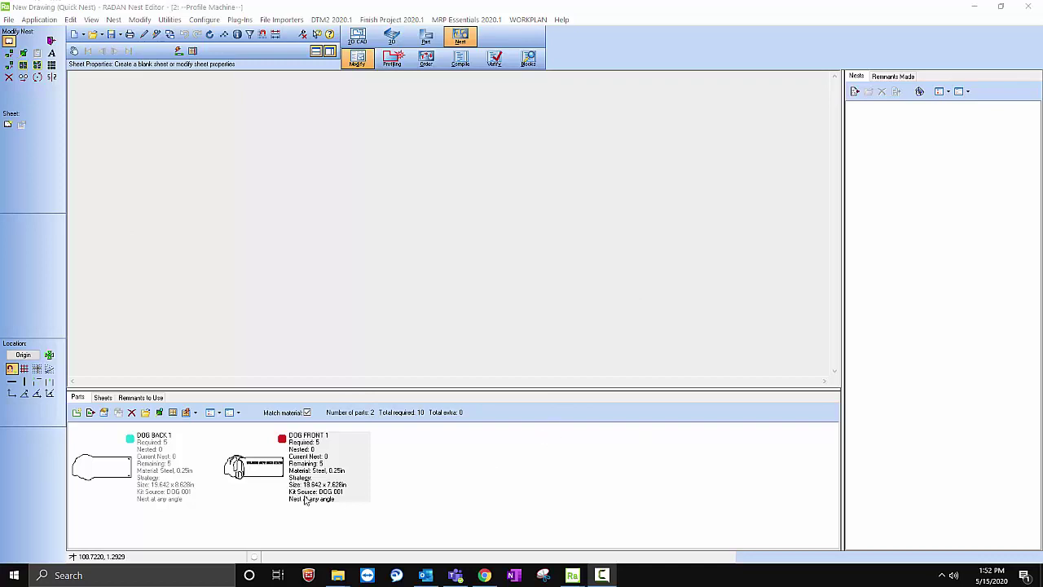
- Review the available sheets and the remnants to use, shrinking the lists pane to enlarge the nest area
mouse_move(217, 502)
left_click(98, 400)
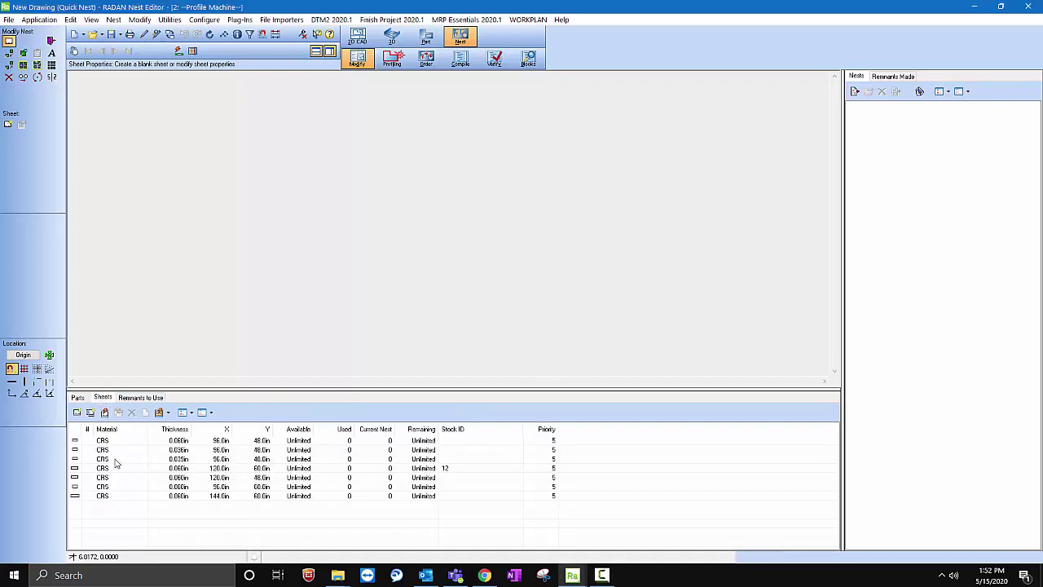
left_click(77, 398)
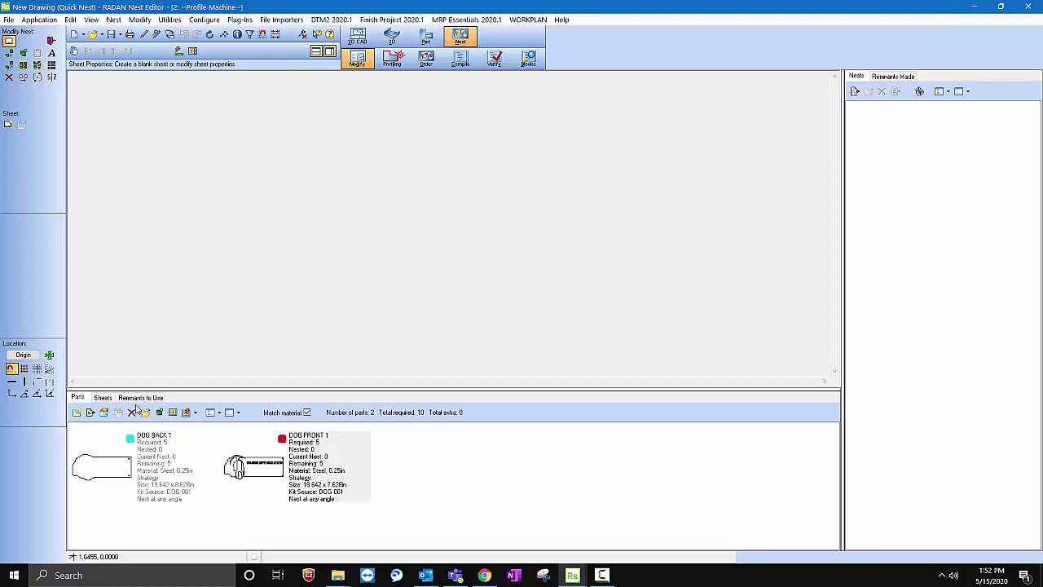
mouse_move(153, 390)
left_mouse_down()
mouse_move(187, 413)
mouse_move(396, 418)
left_mouse_up()
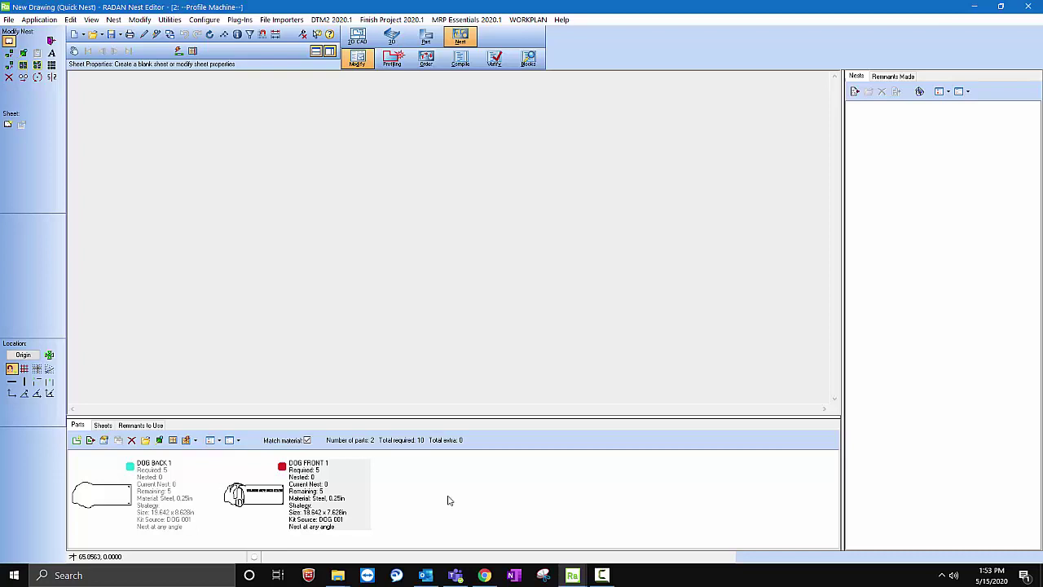
left_click(102, 426)
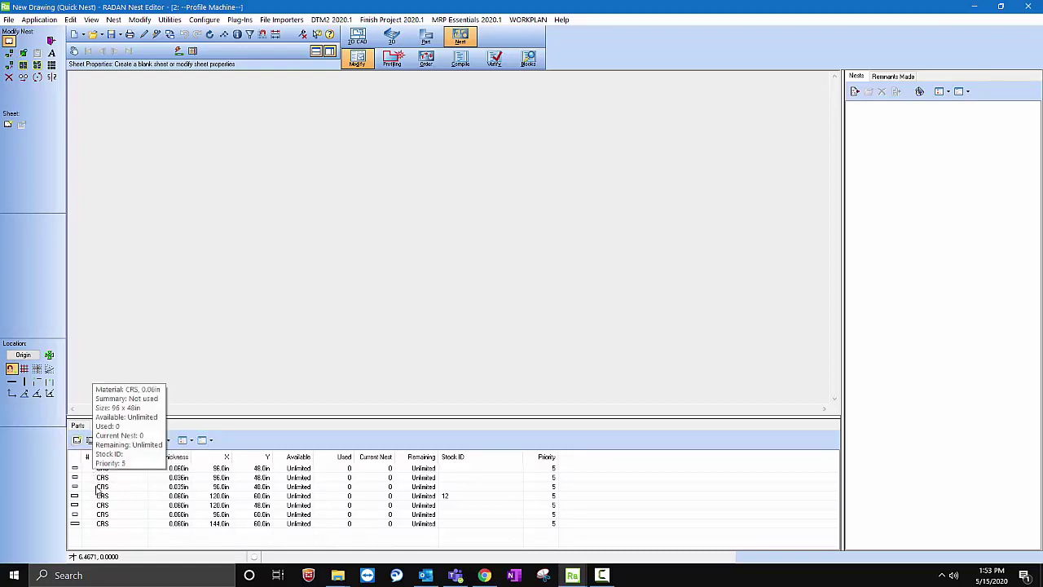
left_click(140, 426)
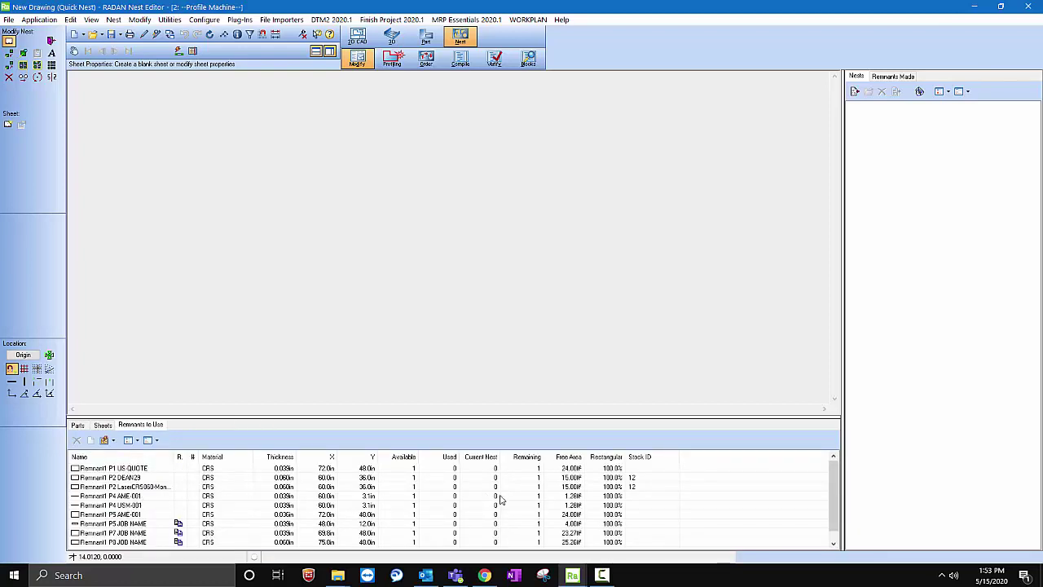
- Create a nest from one 96 x 48 in CRS sheet, 0.06 in thick, and enlarge the nest area slightly
left_click(103, 425)
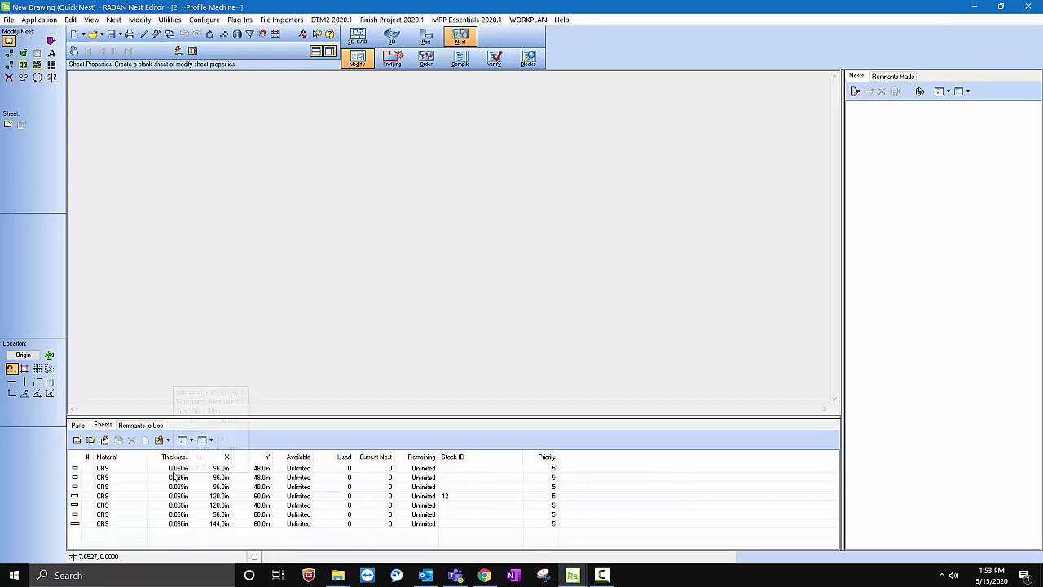
mouse_move(173, 471)
left_mouse_down()
mouse_move(459, 226)
mouse_move(382, 263)
mouse_move(416, 253)
left_mouse_up()
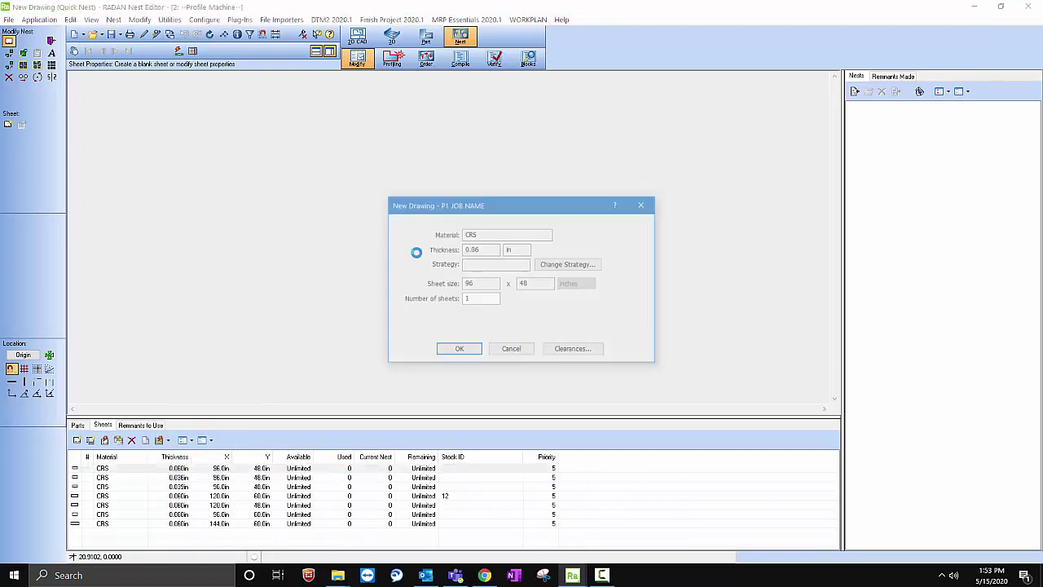
left_click(458, 350)
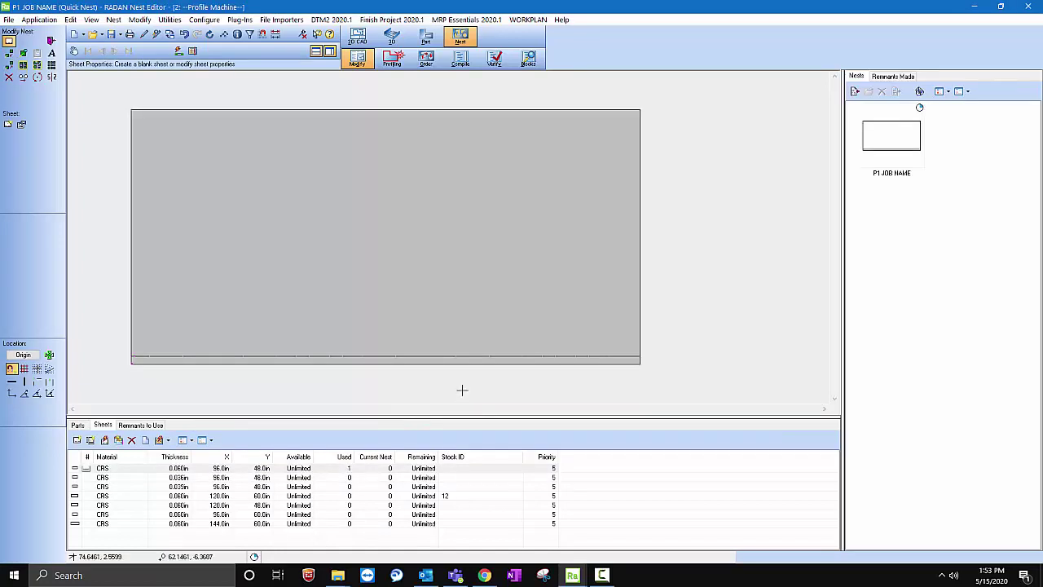
left_click_drag(357, 418, 357, 429)
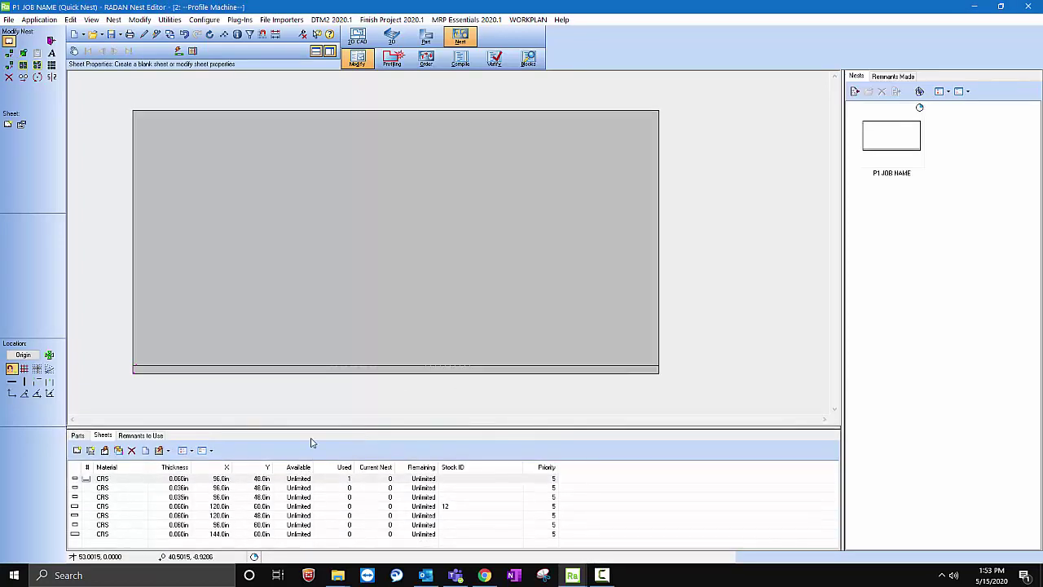
- Try to place the DOG BACK 1 part on the sheet and dismiss the resulting notice
left_click(77, 436)
scroll(149, 247, "up", 2)
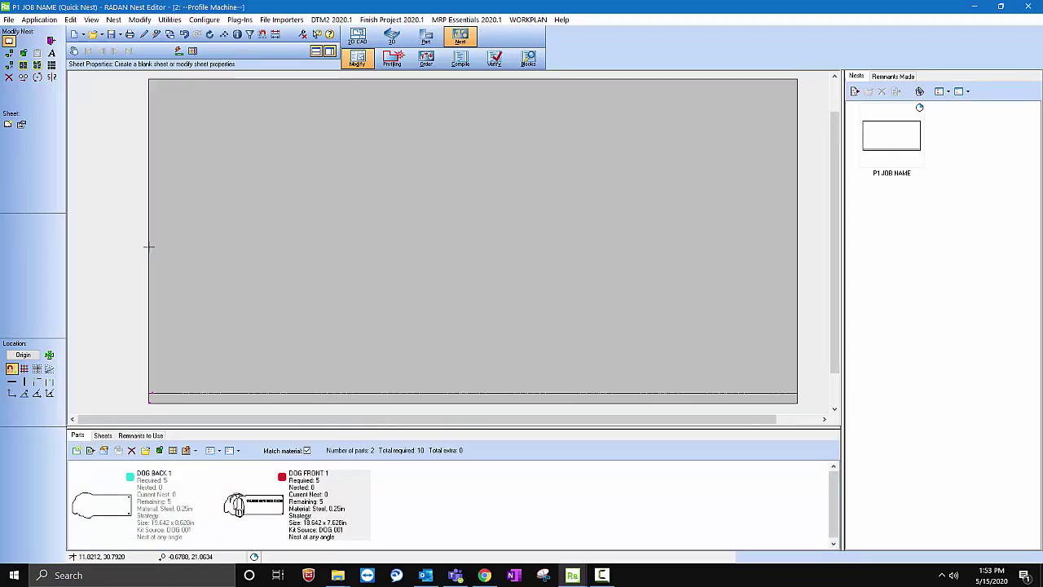
scroll(554, 318, "down", 2)
scroll(89, 279, "up", 1)
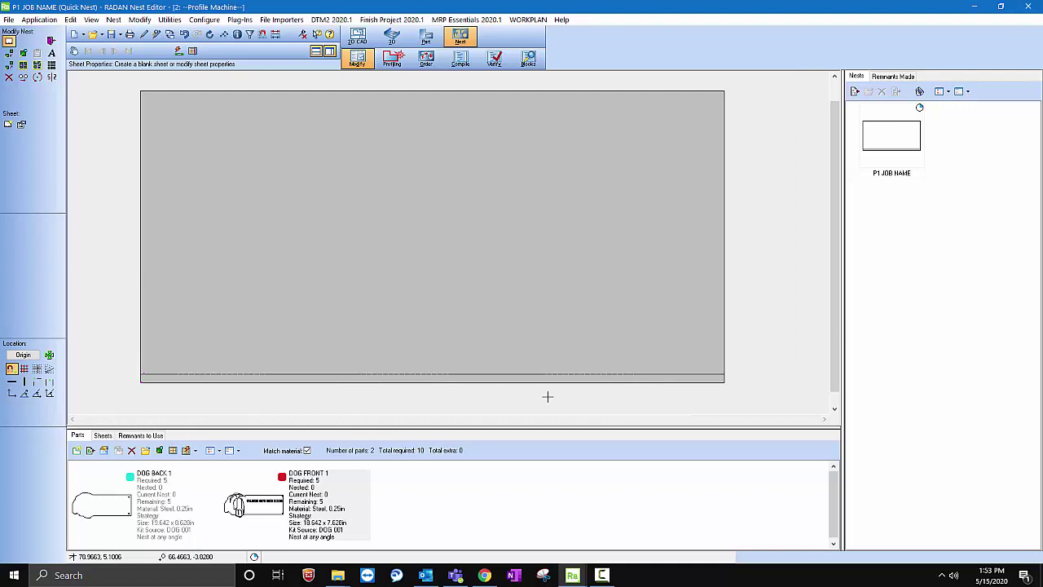
left_click(135, 511)
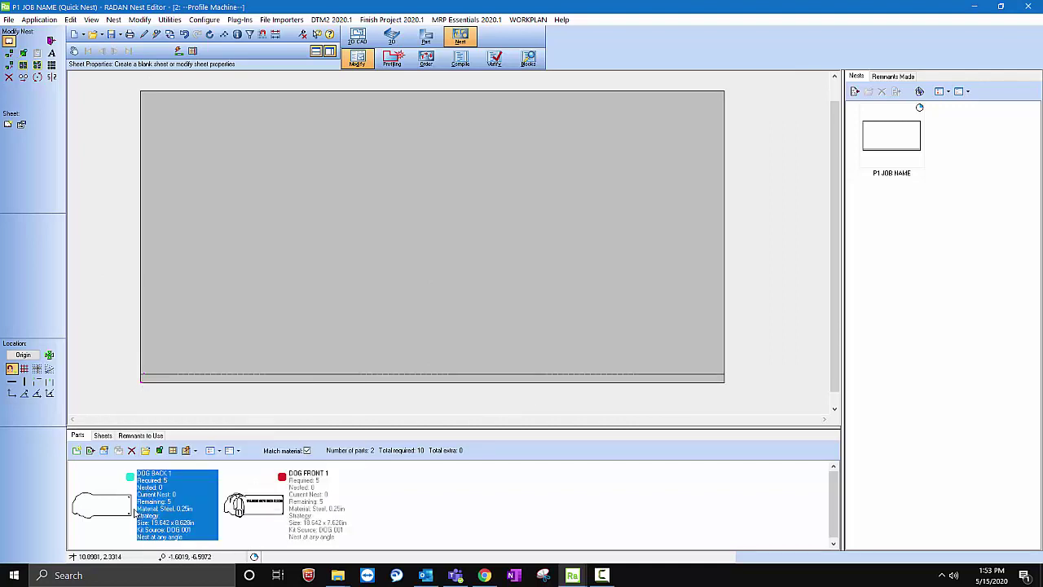
left_click_drag(135, 511, 301, 196)
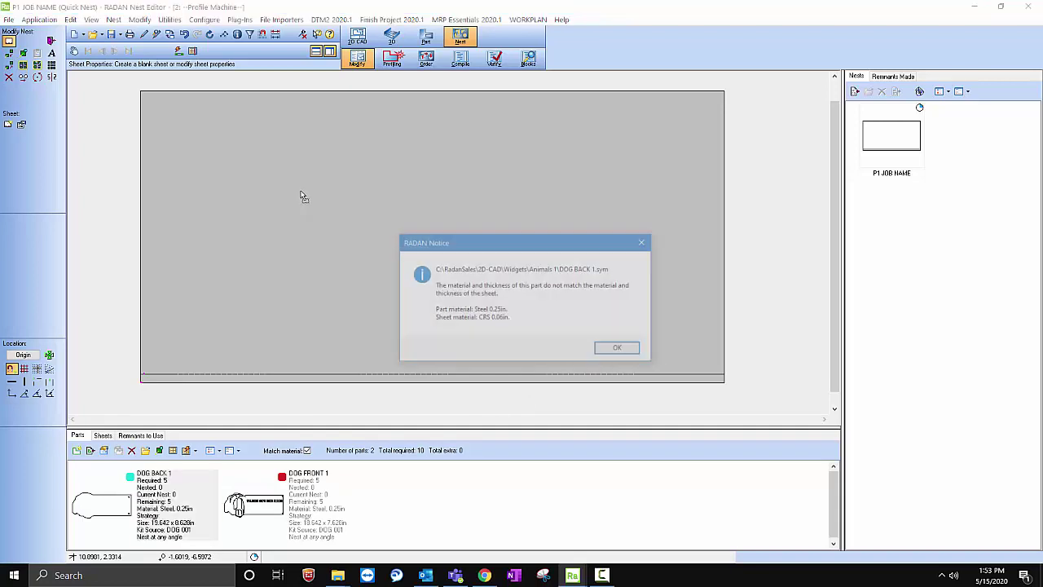
left_click(635, 356)
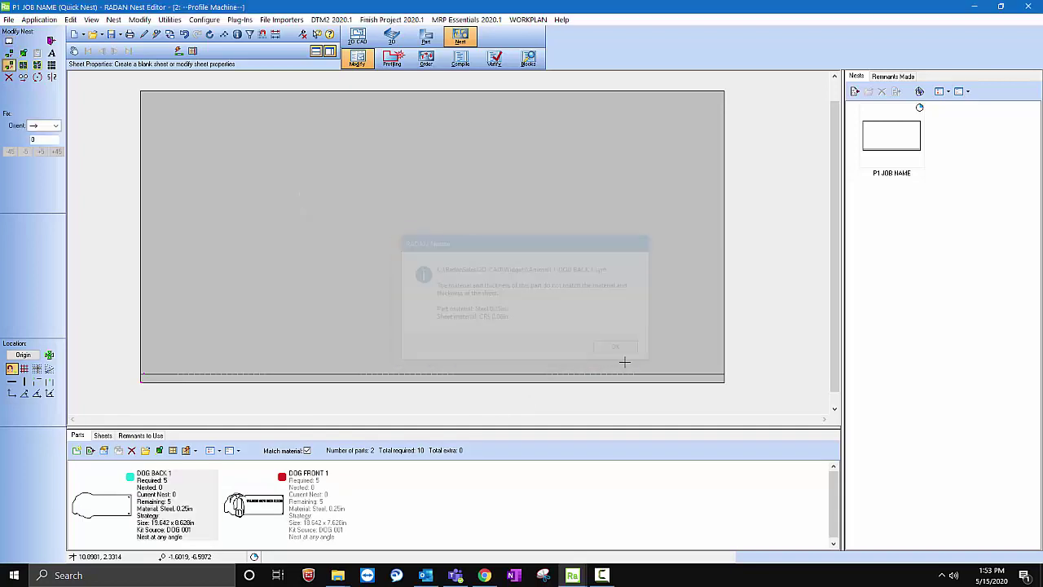
- Change the material of both DOG BACK 1 and DOG FRONT 1 to standard CRS with a thickness of 0.06 in
left_click(161, 509)
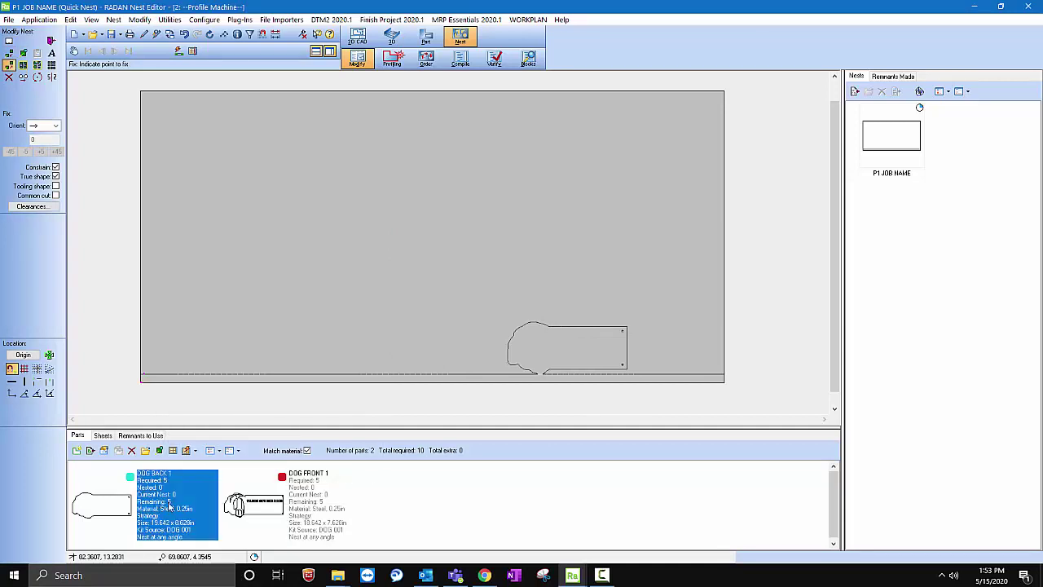
left_click(285, 511, "ctrl")
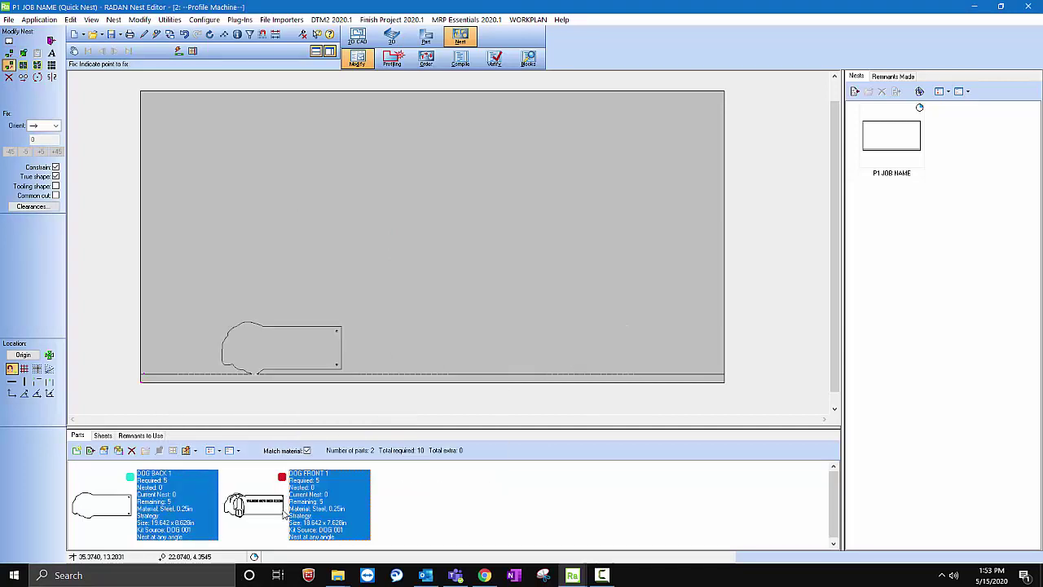
right_click(284, 509)
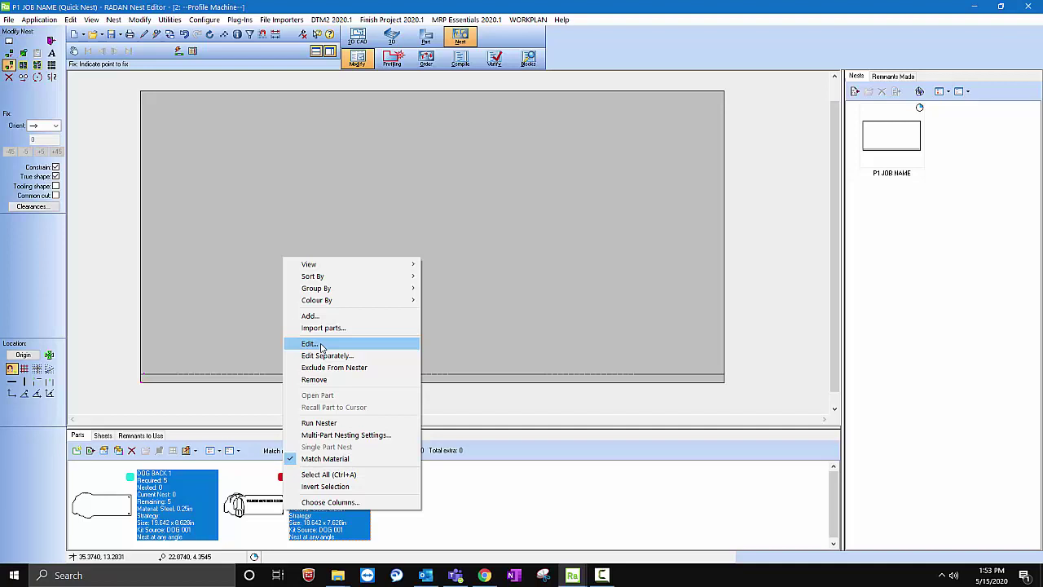
left_click(321, 348)
left_click(472, 356)
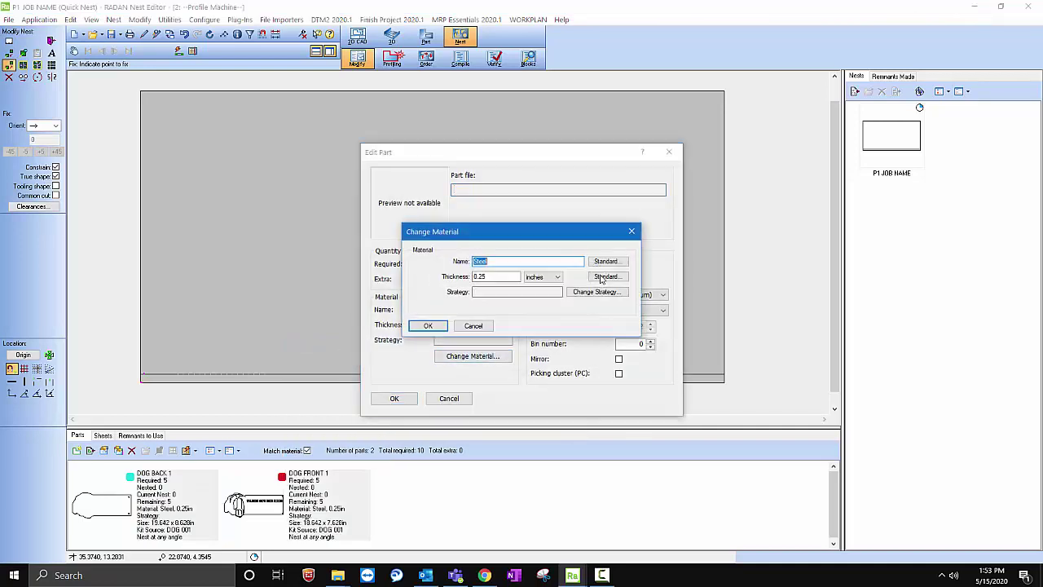
left_click(607, 261)
double_click(442, 259)
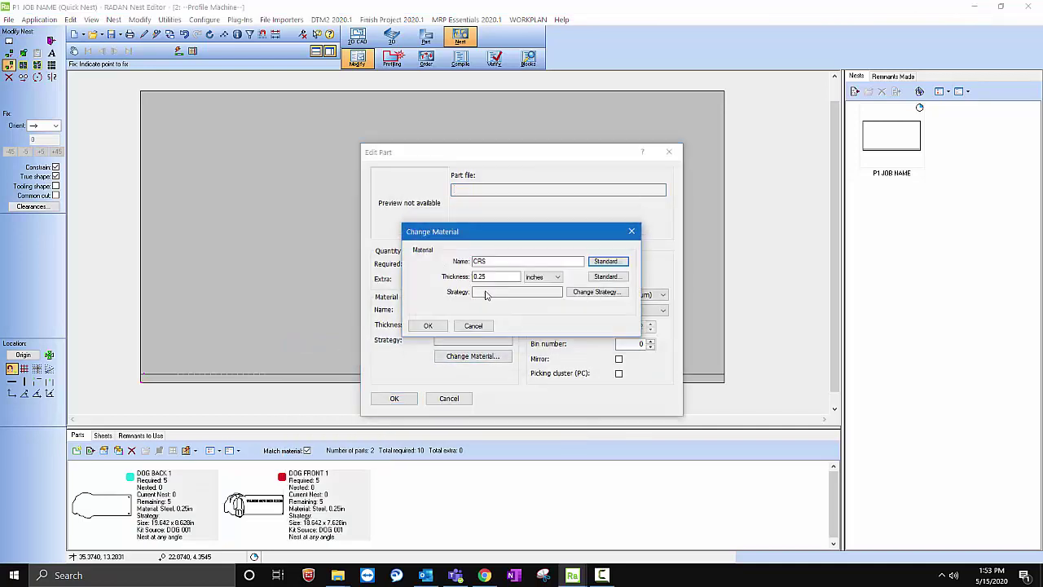
left_click(607, 277)
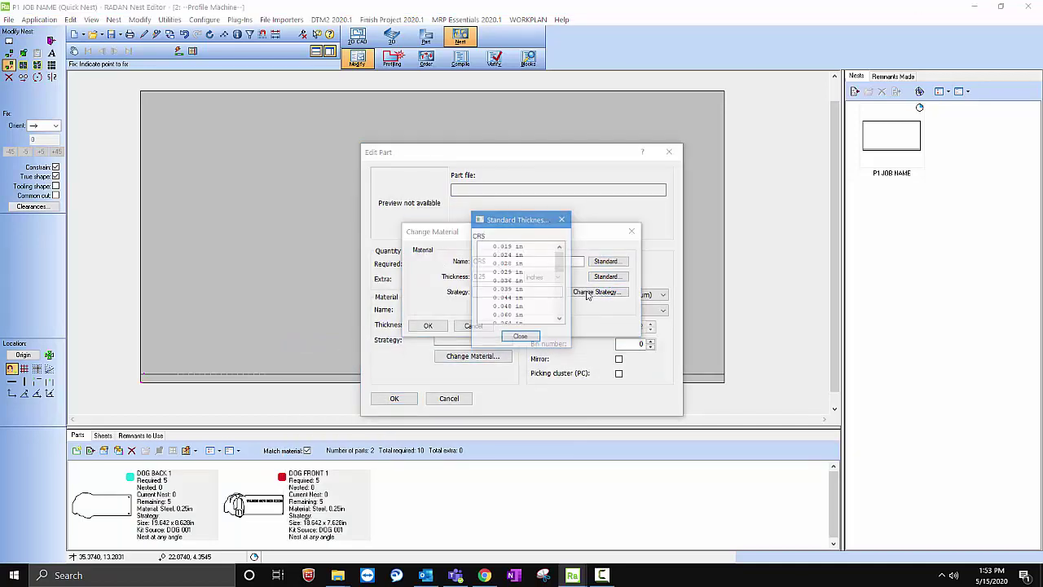
double_click(501, 315)
left_click(427, 325)
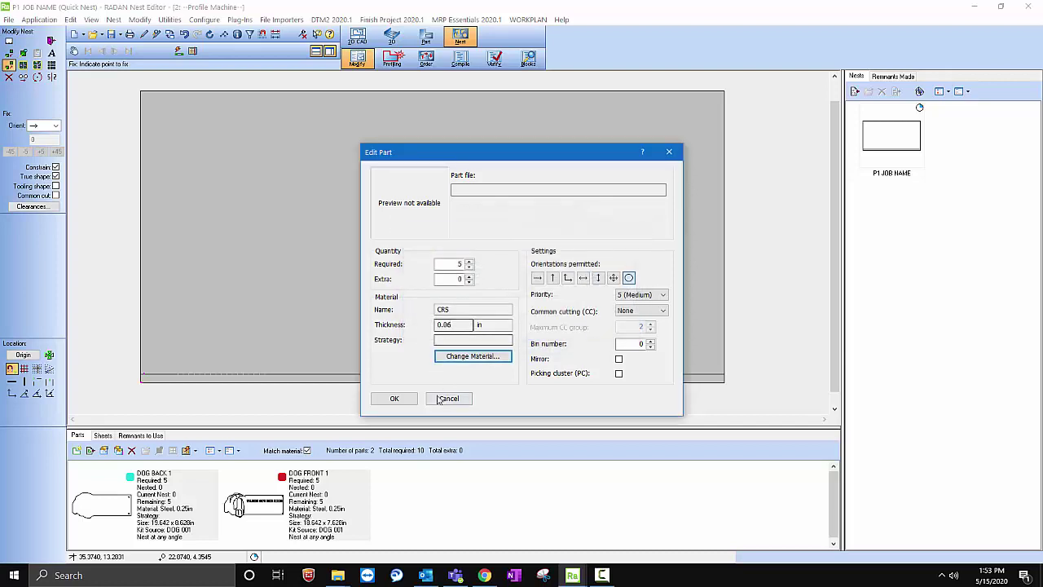
left_click(394, 399)
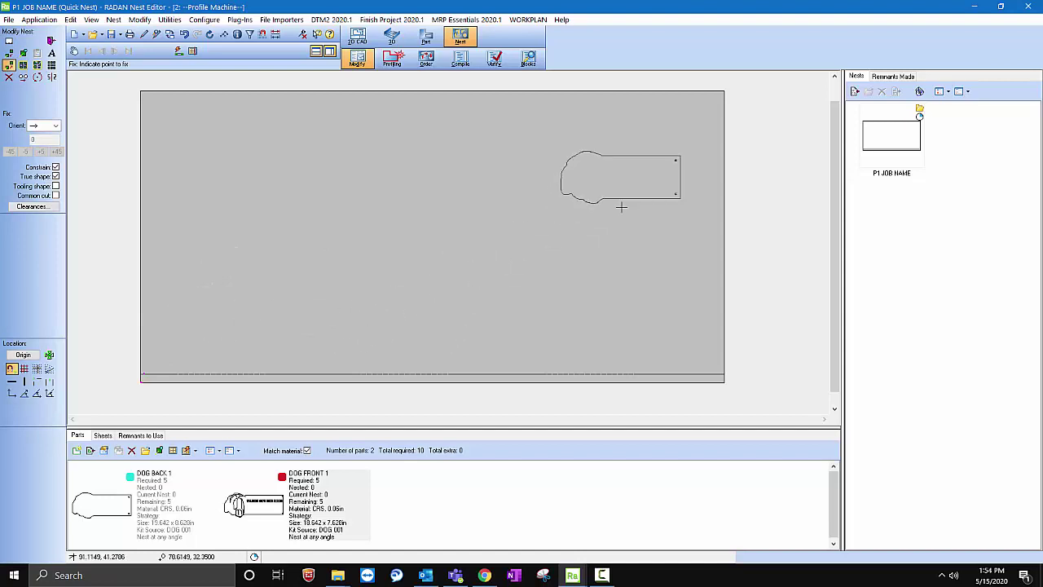
- Place five copies of DOG BACK 1 in a column along the sheet's right edge, from the bottom upward
left_click(675, 358)
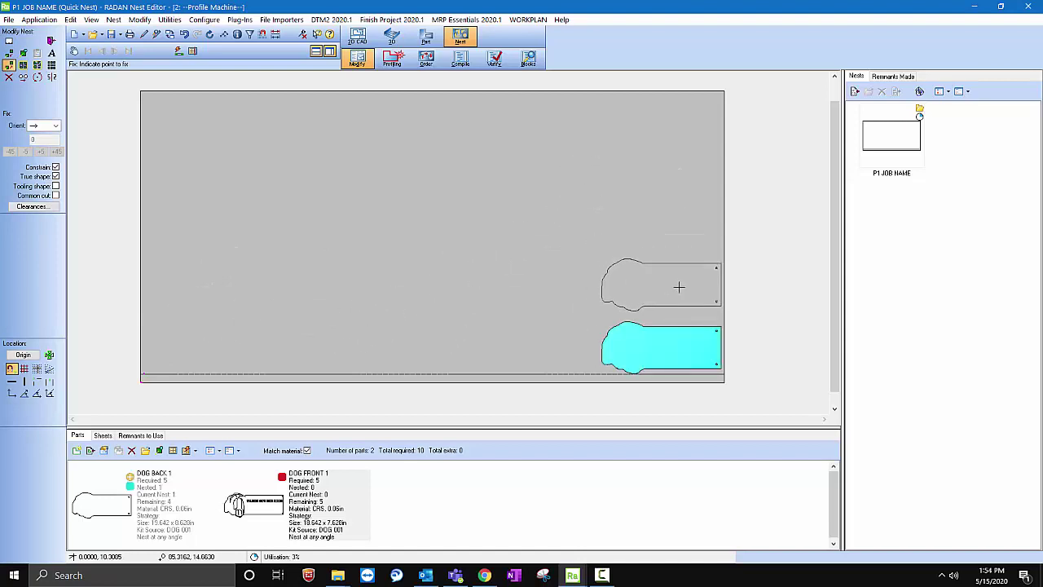
left_click(680, 296)
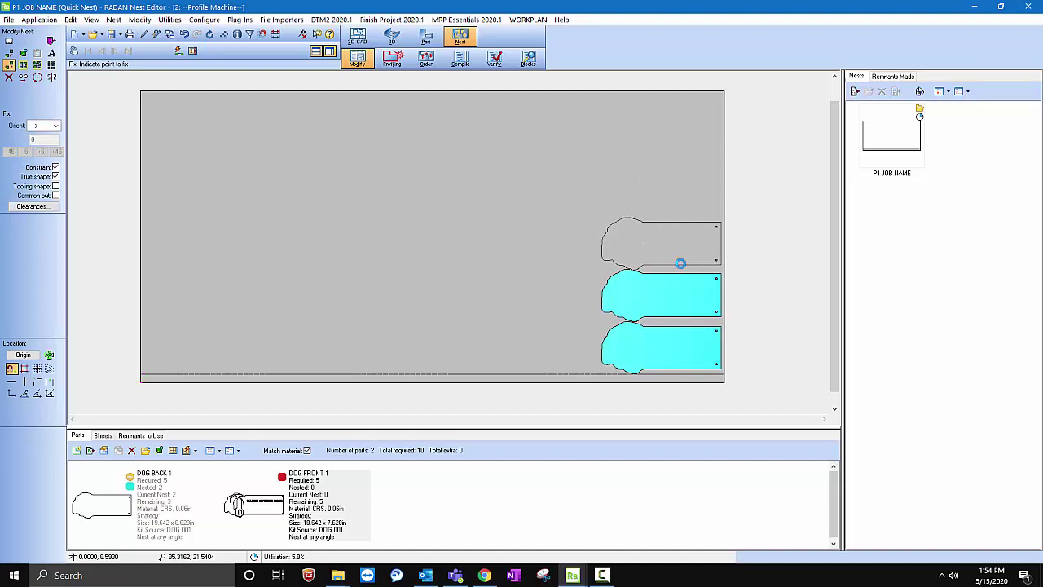
left_click(681, 264)
left_click(696, 214)
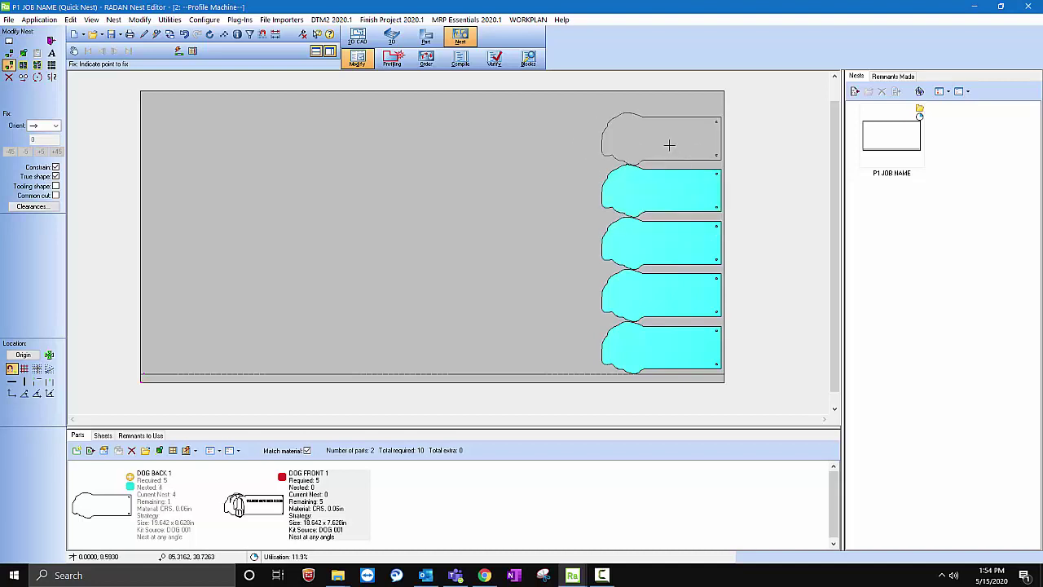
left_click(669, 145)
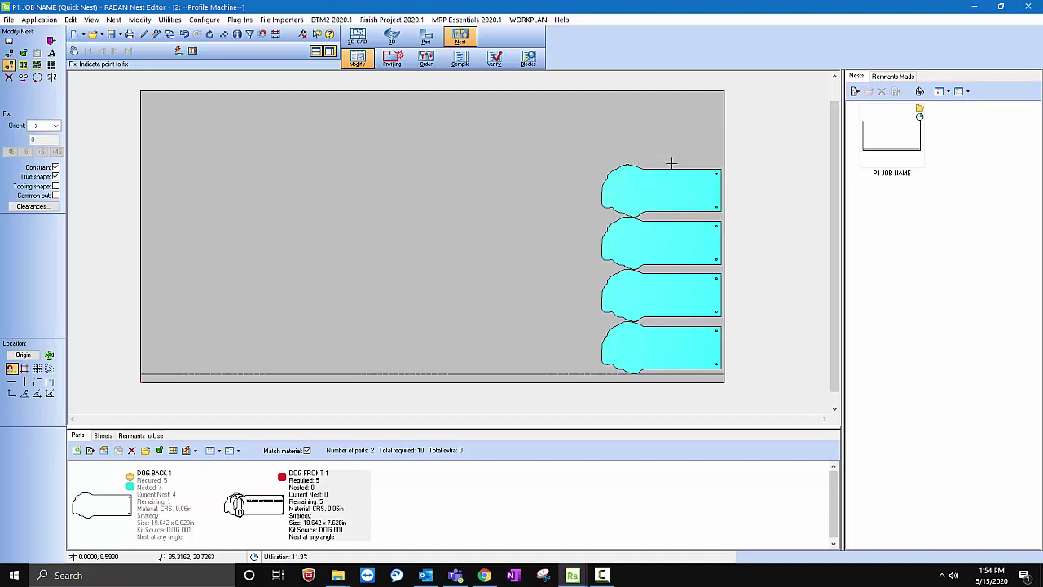
- Place three more DOG BACK 1 copies in a second column directly left of the first, from the bottom upward
left_click(603, 362)
left_click(593, 303)
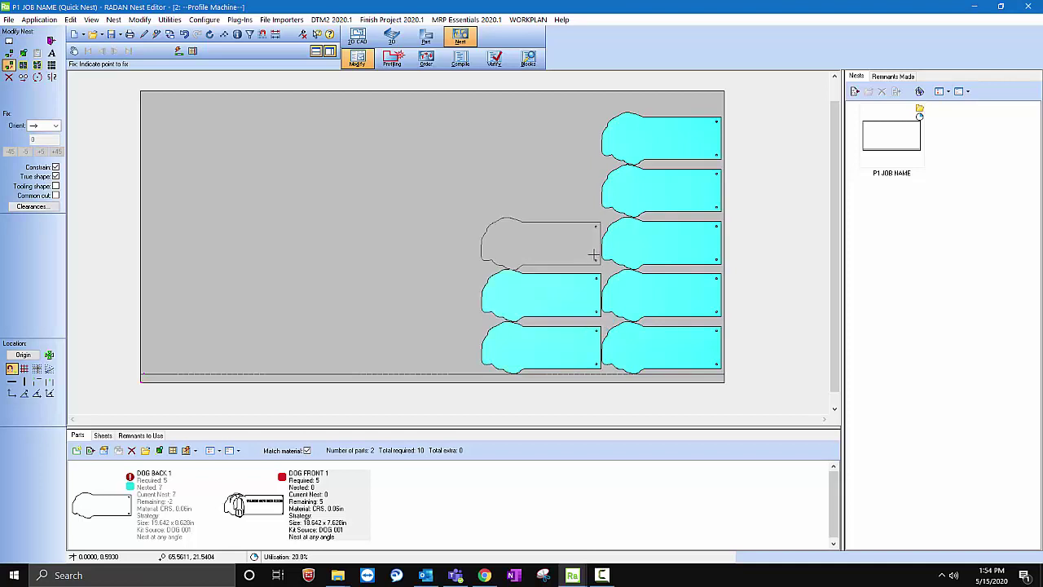
left_click(593, 255)
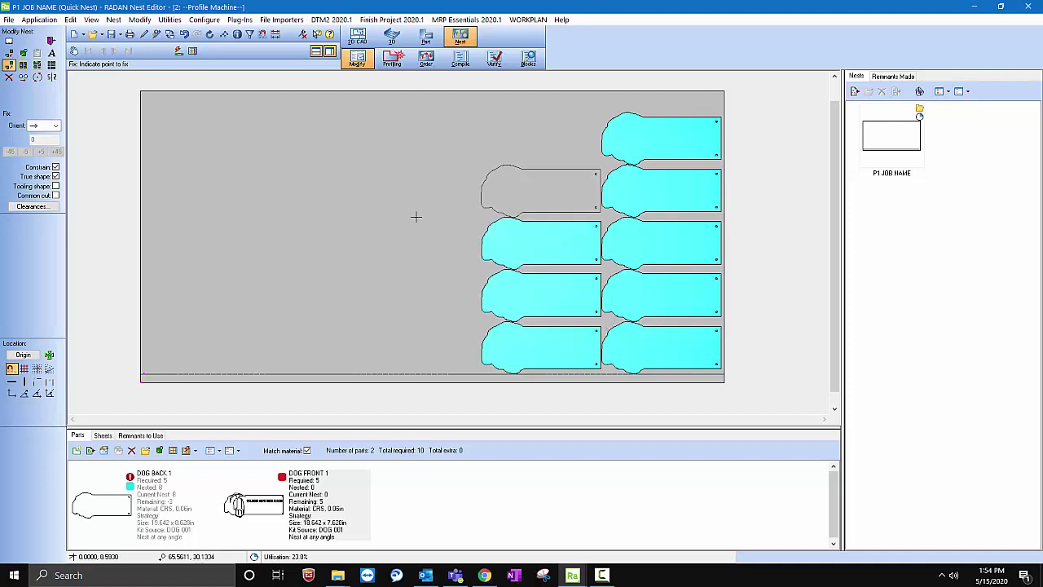
- Use Pick Up and Drop to move the top two parts of the right column side by side into the sheet's lower-left corner
left_click(22, 78)
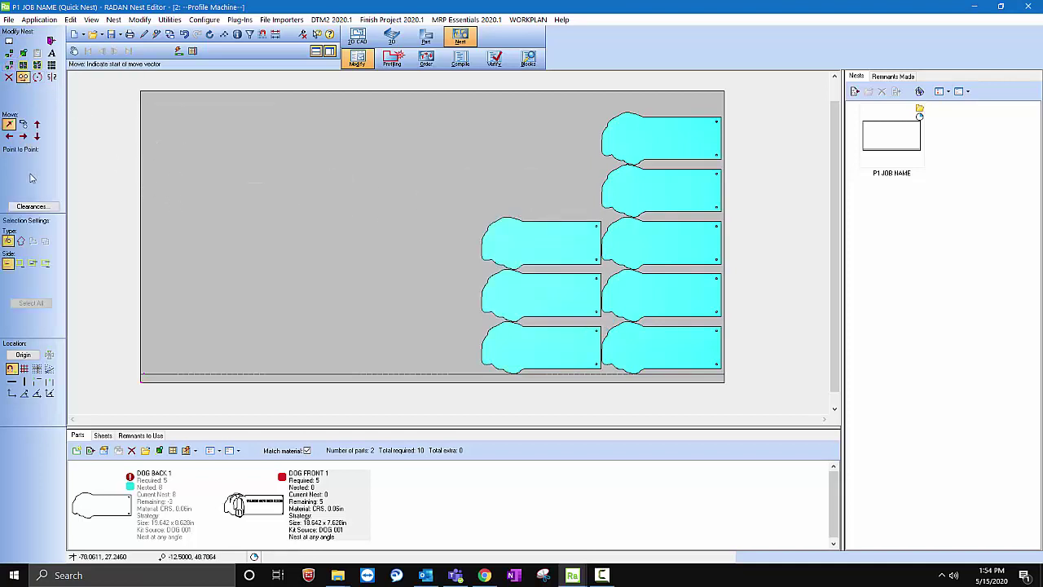
left_click(24, 126)
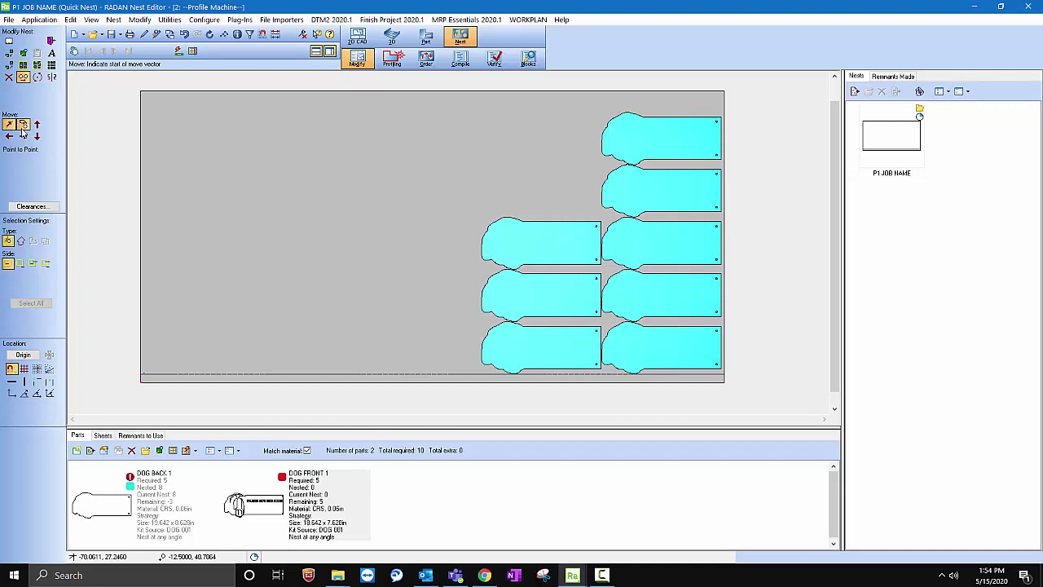
left_click(673, 146)
left_click(170, 354)
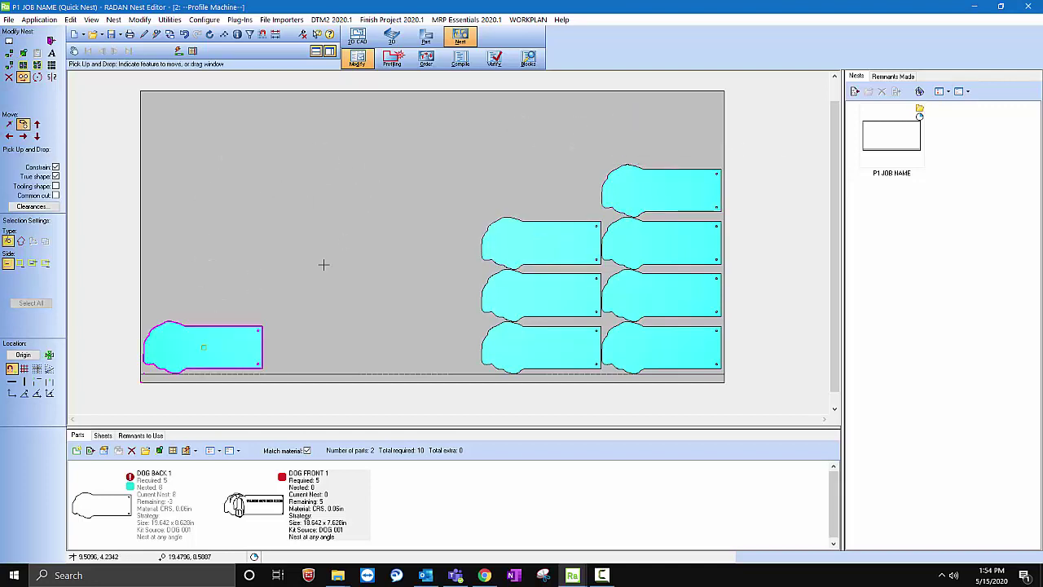
left_click(665, 180)
left_click(323, 351)
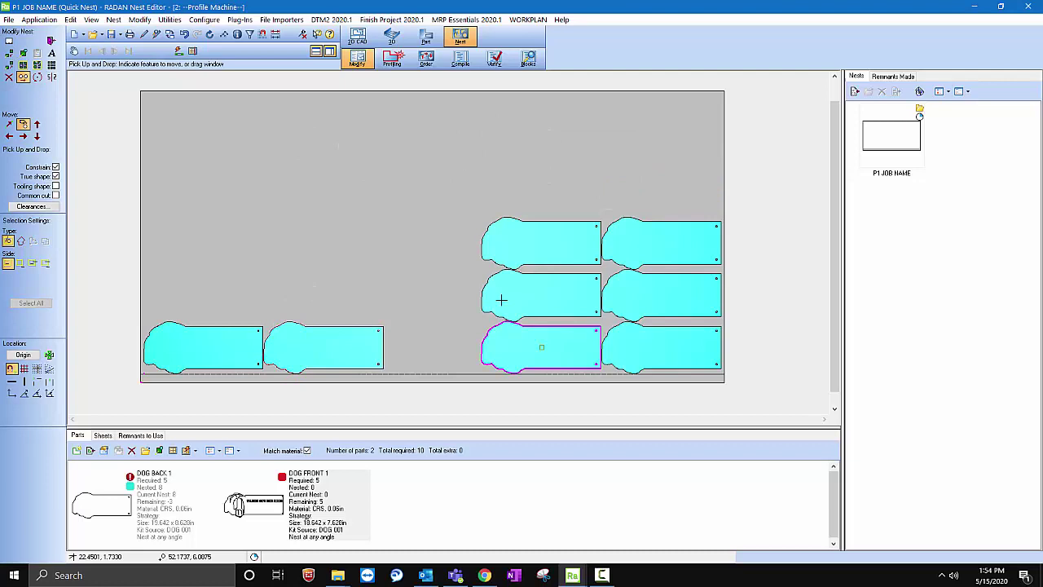
- Move the top two parts of the second column onto the sheet's left side, forming a second row above the moved pair
left_click(554, 236)
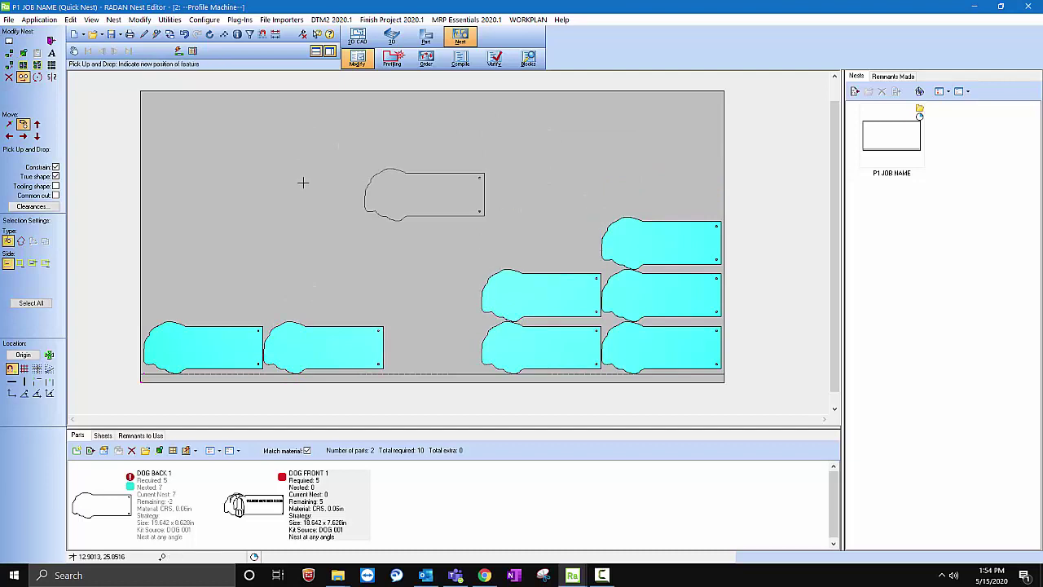
left_click(130, 327)
left_click(545, 288)
left_click(295, 315)
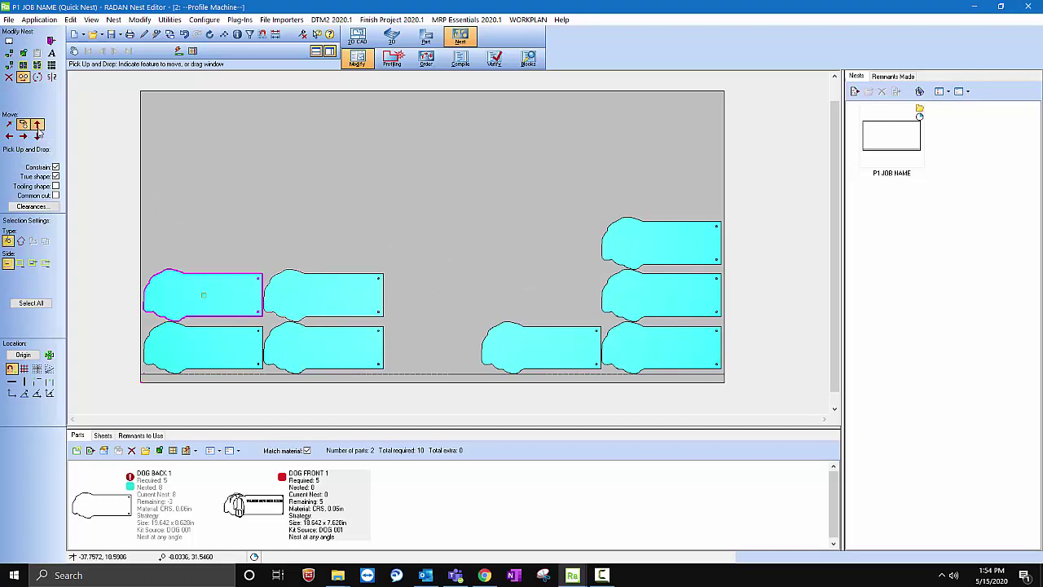
- Use Move Up to shift the block of four DOG BACK 1 parts on the sheet's left side upward together
left_click(36, 125)
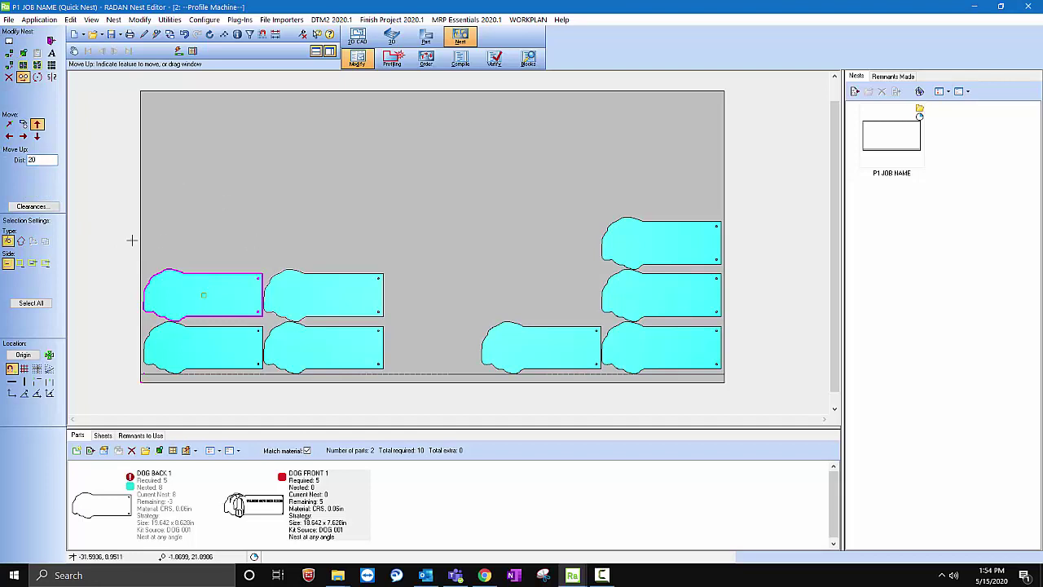
left_click_drag(133, 237, 434, 419)
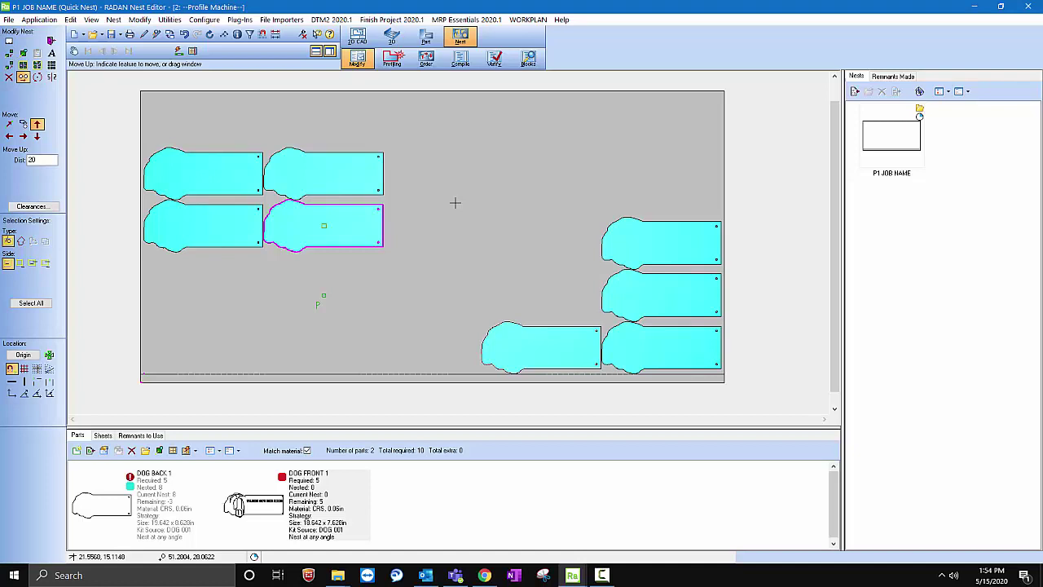
left_click(171, 179)
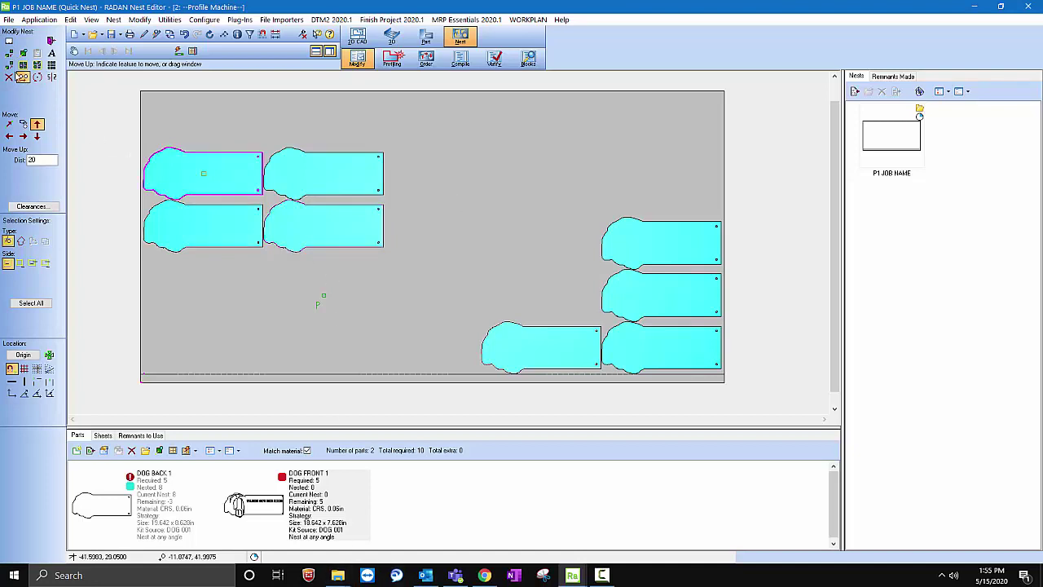
- Delete all eight DOG BACK 1 parts from the sheet
left_click(9, 77)
left_click(196, 177)
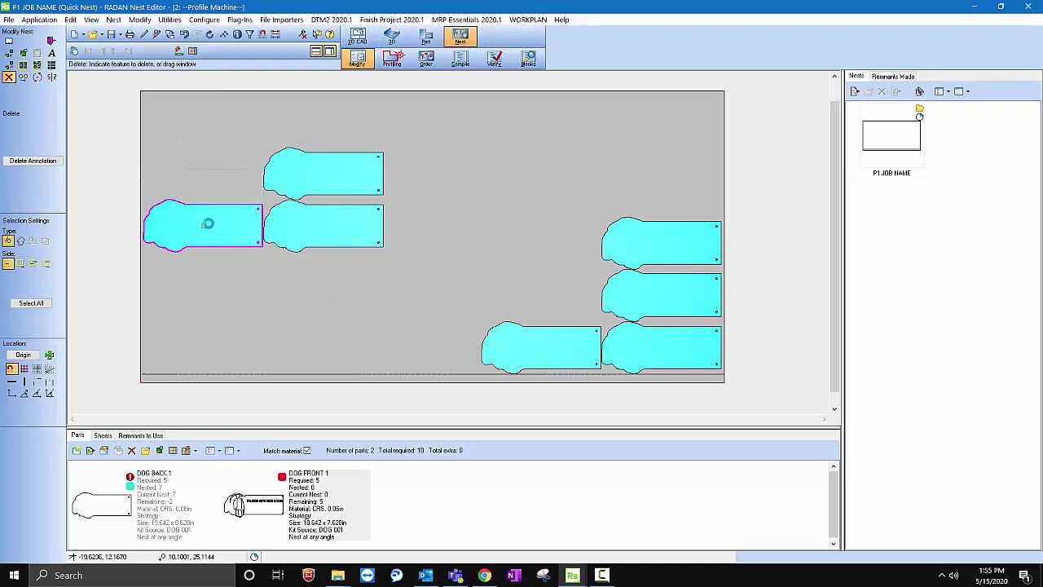
left_click(208, 224)
left_click(322, 226)
left_click(323, 175)
left_click(541, 348)
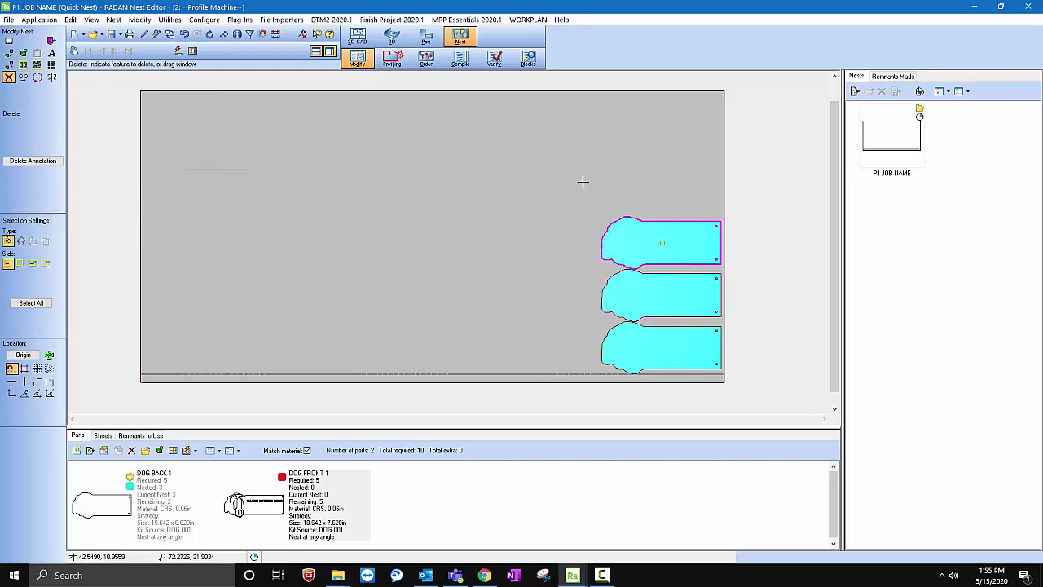
left_click_drag(583, 181, 748, 414)
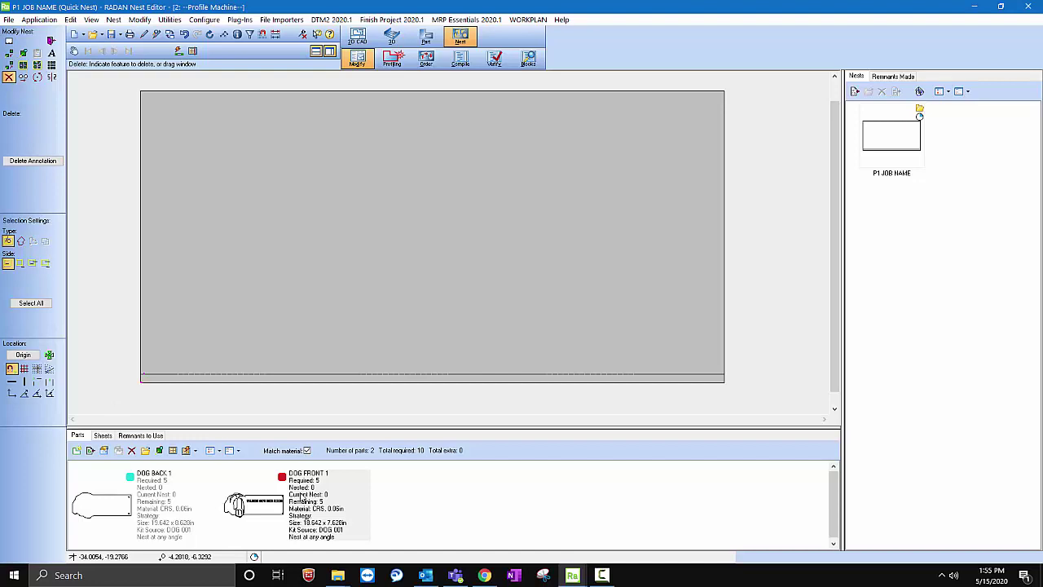
- Place four copies of DOG FRONT 1 in a column along the sheet's left edge, from the bottom upward
left_click_drag(301, 498, 228, 318)
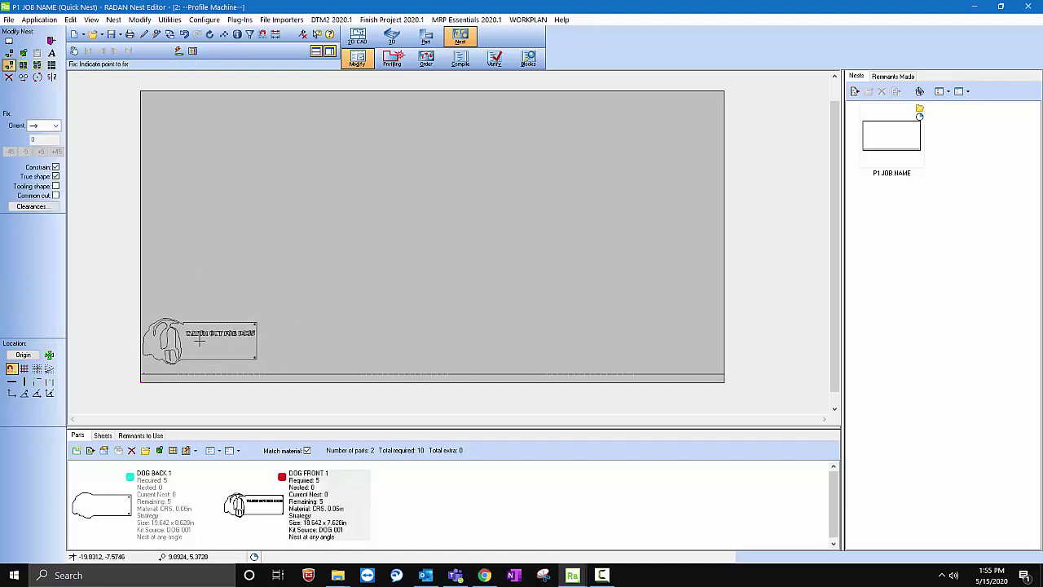
left_click(199, 343)
left_click(179, 303)
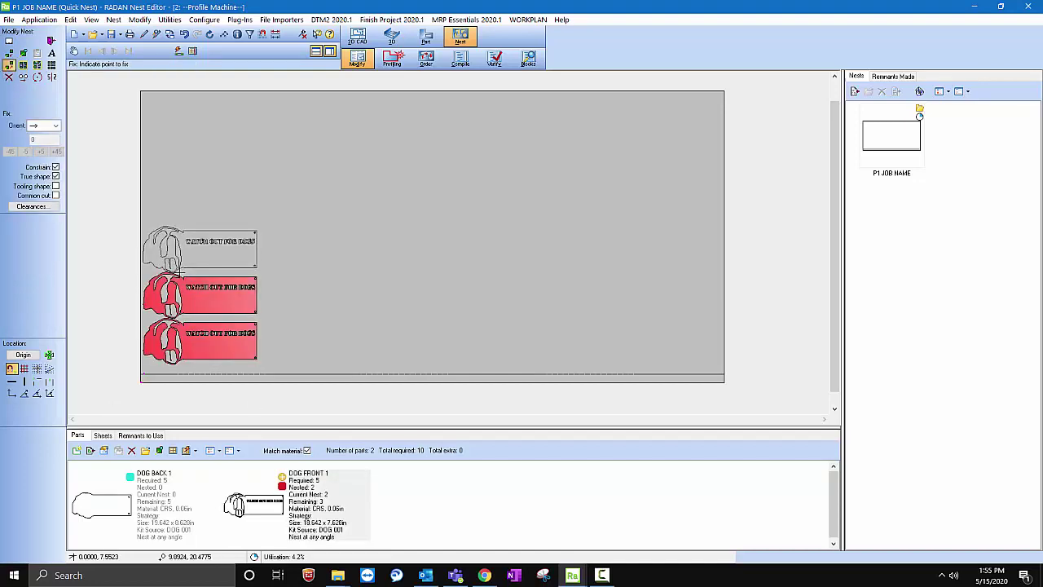
left_click(170, 277)
left_click(82, 378)
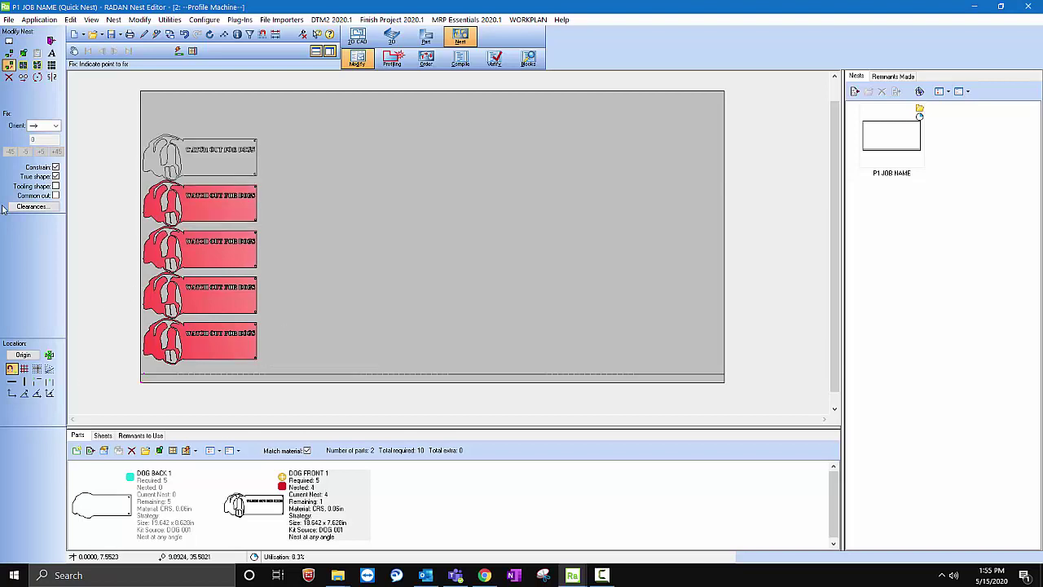
- Use Window Nest to fill the area above the column with DOG FRONT 1 copies and view the orientation options
left_click(24, 65)
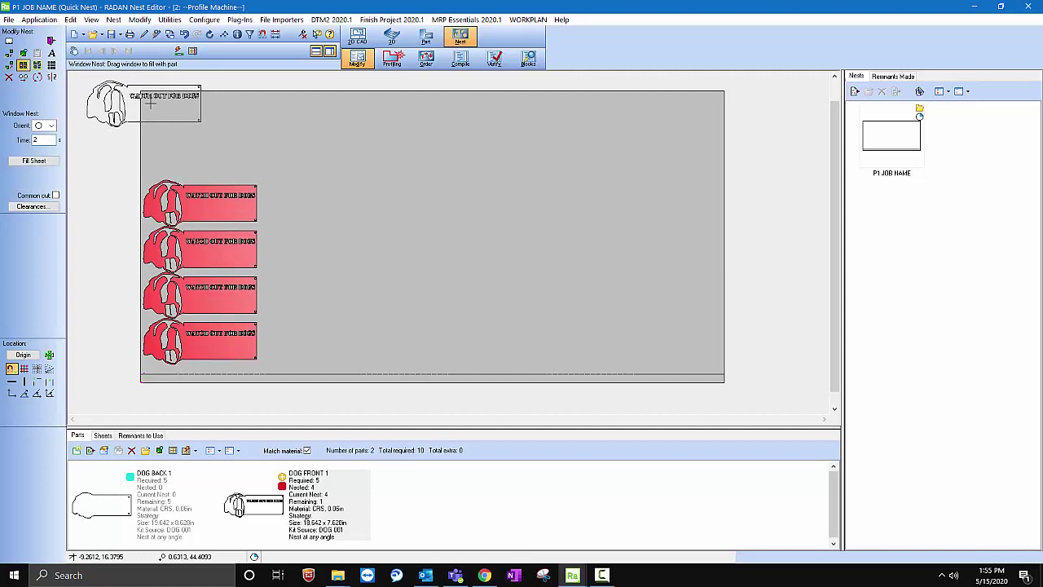
left_click_drag(149, 95, 397, 207)
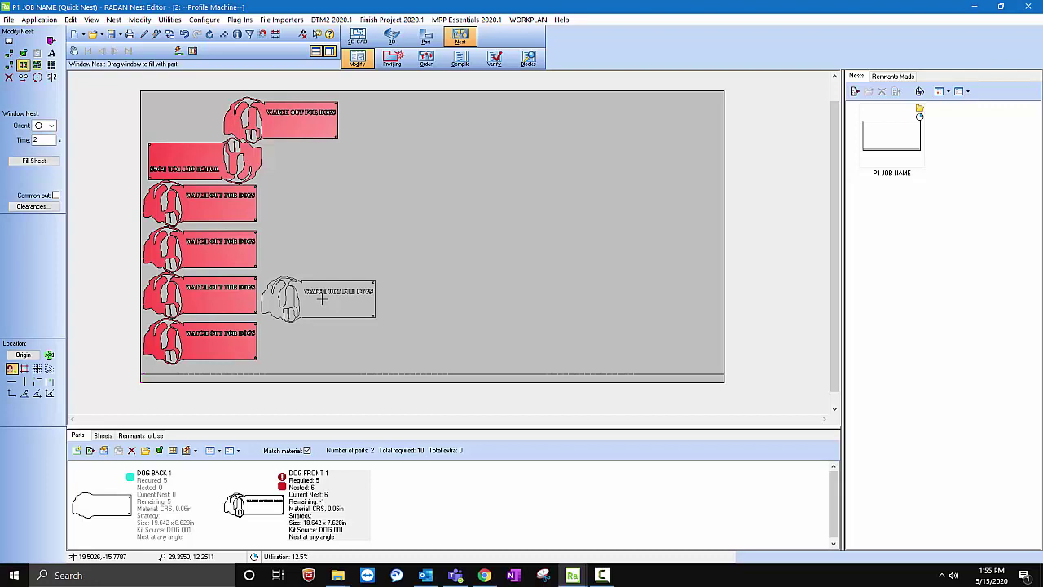
key("Escape")
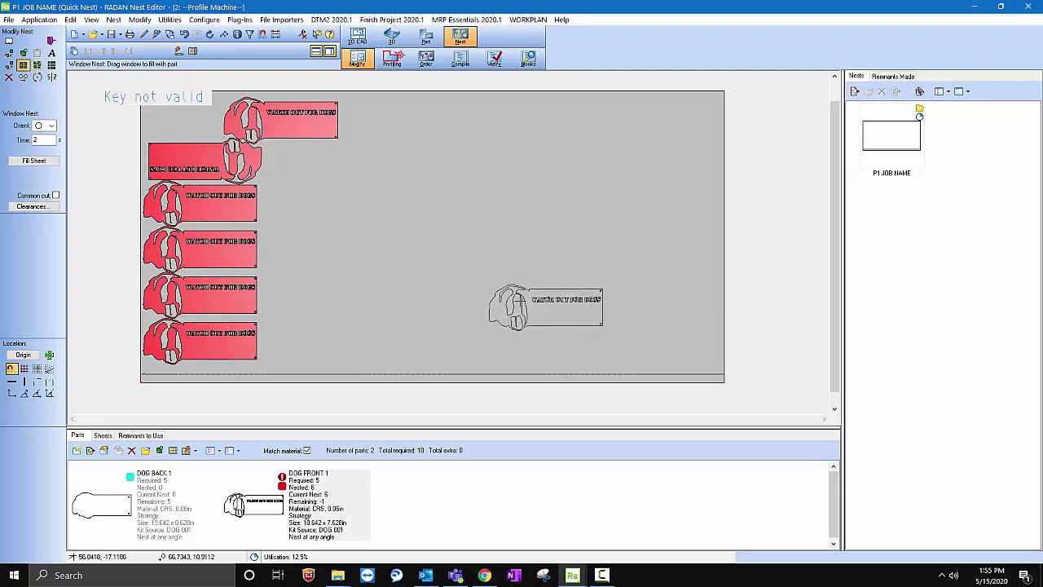
key("Escape")
left_click(50, 126)
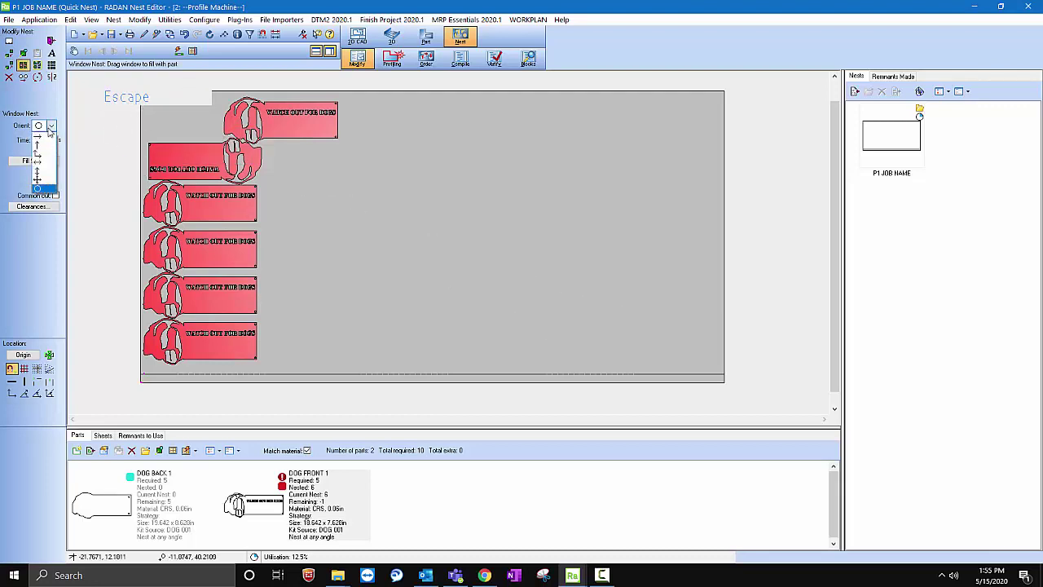
left_click(50, 127)
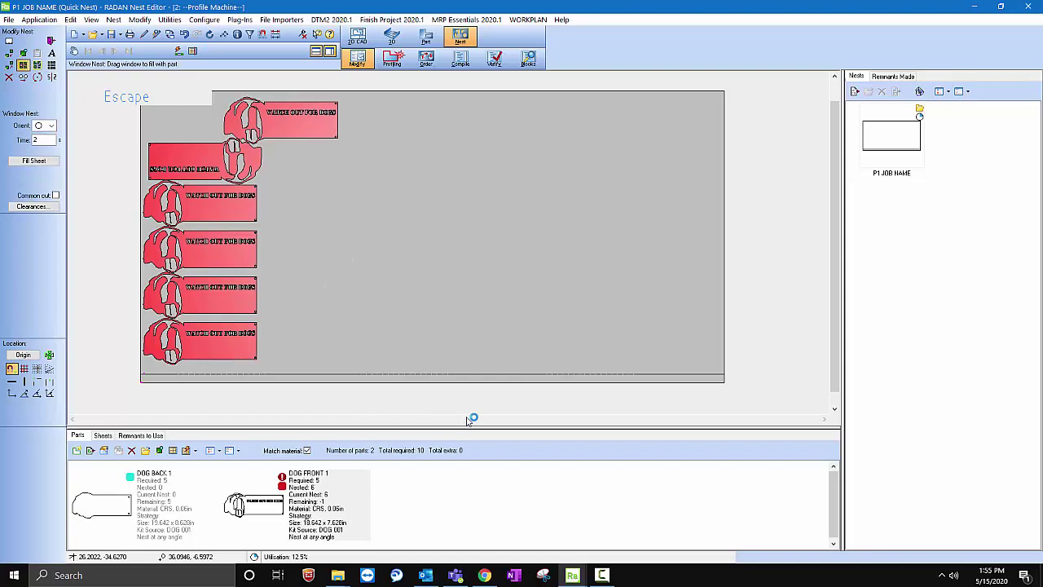
- Delete all DOG FRONT 1 parts from the sheet
left_click(9, 76)
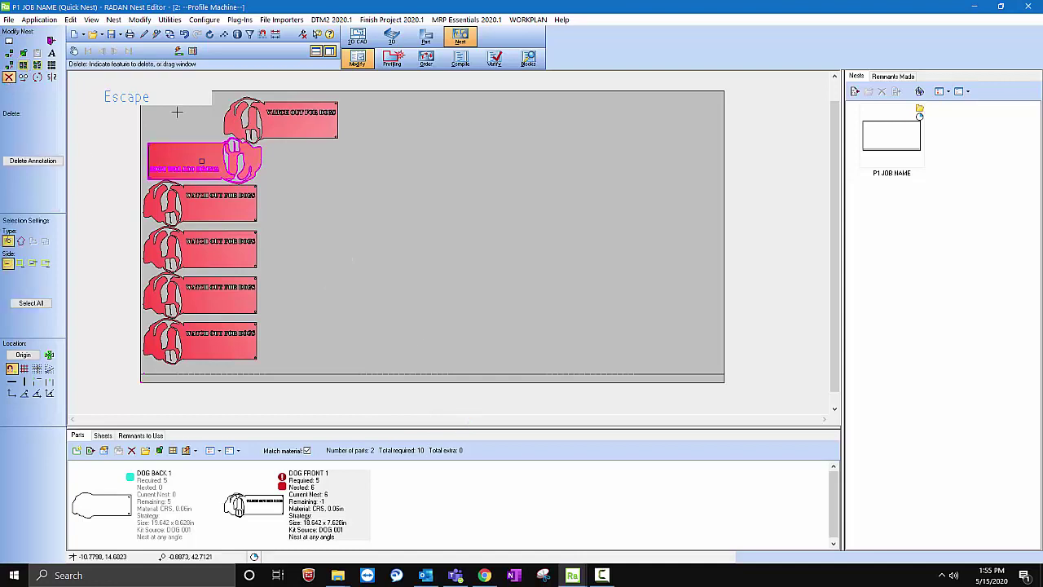
left_click(265, 106)
left_click(236, 161)
left_click(237, 204)
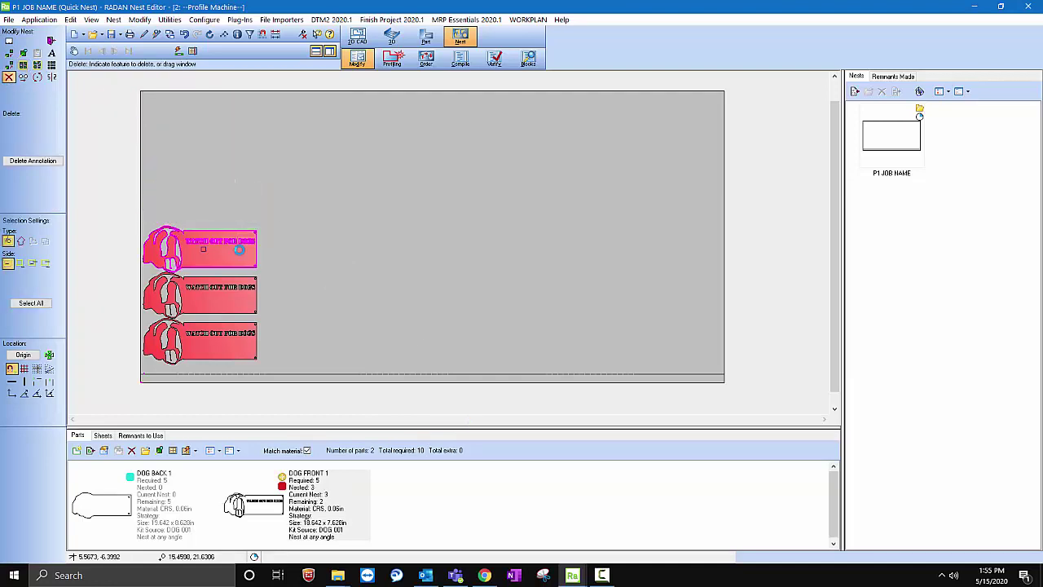
left_click(237, 246)
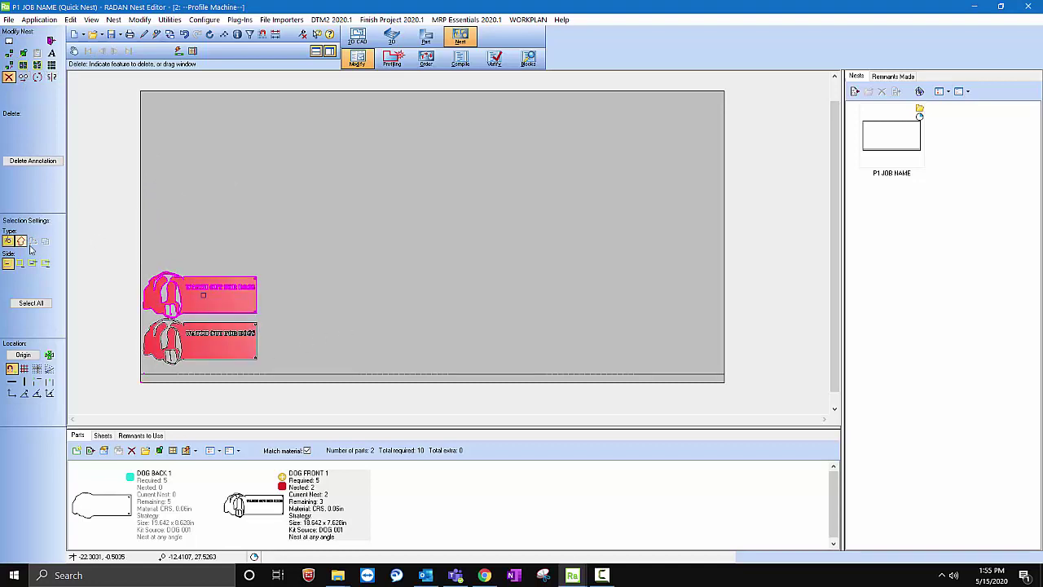
left_click(196, 341)
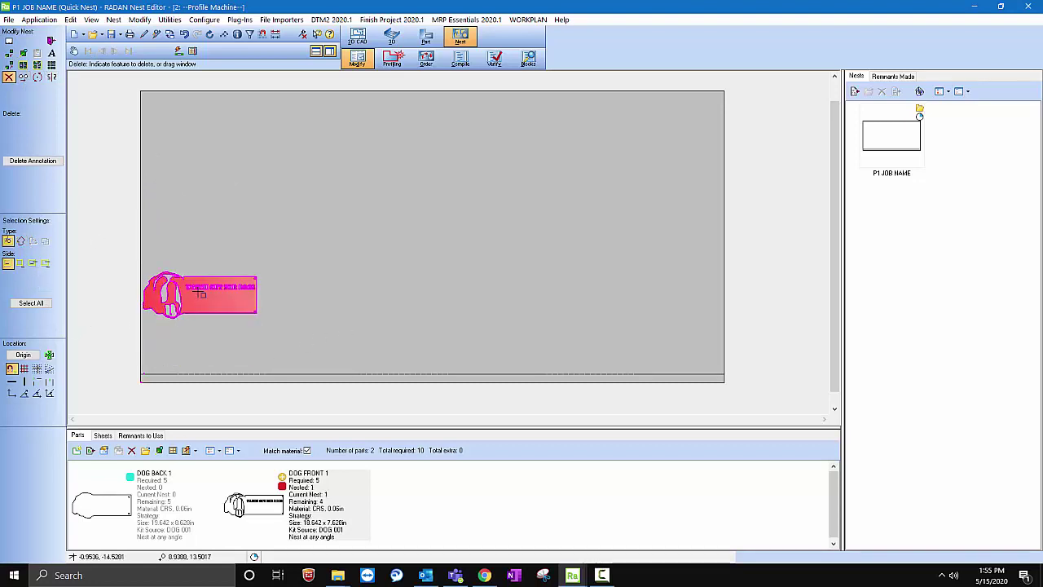
left_click(199, 295)
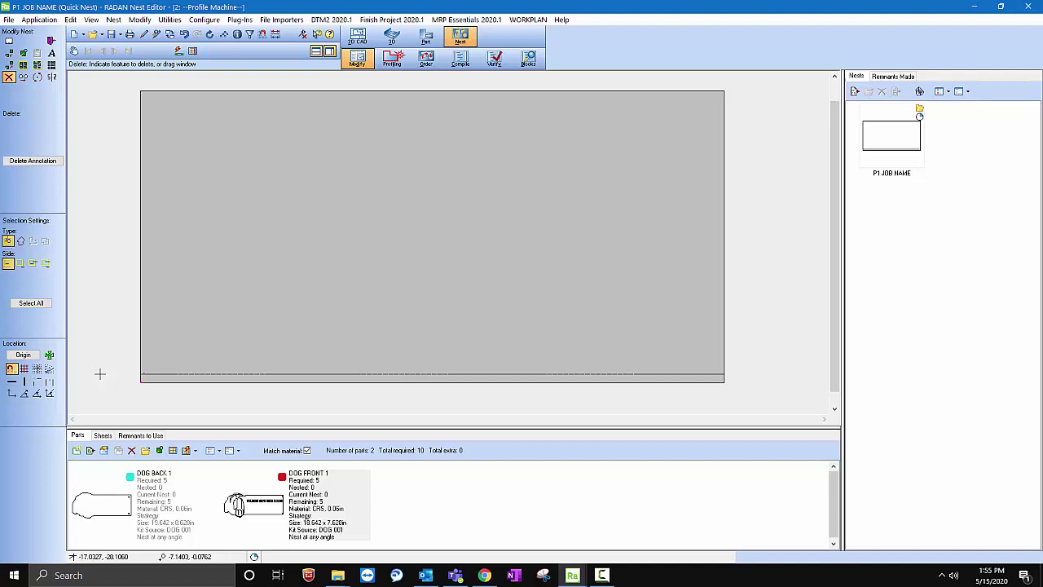
- Delete the P1 JOB NAME nest drawing together with any associated remnants
left_click(895, 153)
left_click(882, 91)
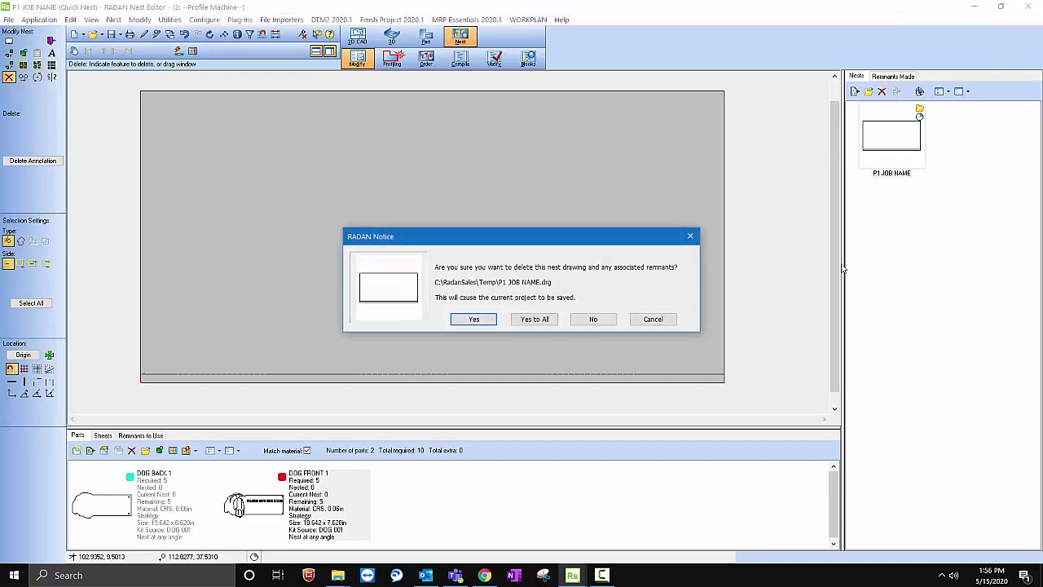
left_click(535, 319)
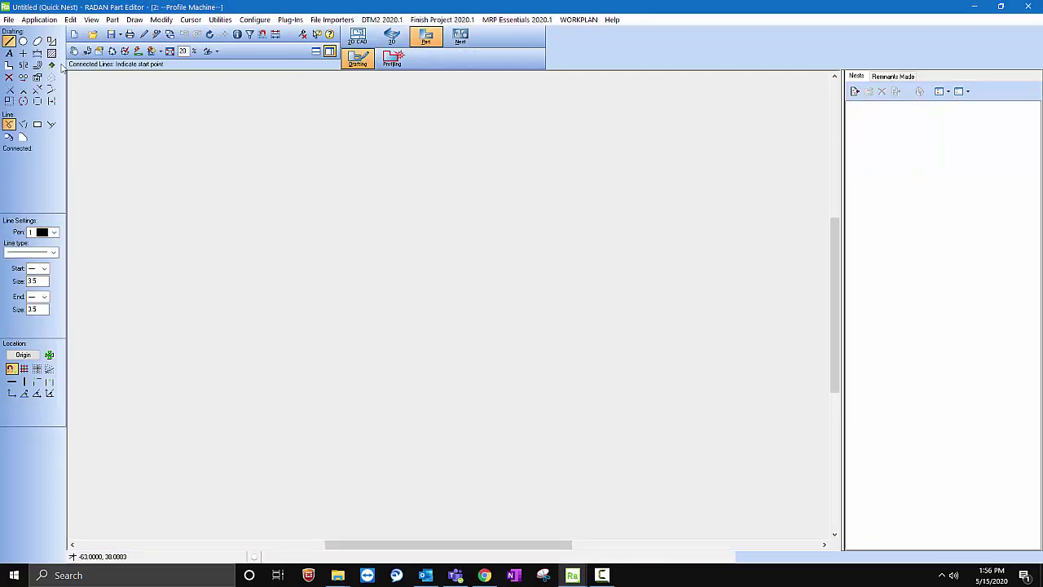
- Draw a rectangle 32 long and 24 high in the middle of the new part drawing
left_click(51, 40)
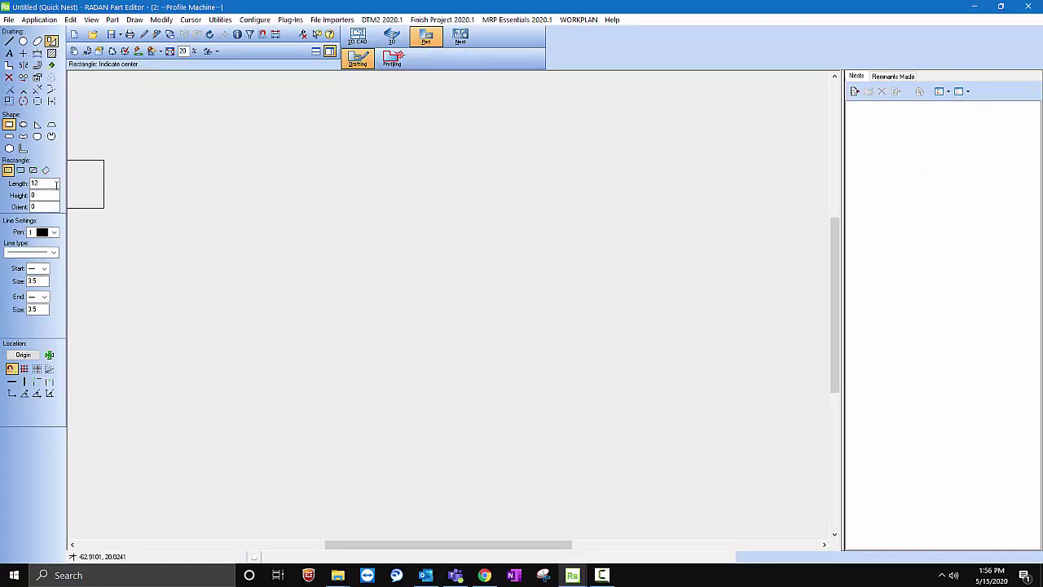
left_click_drag(39, 183, 7, 185)
type("24")
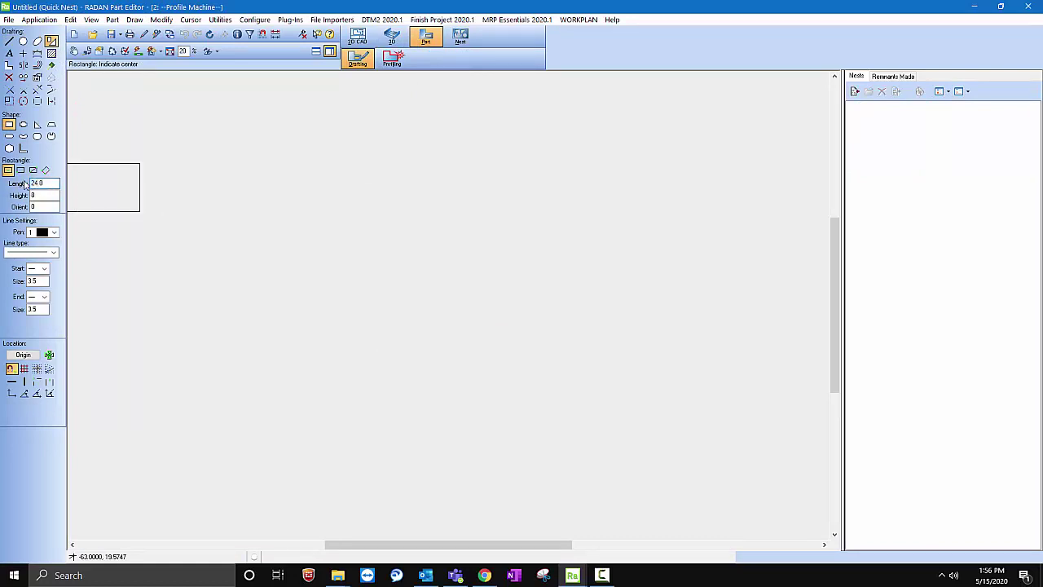
left_click_drag(55, 182, 23, 192)
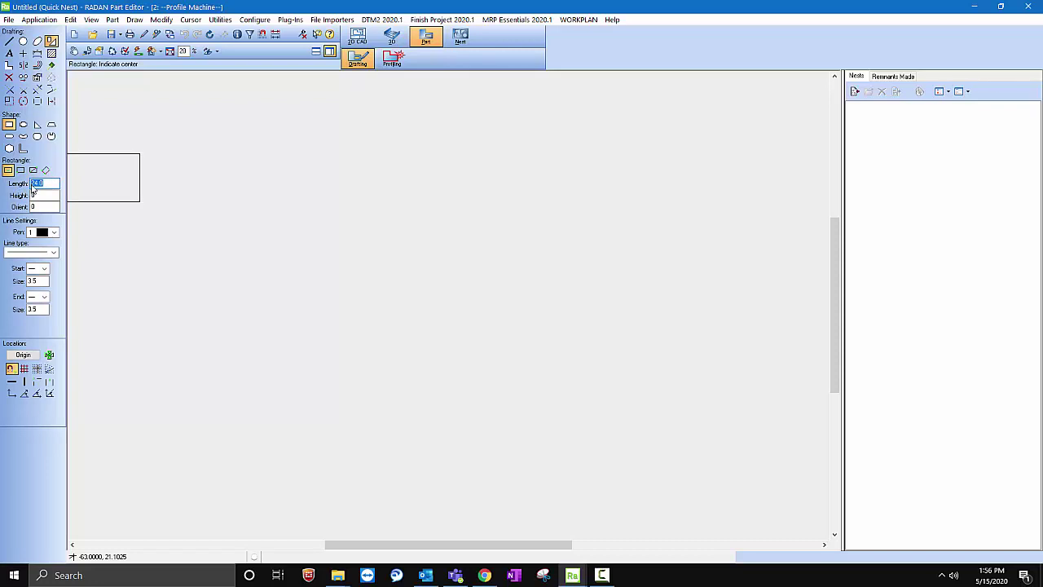
type("32")
left_click(35, 196)
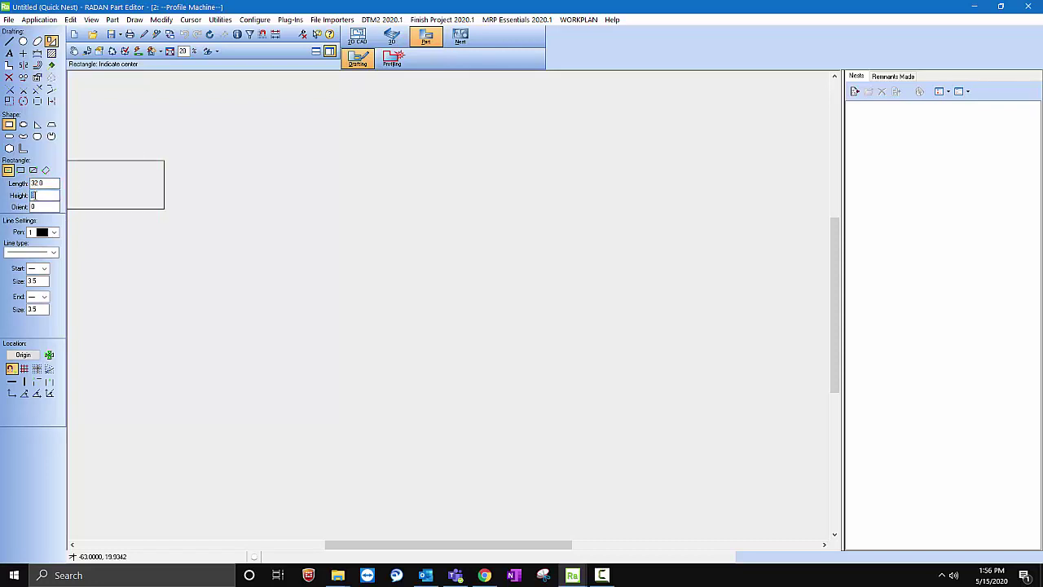
type("24")
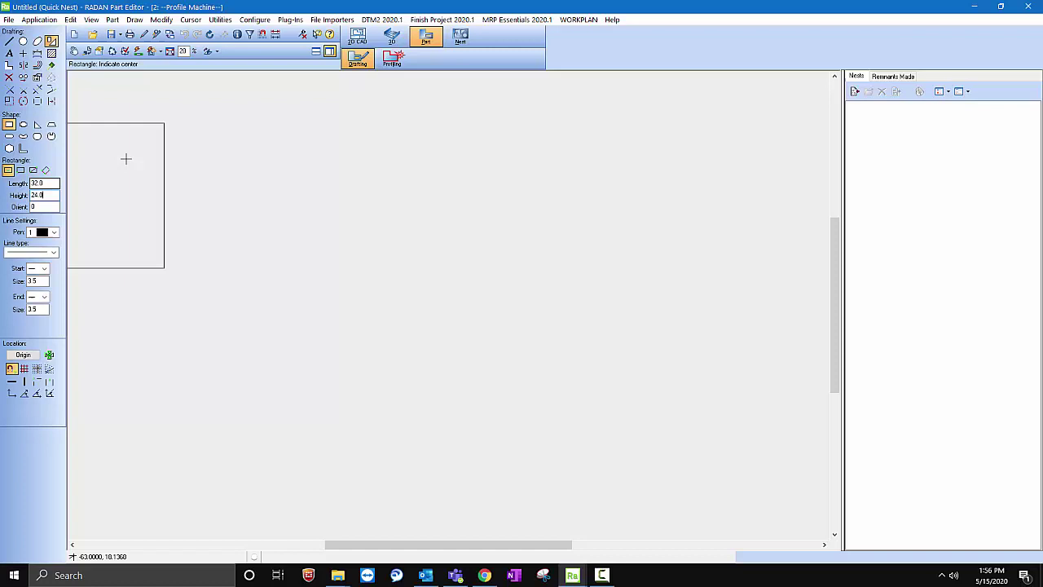
left_click(399, 296)
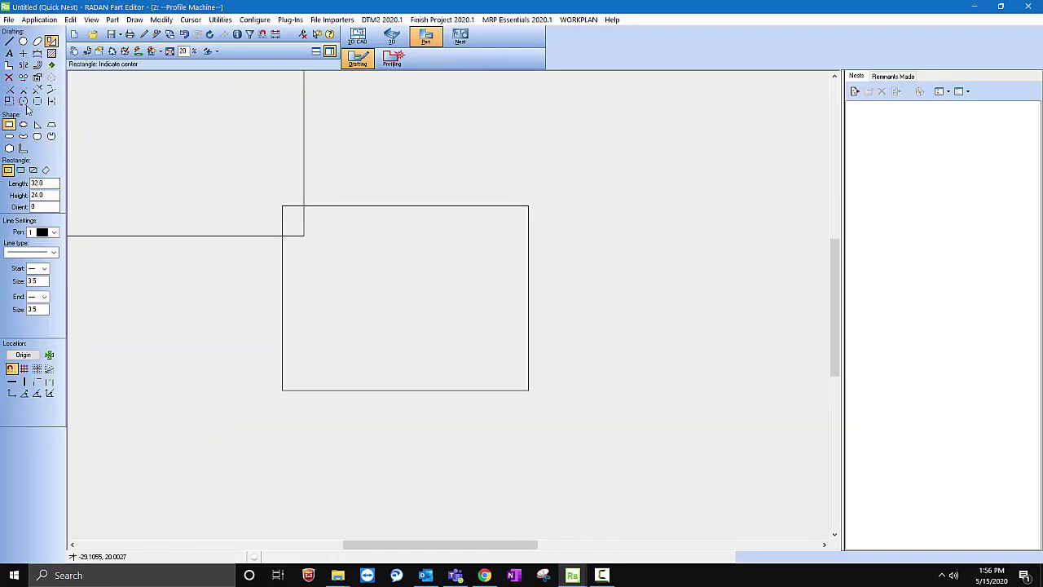
- Add a row of four 1.0 diameter circles inside the rectangle along its bottom edge
left_click(23, 41)
double_click(32, 181)
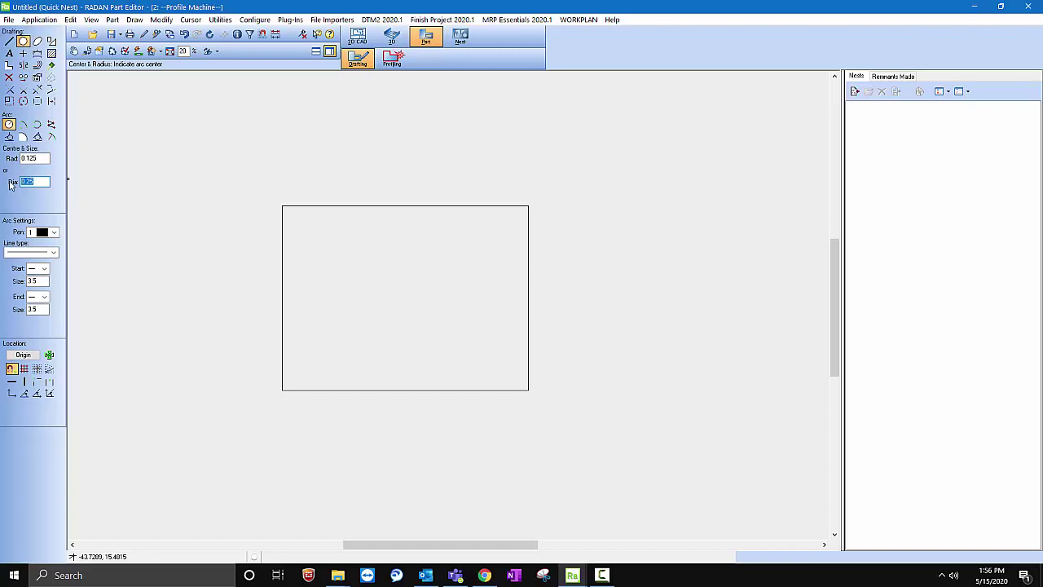
type("1")
left_click(303, 374)
left_click(359, 374)
left_click(431, 374)
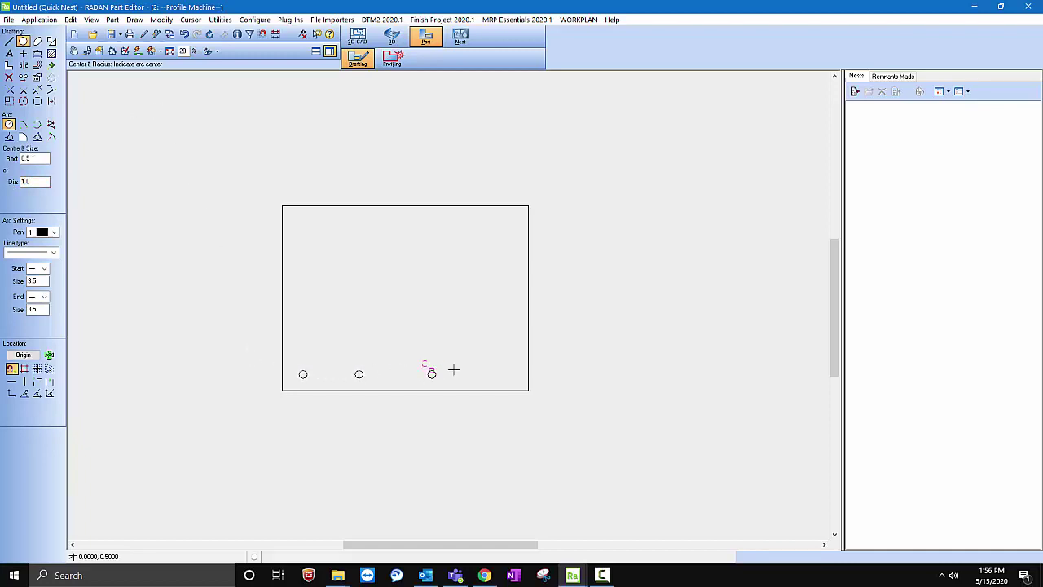
left_click(491, 374)
- Add four matching circles along the rectangle's top edge above the lower ones, undoing the one misplaced too close to the edge
left_click(488, 210)
left_click(184, 35)
left_click(491, 233)
left_click(431, 233)
left_click(360, 233)
left_click(303, 233)
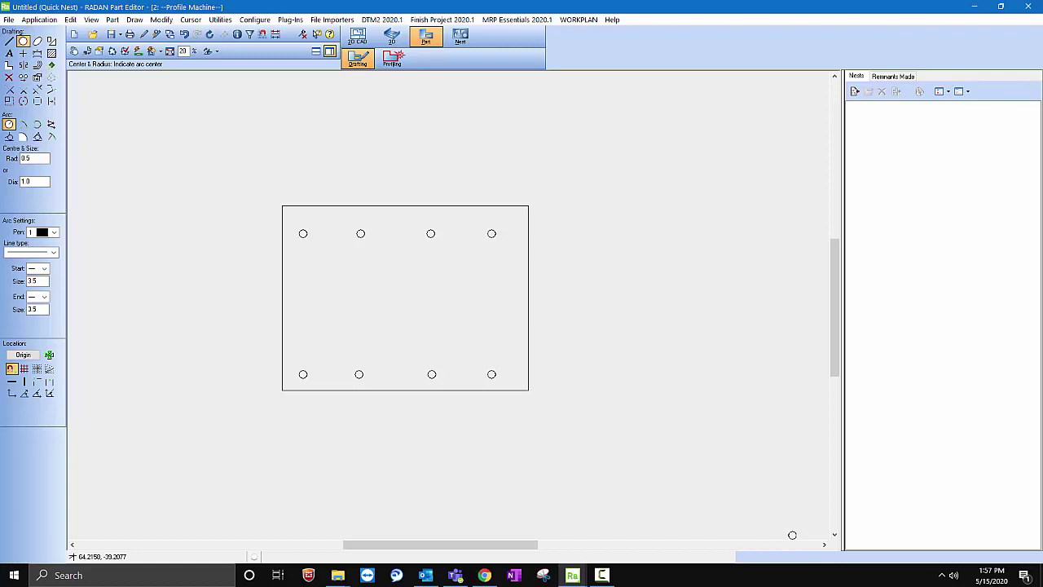
- Try to save the drawn part, declining to continue saving with open geometry
left_click(8, 19)
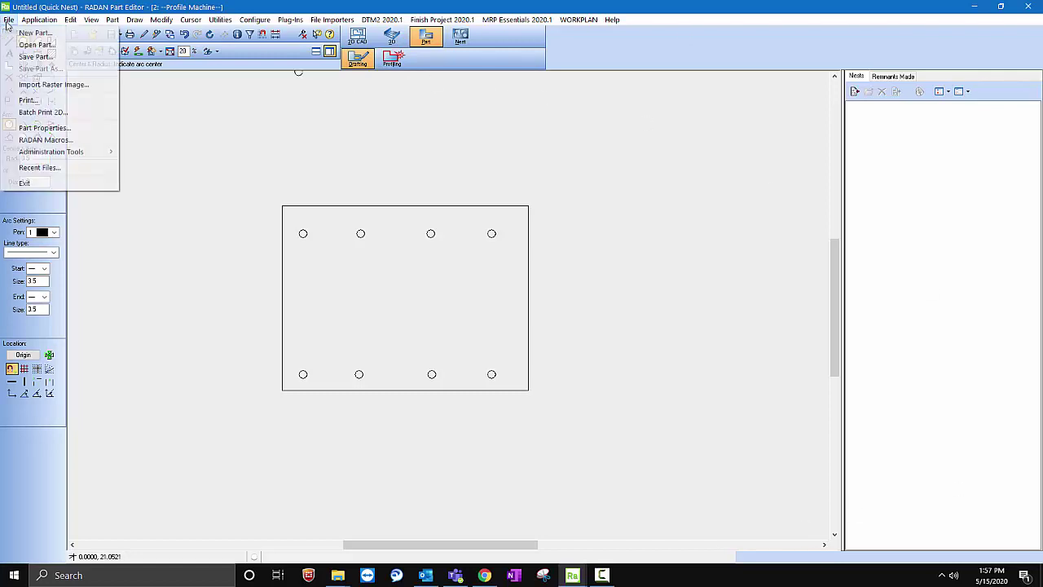
left_click(36, 56)
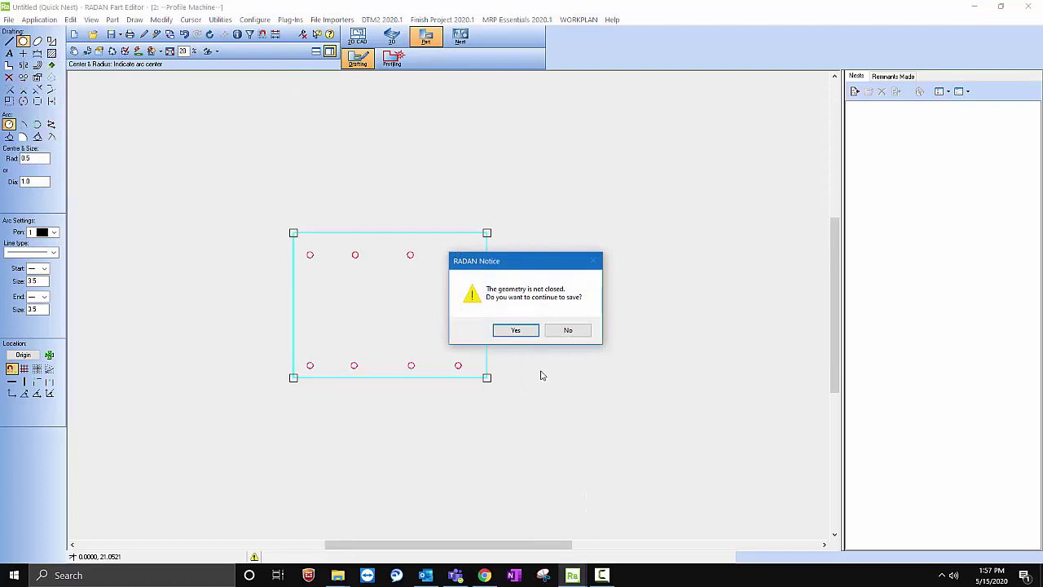
left_click(587, 332)
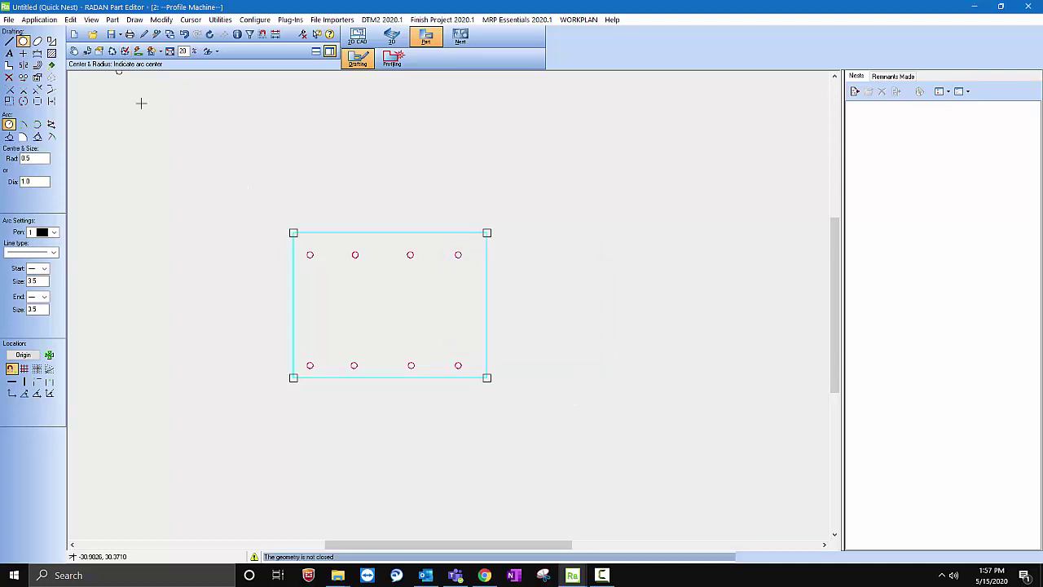
- Heal the part's geometry with Geometry Utilities, applying Smooth data with a tolerance of 0.001
left_click(99, 51)
left_click(670, 351)
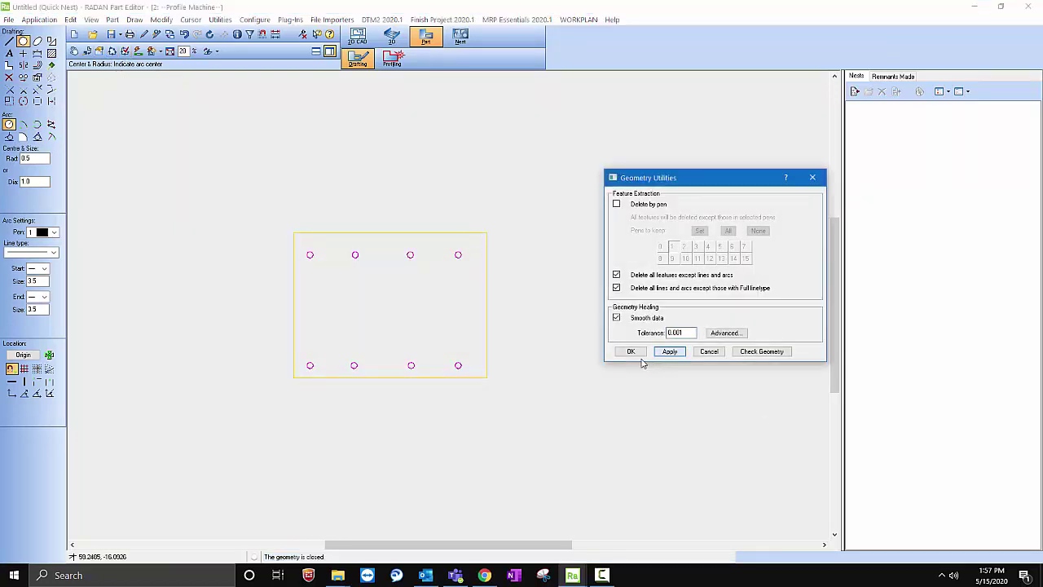
left_click(630, 352)
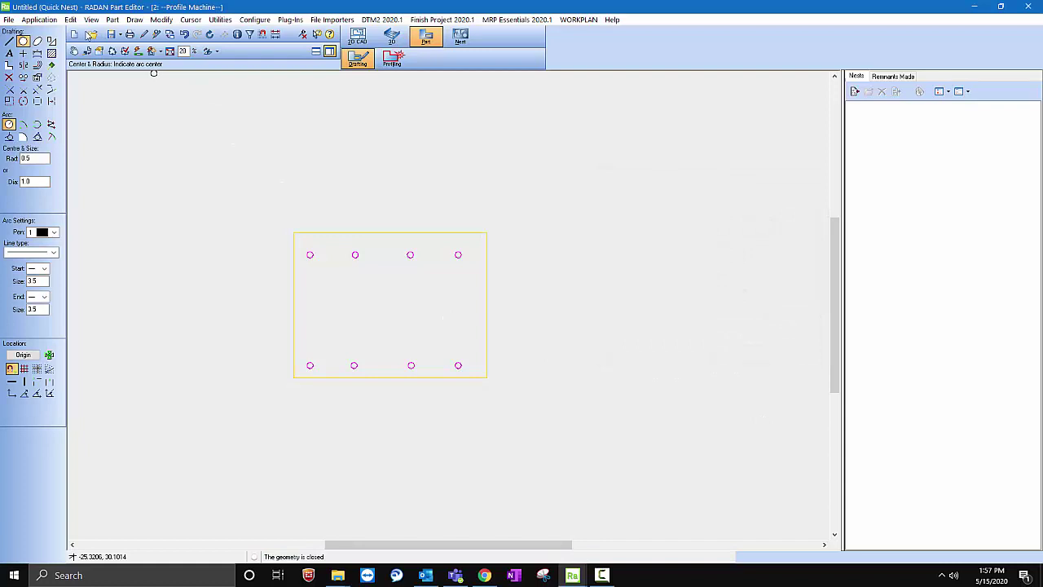
- Save the drawn part to the Desktop as Sing Part Nest
left_click(8, 19)
left_click(36, 56)
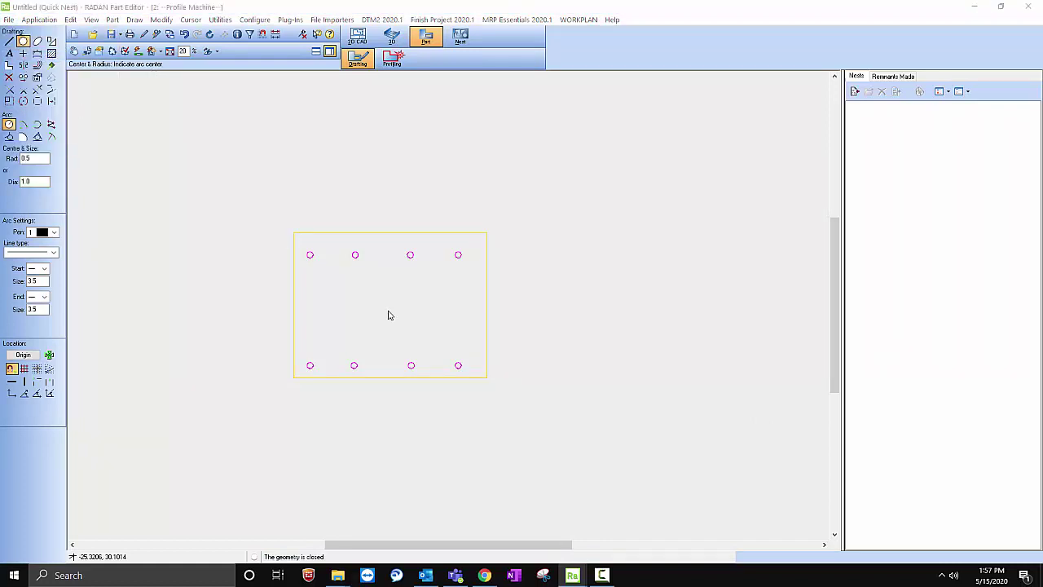
left_click(223, 198)
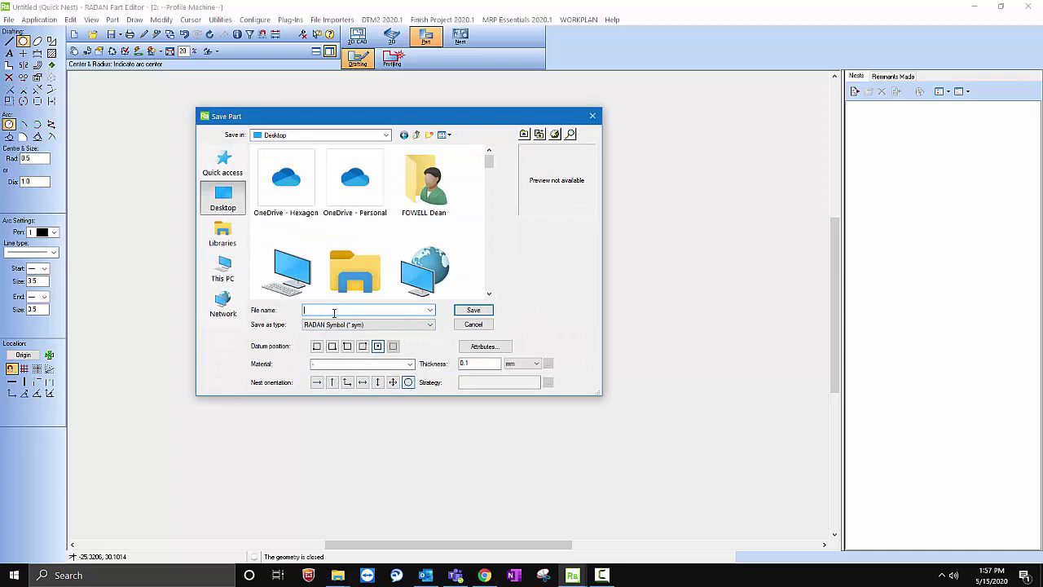
type("Singl")
left_click(480, 310)
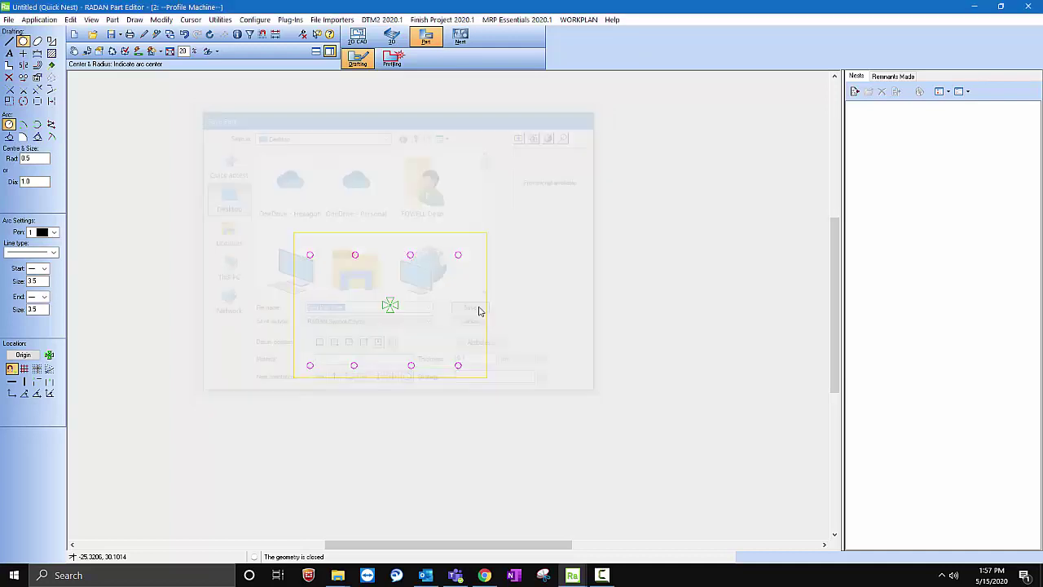
- Switch to the Nest Editor and load Sing Part Nest.sym from the Desktop as a new part for the schedule
left_click(460, 36)
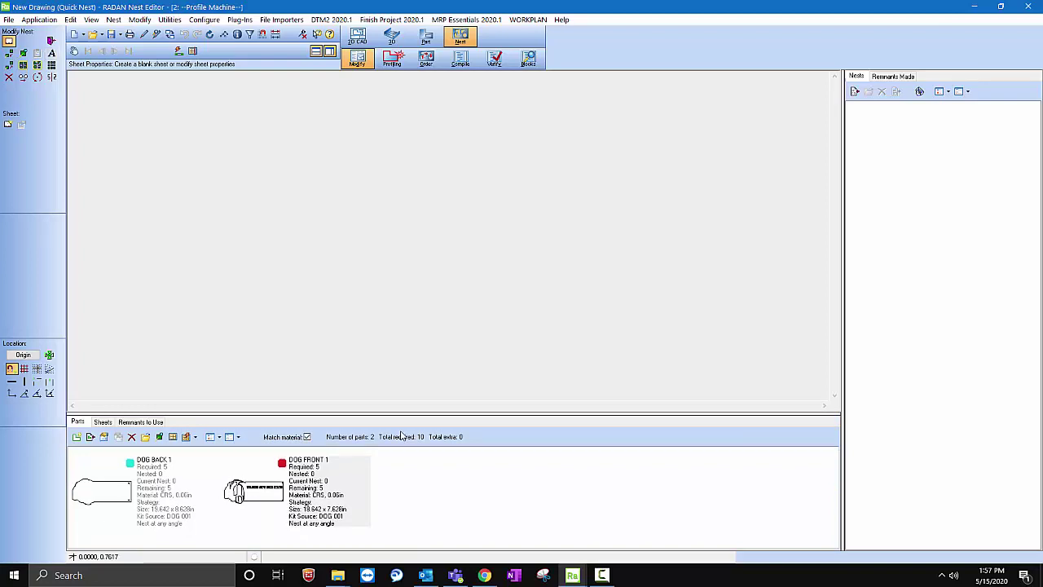
key("Insert")
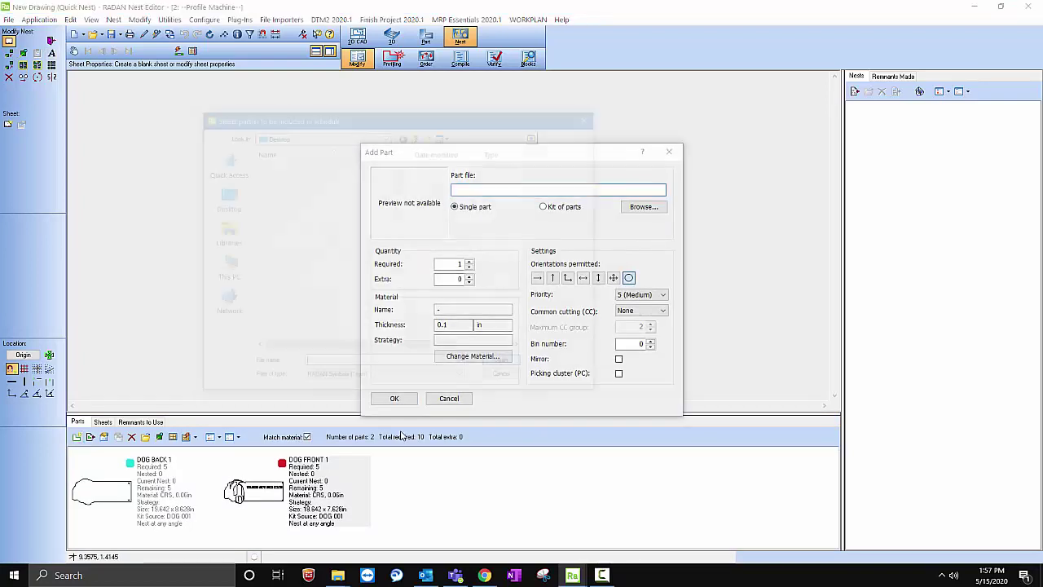
scroll(367, 290, "down", 6)
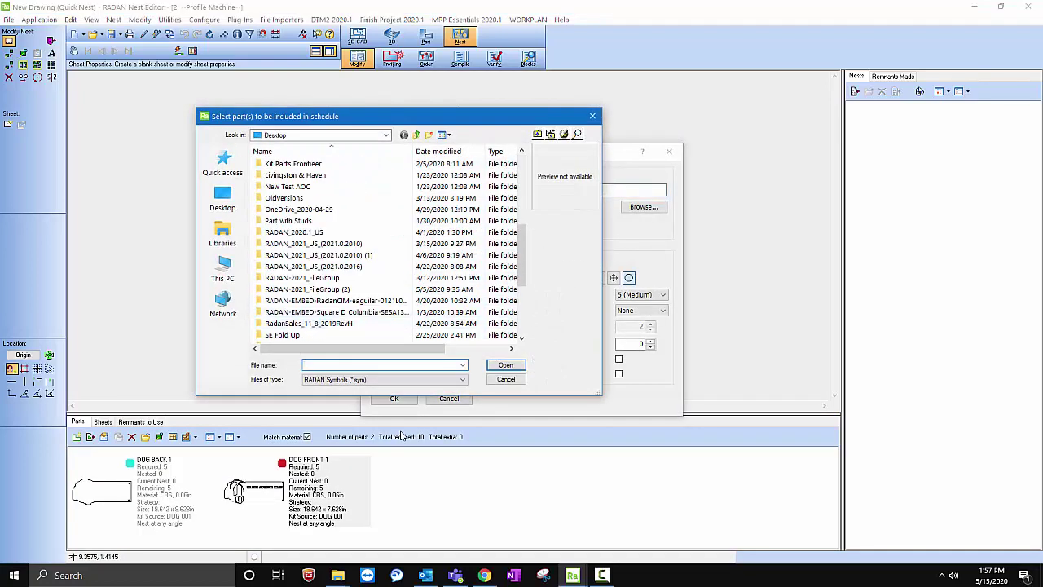
left_click_drag(521, 255, 522, 303)
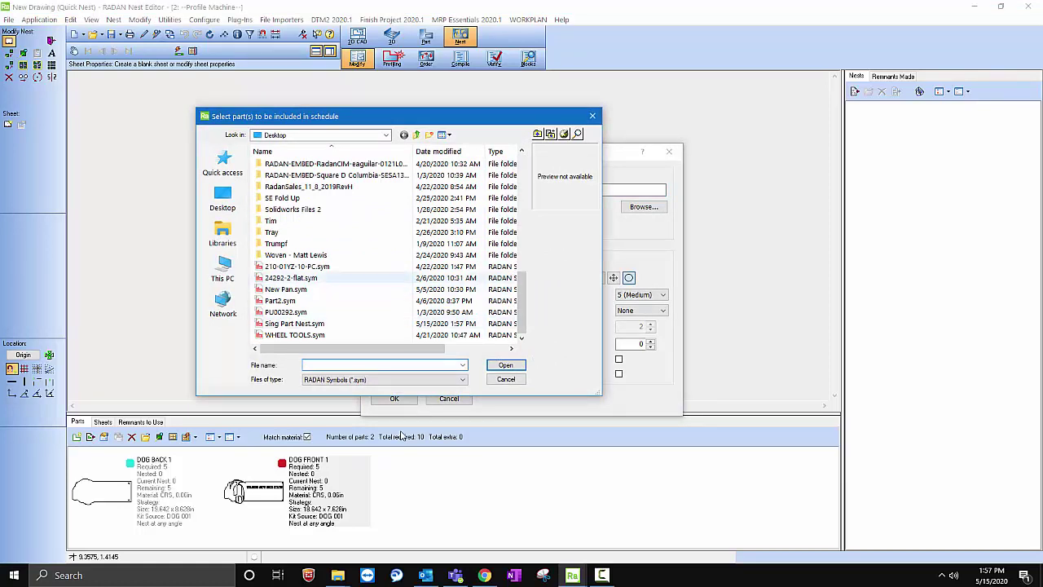
left_click(294, 324)
key("Return")
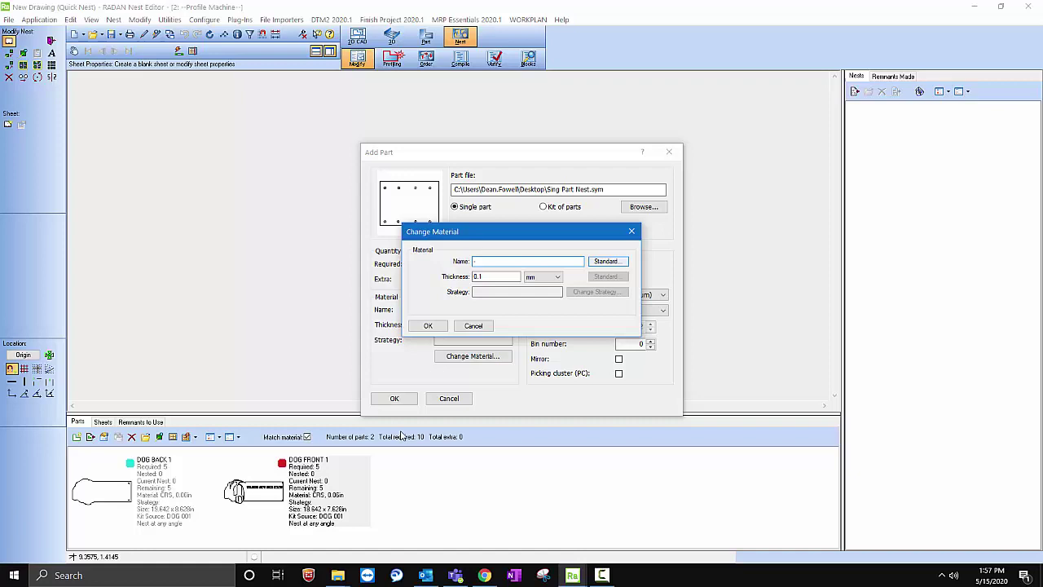
- Set the part's material to CRS with the standard 0.06 in thickness and add it to the parts list
key("Return")
key("c")
key("Return")
key("Tab")
key("Tab")
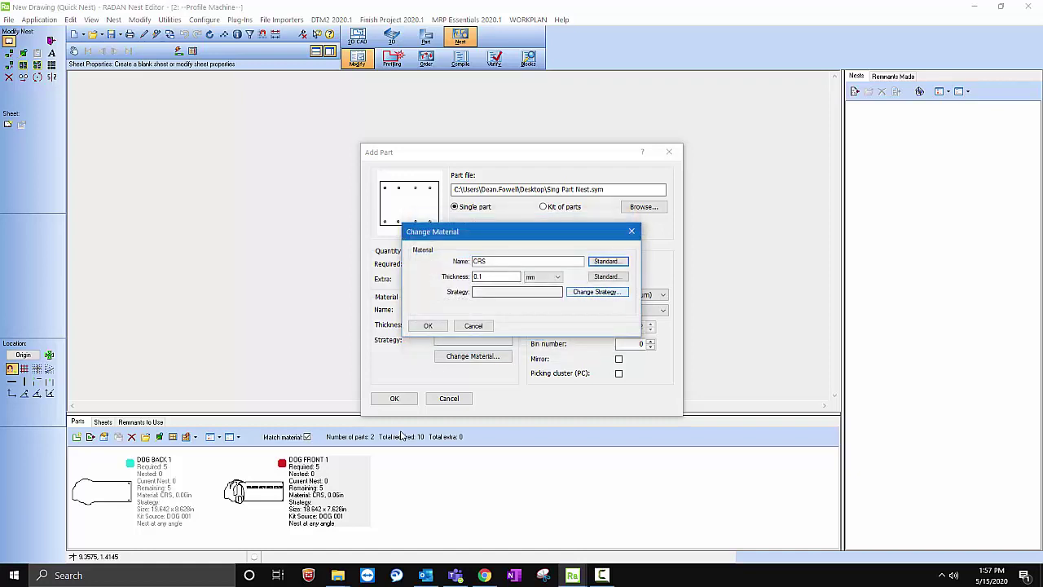
key("shift+Tab")
key("Return")
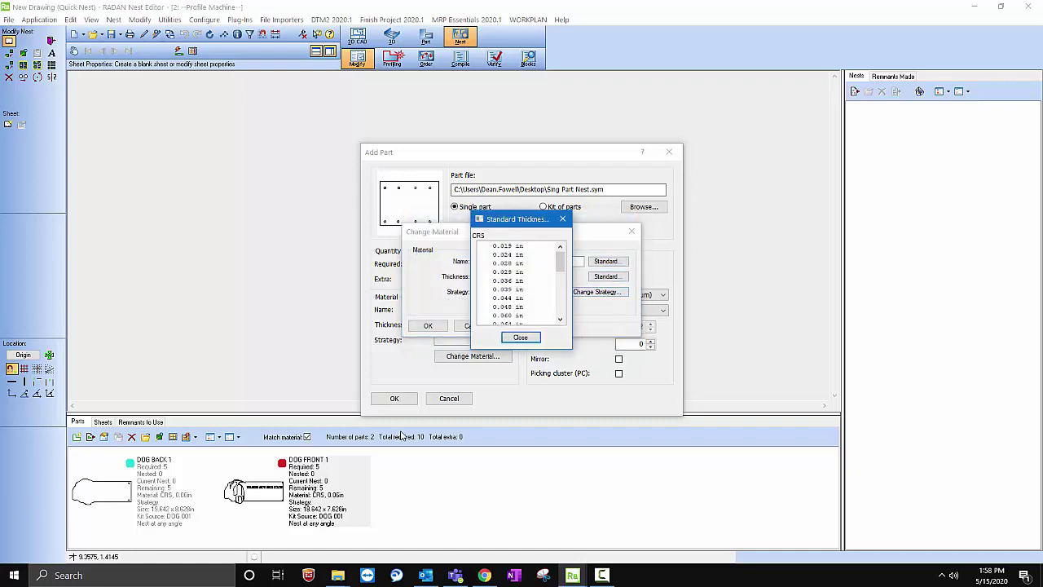
key("Down")
key("Return")
key("Return")
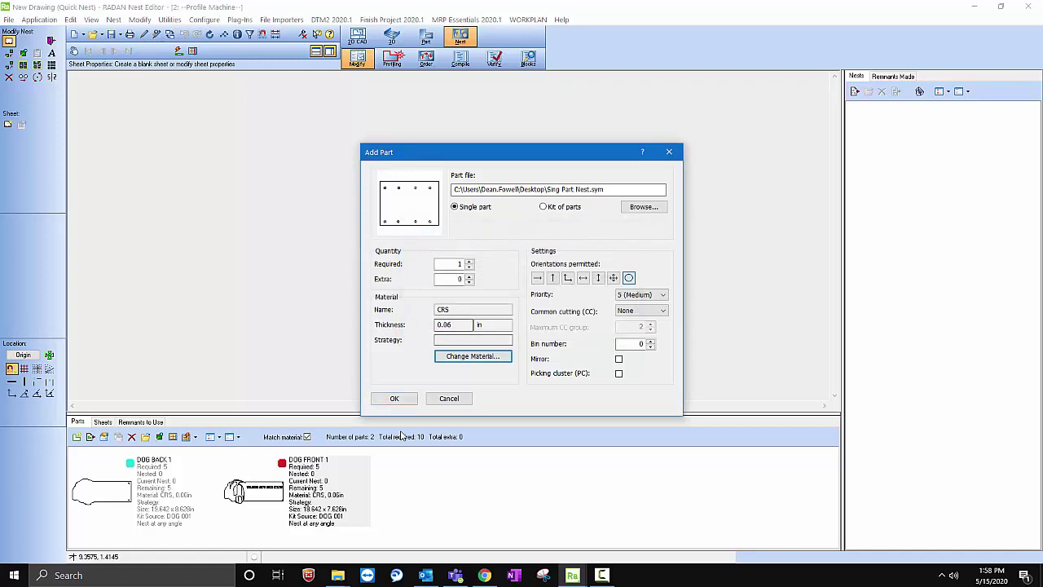
key("Return")
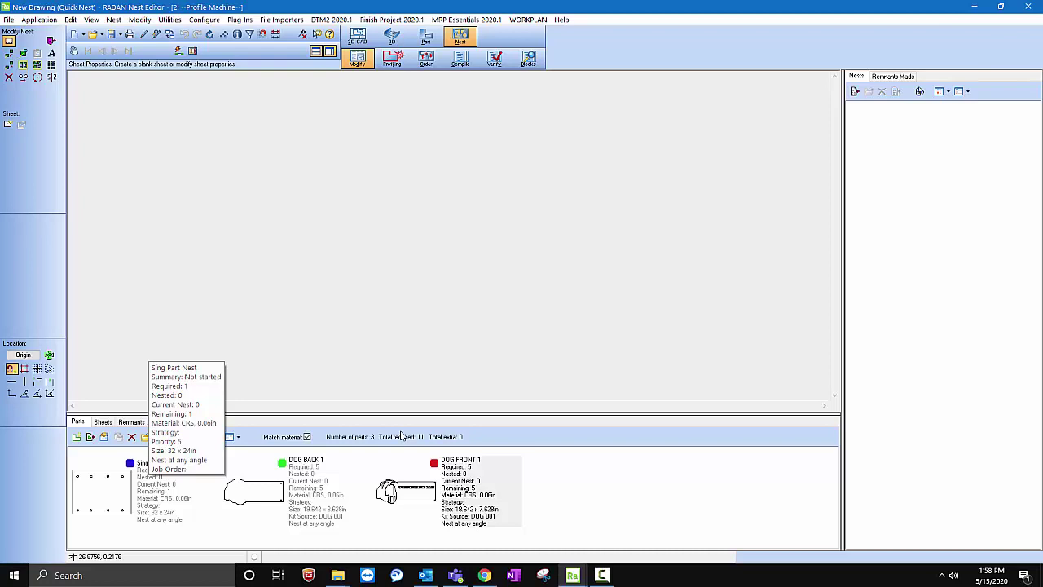
- Run Single Part Nest on Sing Part Nest with True shape and Overproduce enabled, moving the dialog clear of the sheet preview
right_click(137, 487)
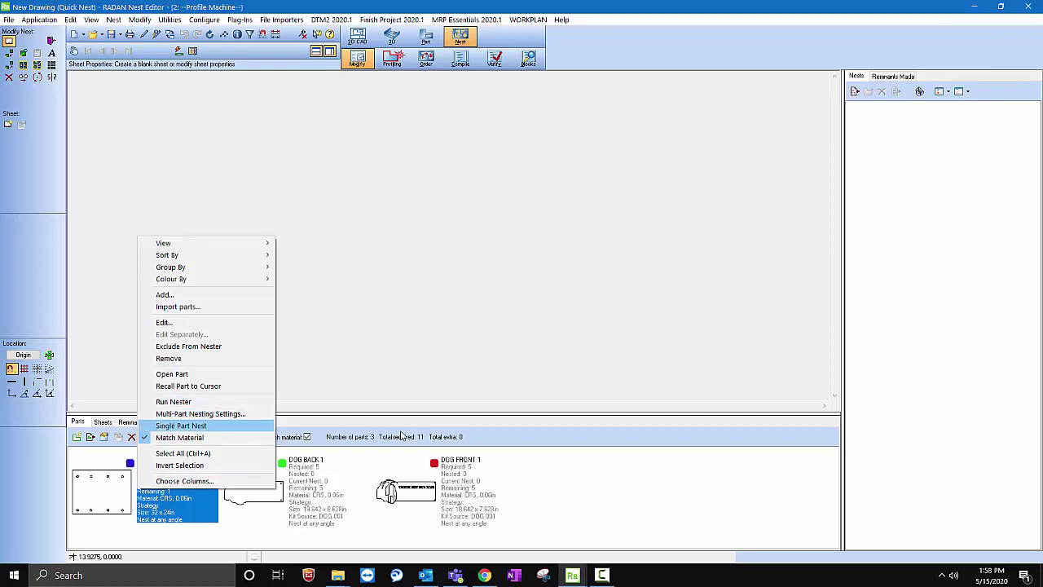
key("Return")
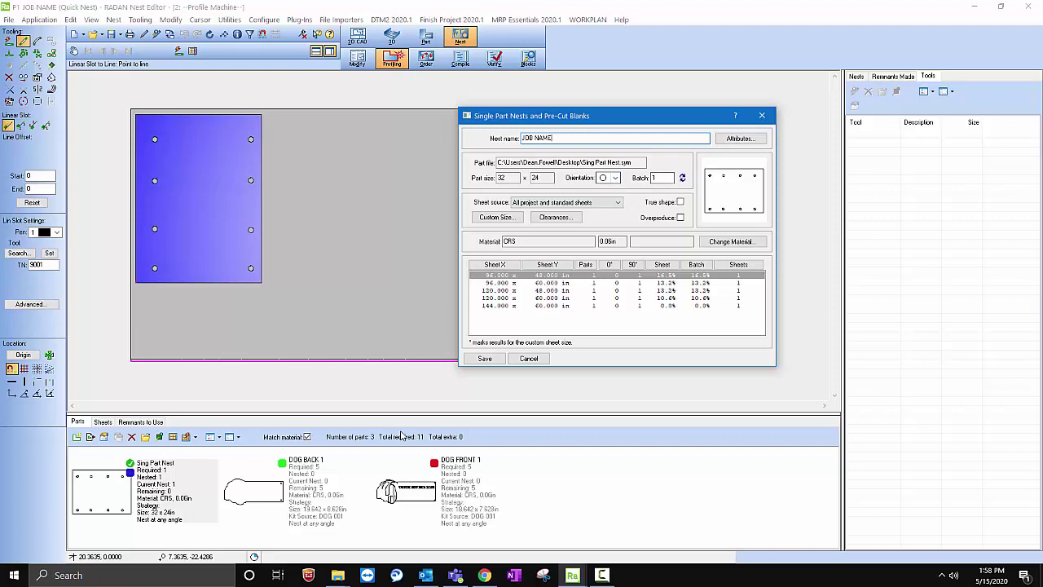
key("alt+t")
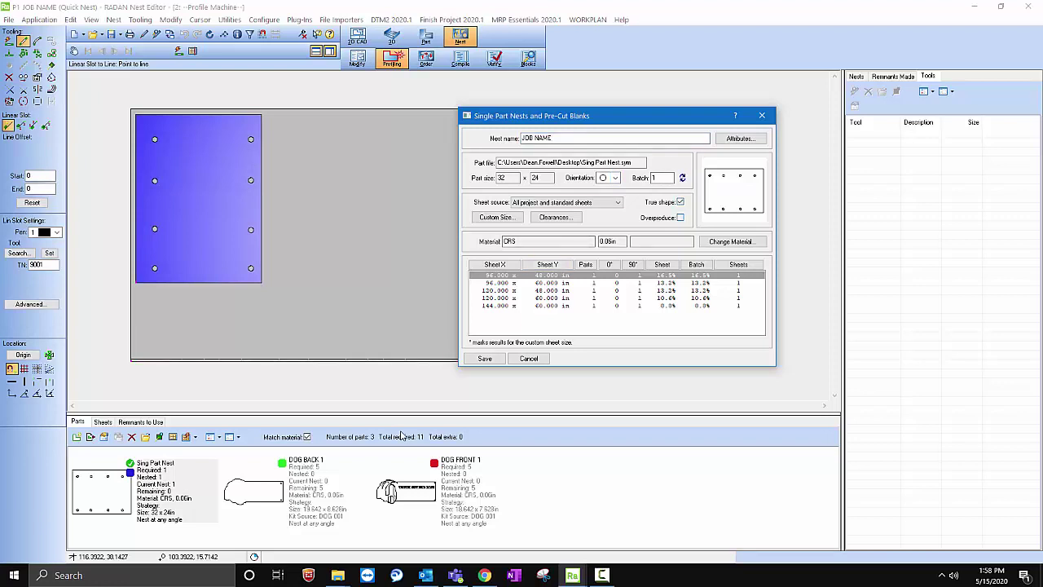
key("alt+o")
left_click_drag(603, 122, 836, 61)
- Compare the nest layouts across the listed sheet sizes up to 120 x 60 in, and check the custom size option
key("Up")
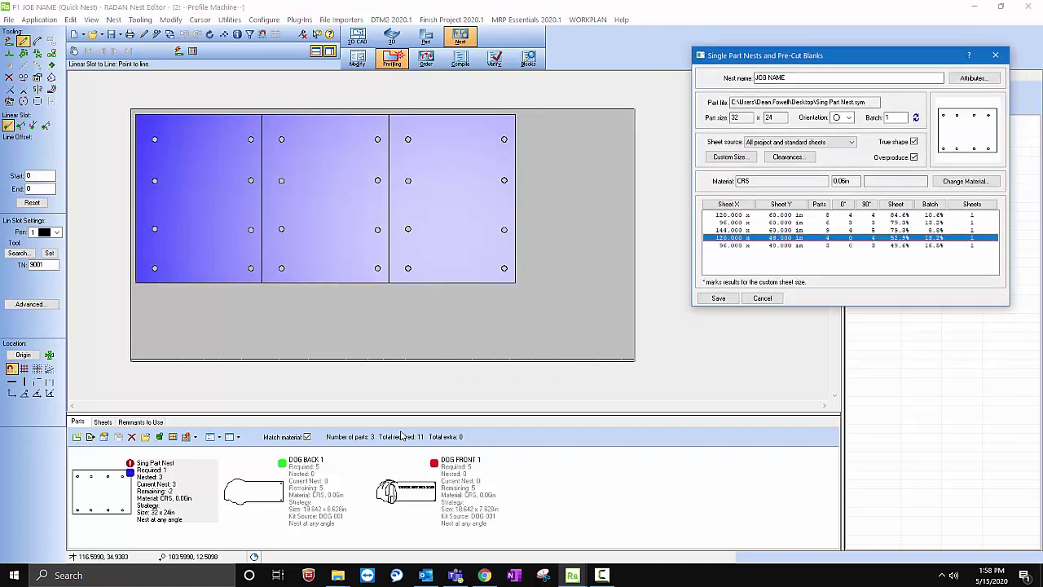
key("Up")
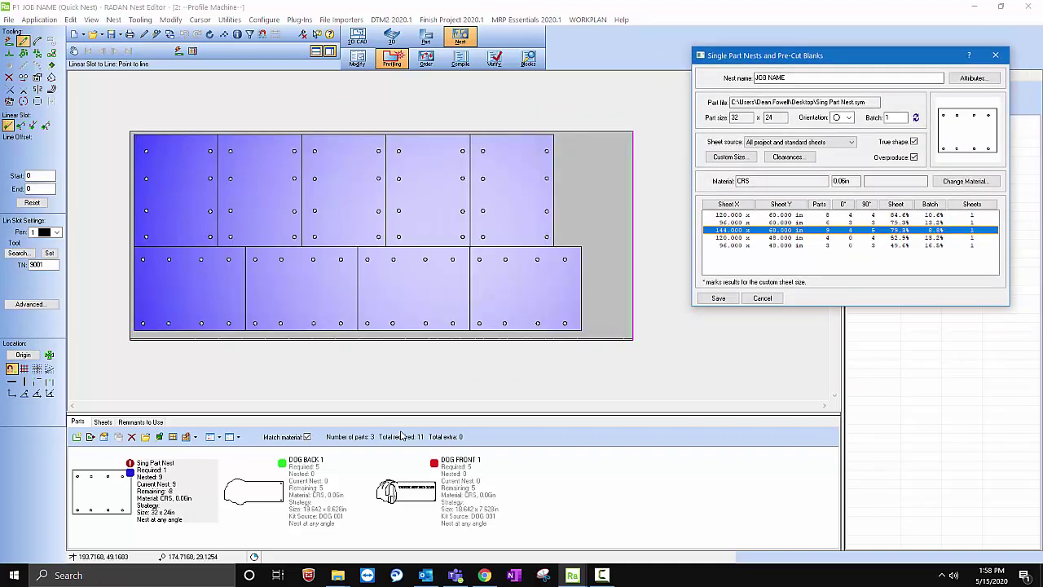
key("Up")
key("Up")
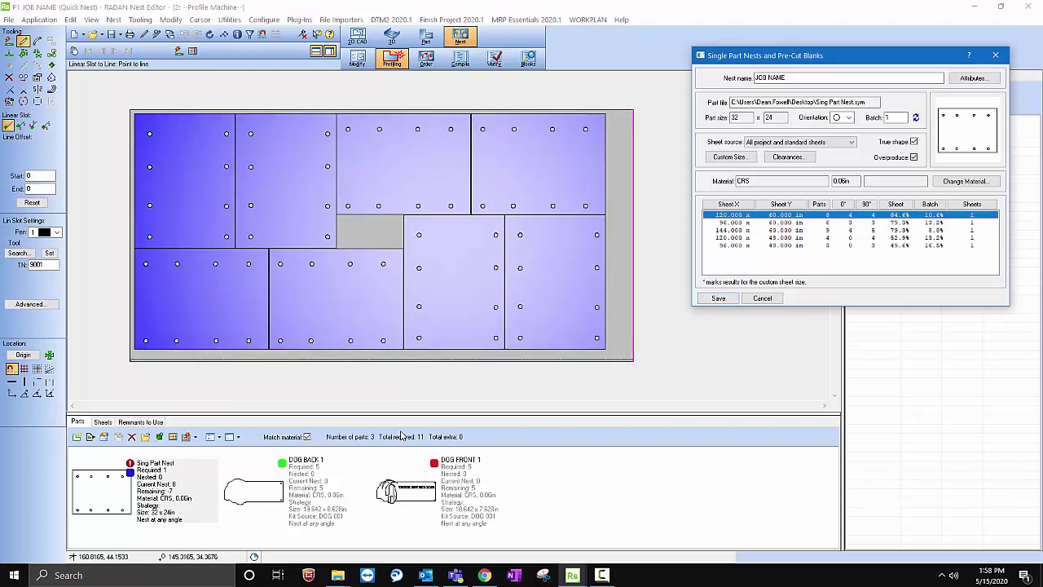
left_click(731, 156)
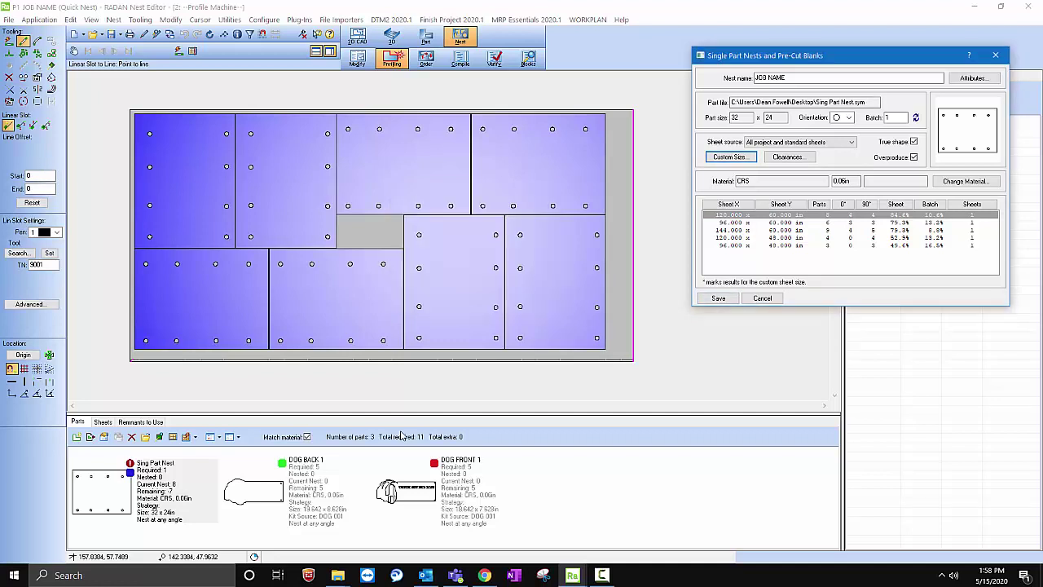
key("Escape")
- Set the sheet source to Pre-cut blank and save the single part nest
left_click(800, 142)
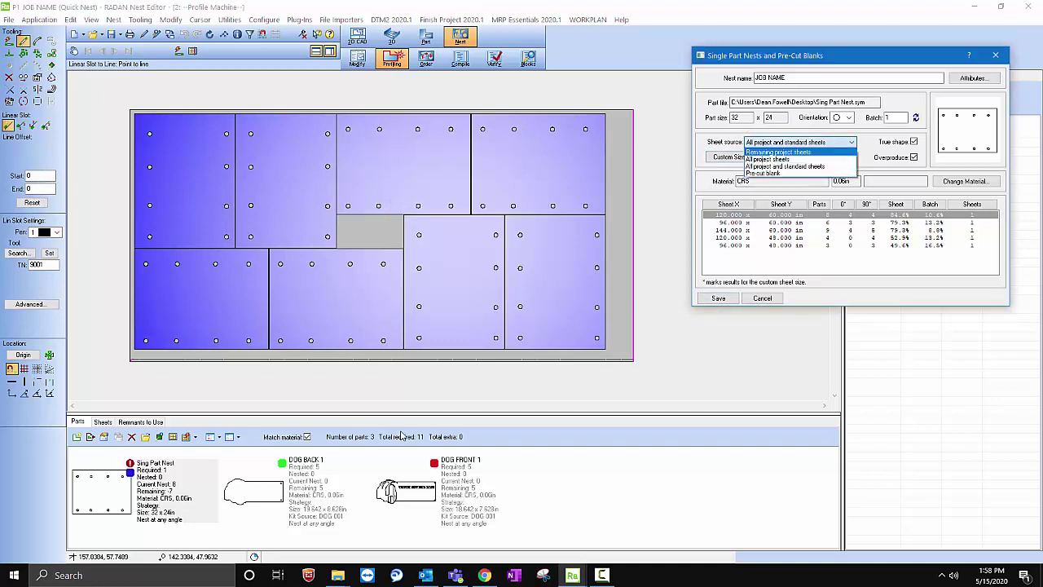
key("Return")
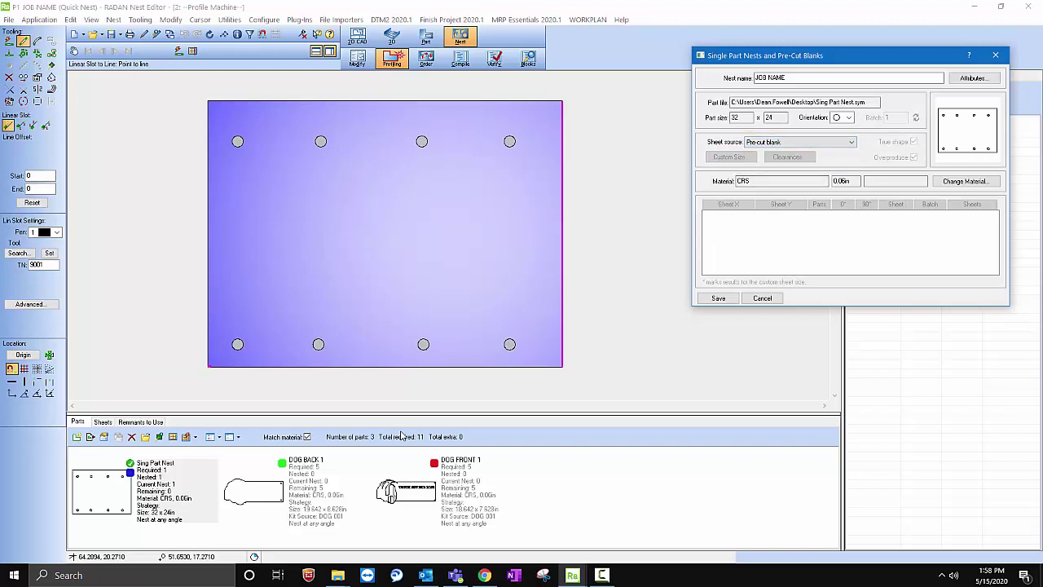
key("Return")
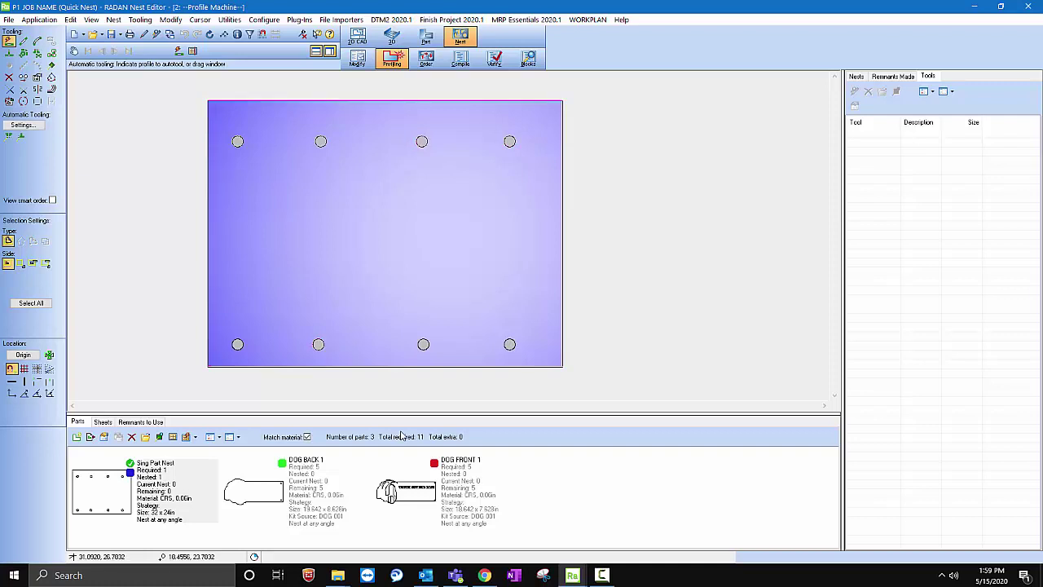
- Delete the P1 JOB NAME nest and its associated remnants from the project
scroll(385, 233, "up", 1)
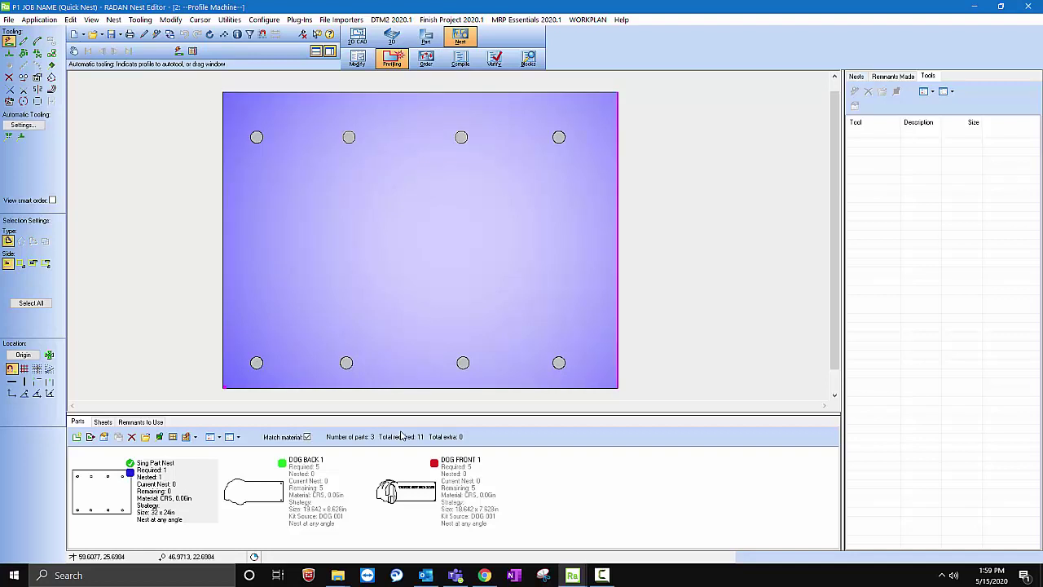
key("Delete")
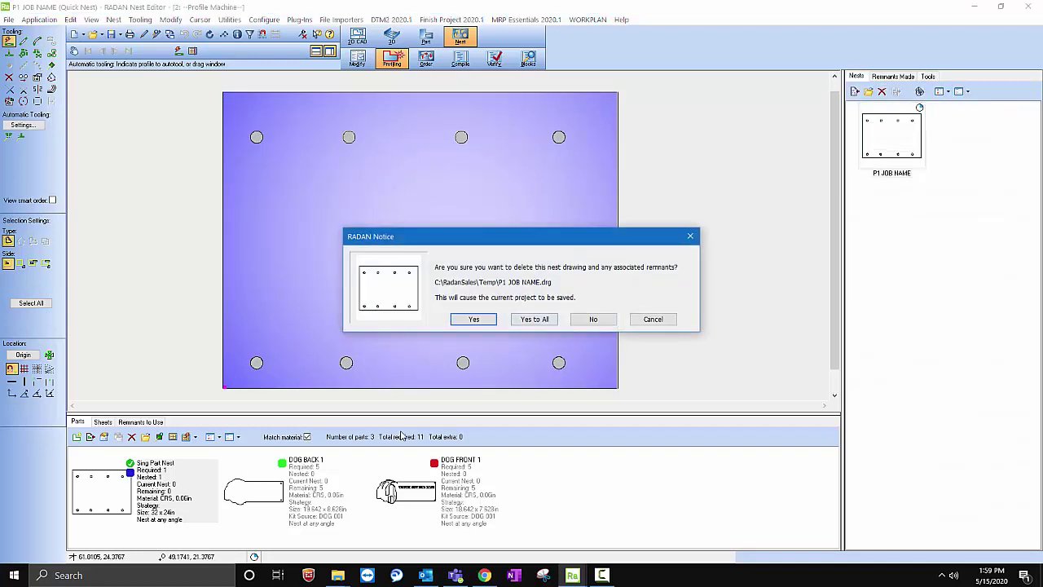
key("Tab")
key("Return")
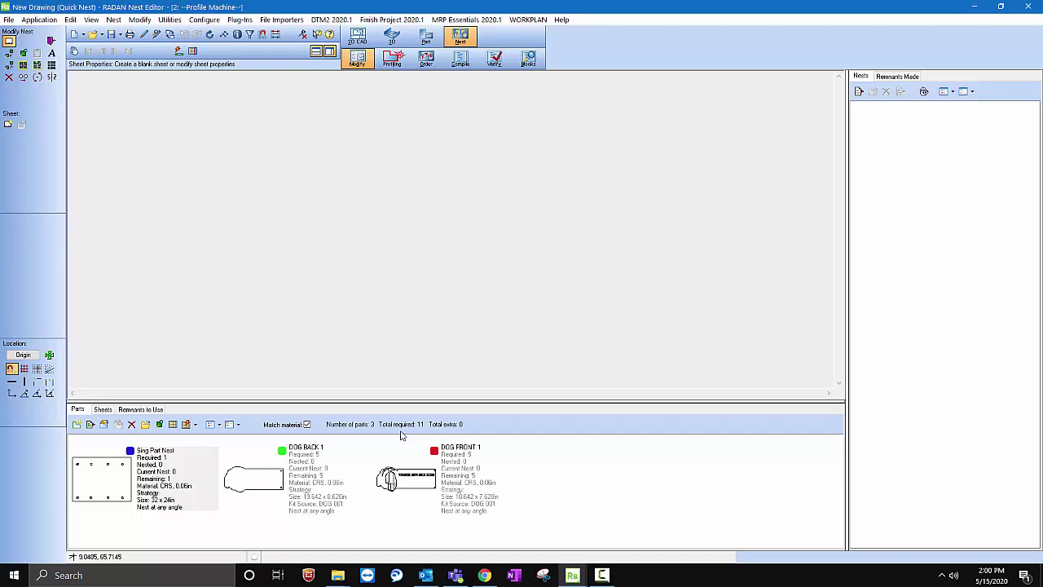
- Create a new Quick Nest project from the Profile template with nest name JOB NAME, without saving the current project
left_click(9, 20)
mouse_move(26, 33)
key("Right")
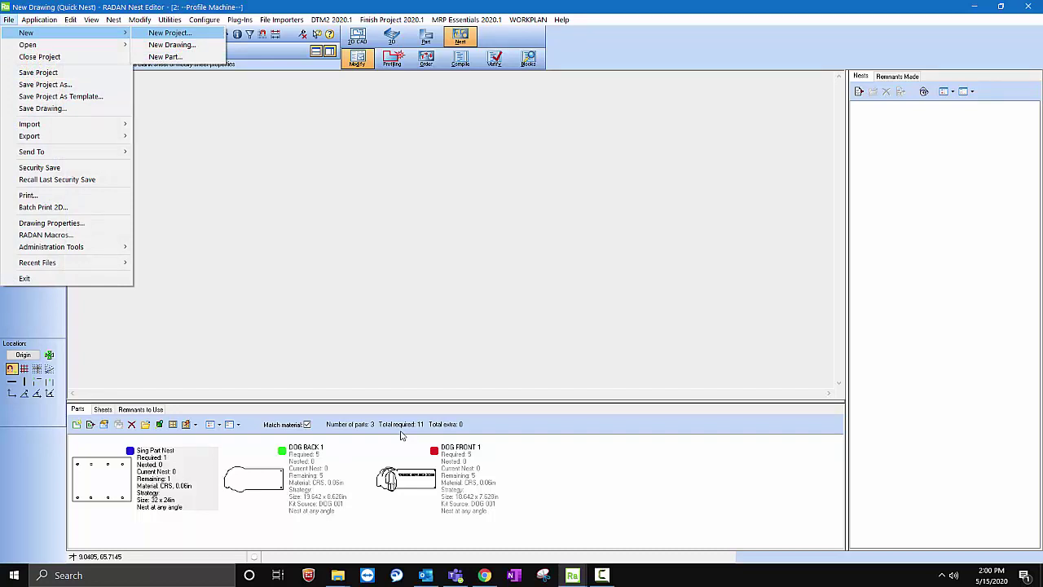
key("Return")
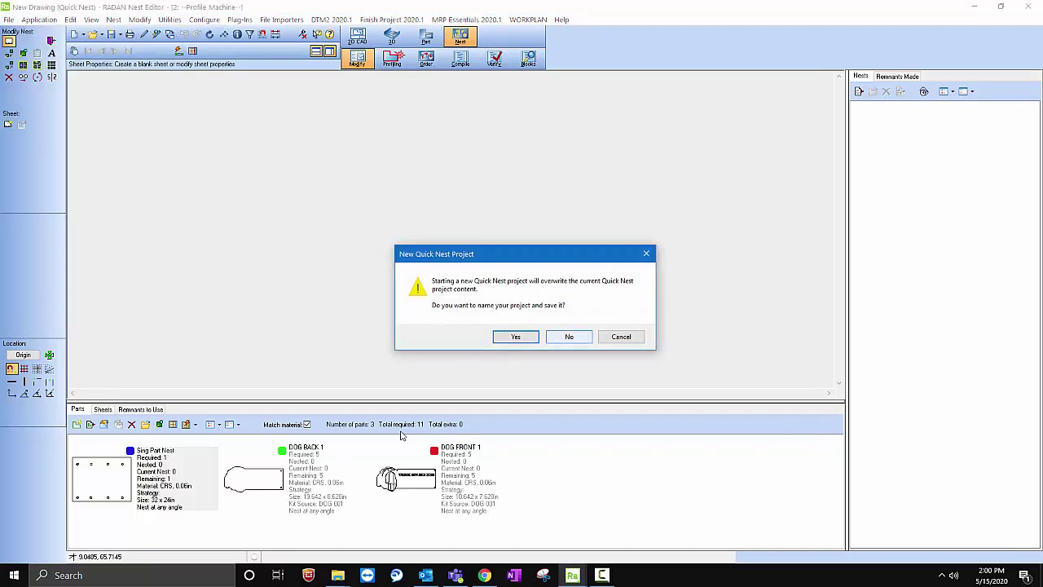
key("Left")
key("Return")
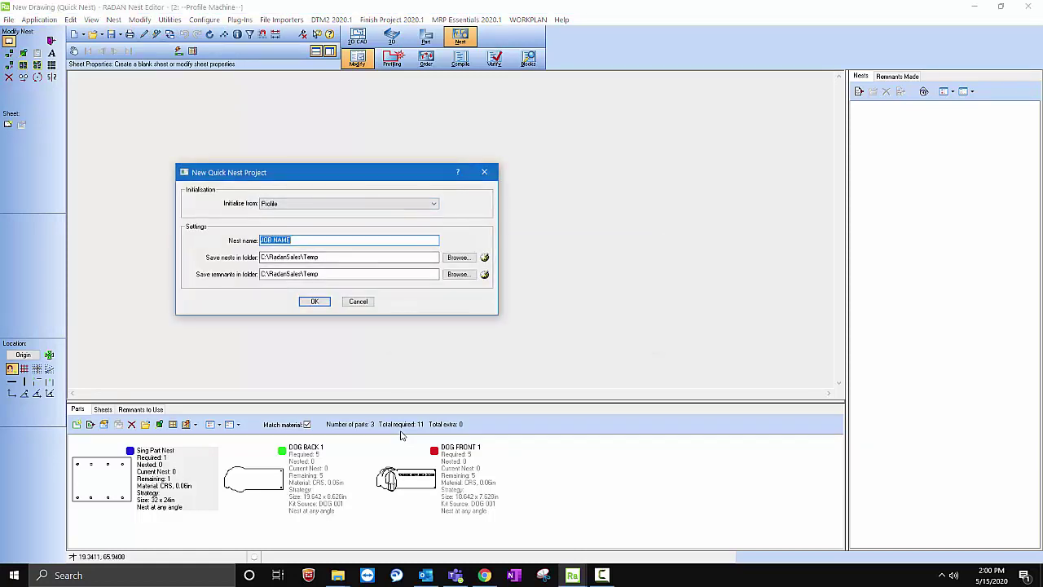
key("End")
key("Return")
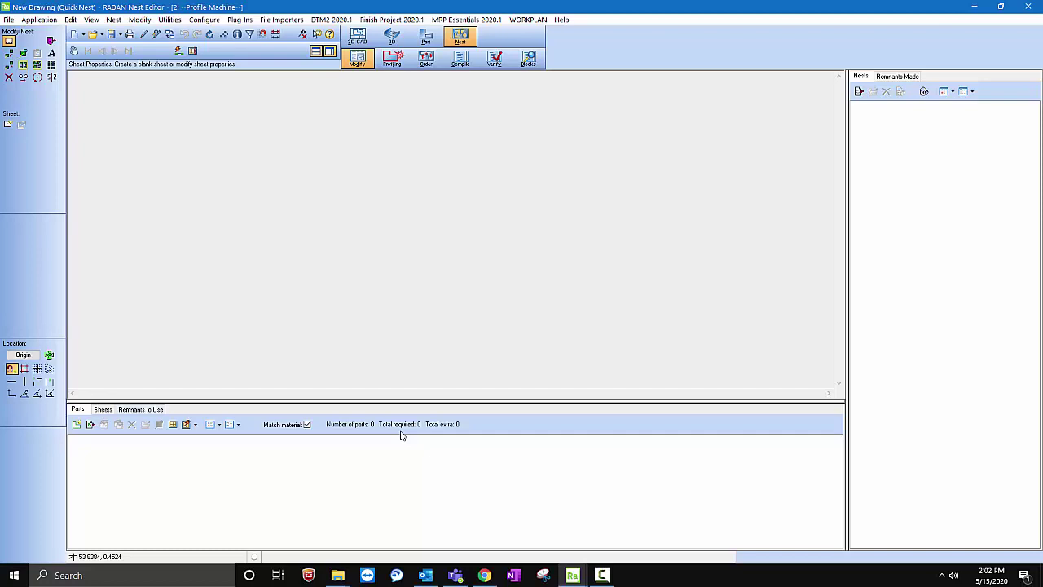
- Check the project's available sheets, and choose PU00292.sym from the Desktop as the part to add
key("ctrl+Tab")
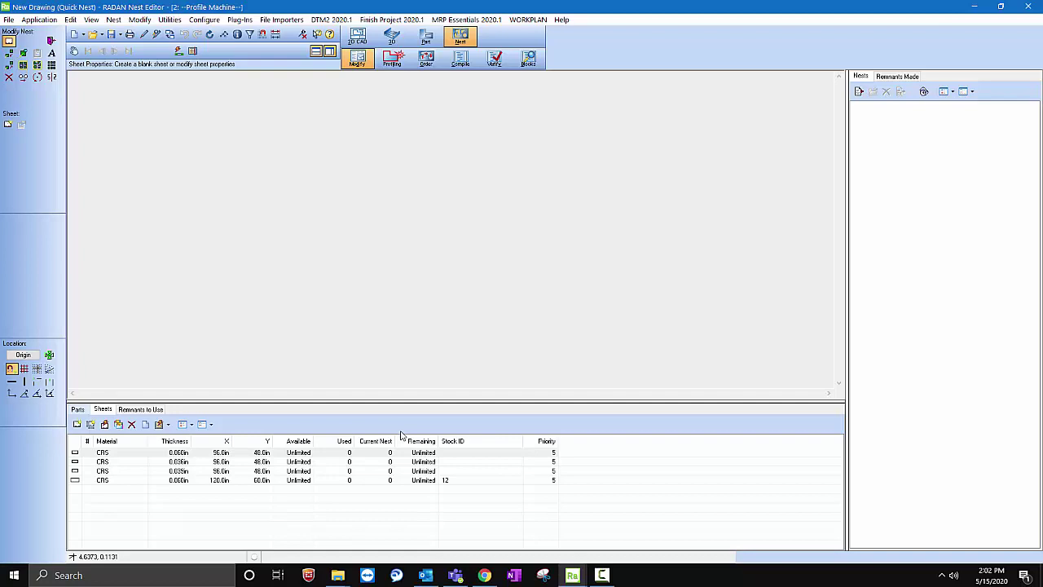
key("ctrl+shift+Tab")
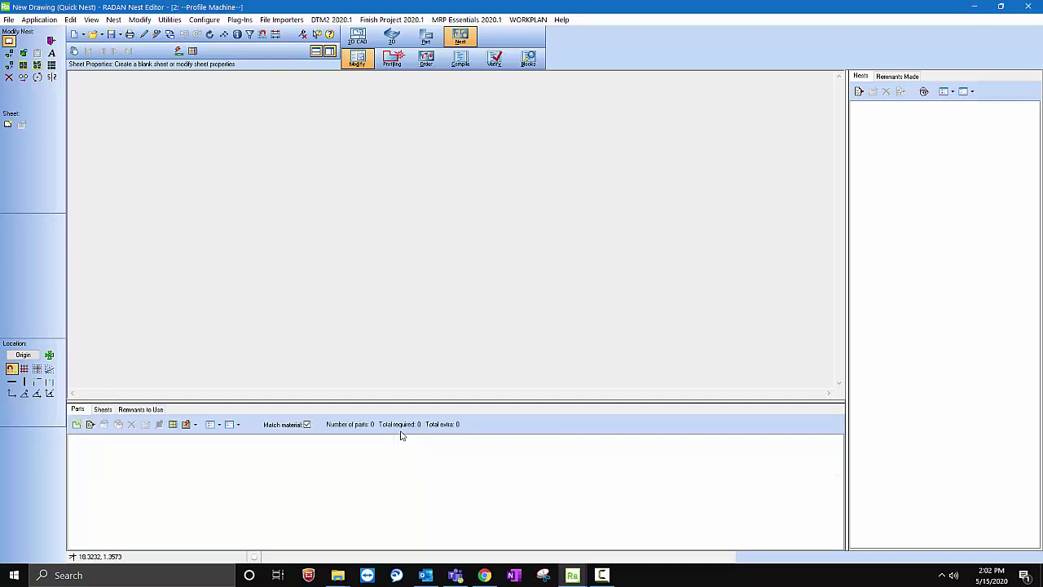
left_click(77, 424)
scroll(350, 231, "down", 5)
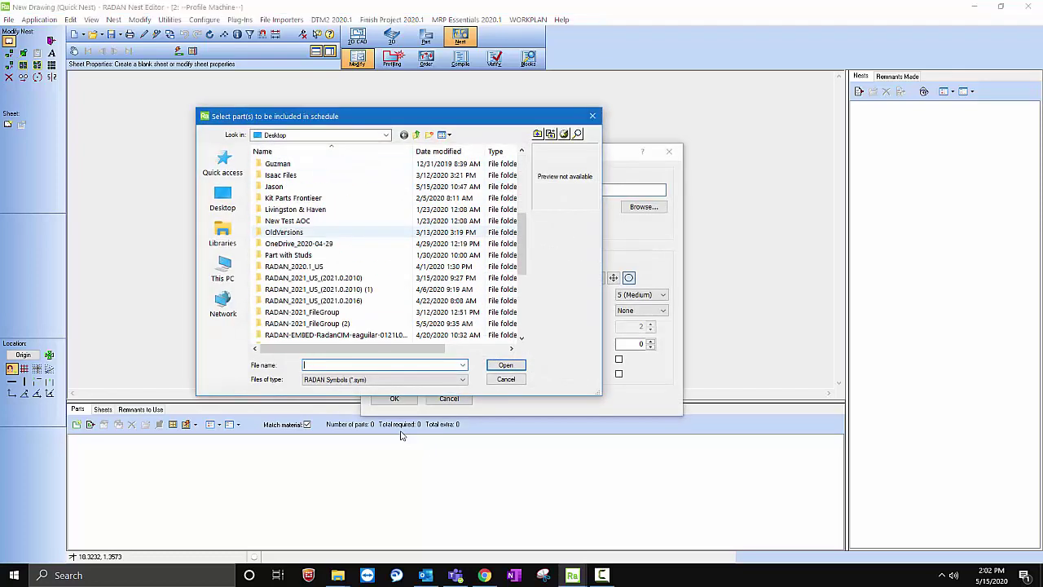
scroll(350, 277, "down", 5)
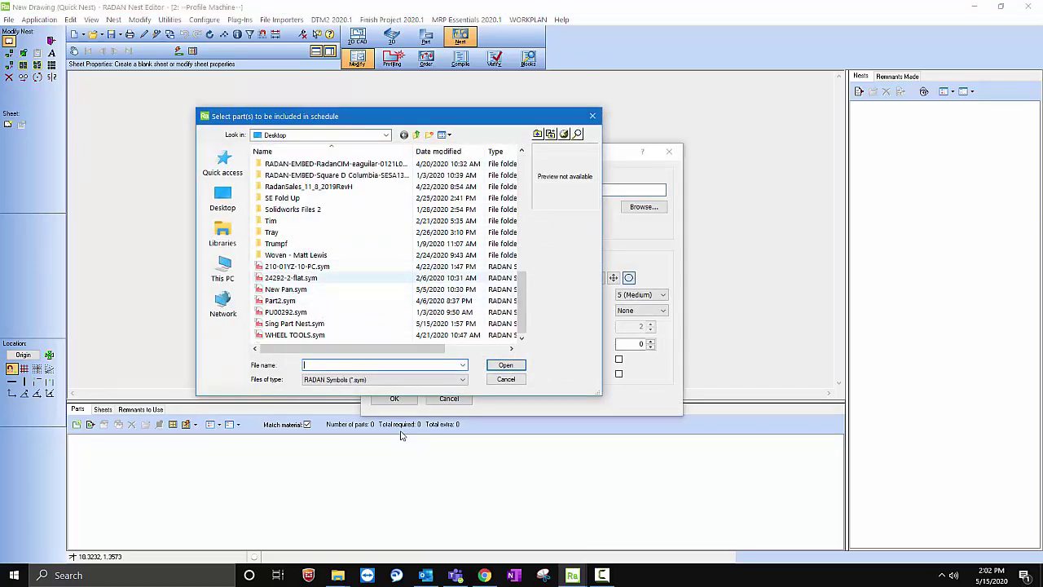
left_click(310, 278)
left_click(309, 266)
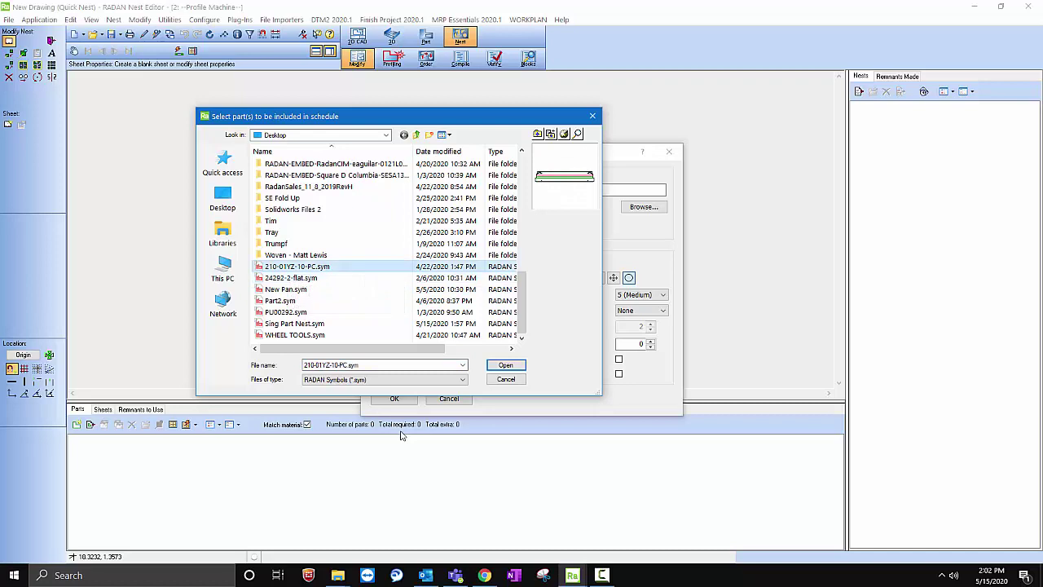
left_click(310, 278)
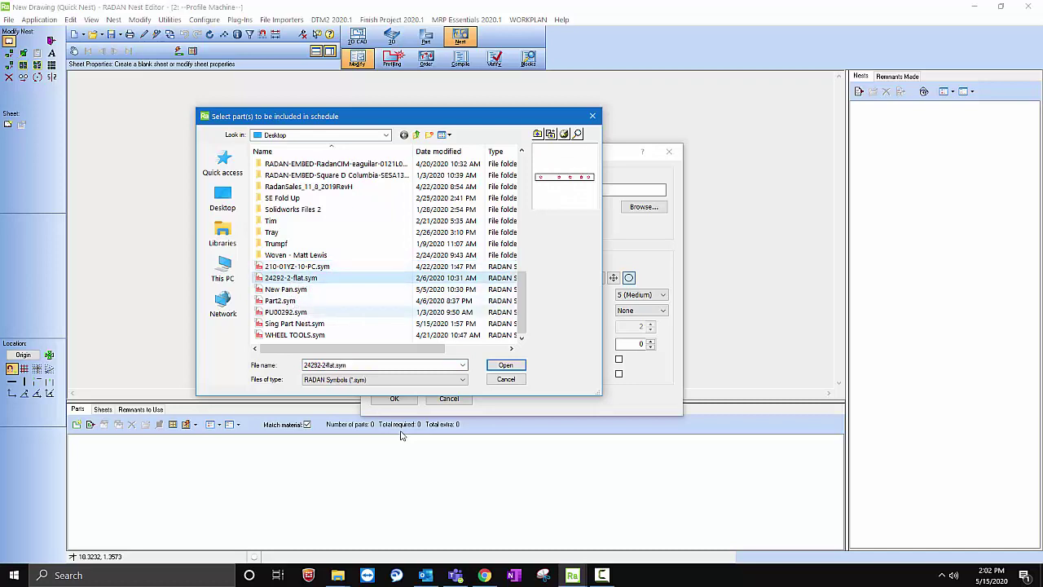
key("Down")
key("Down")
key("Down")
key("Down")
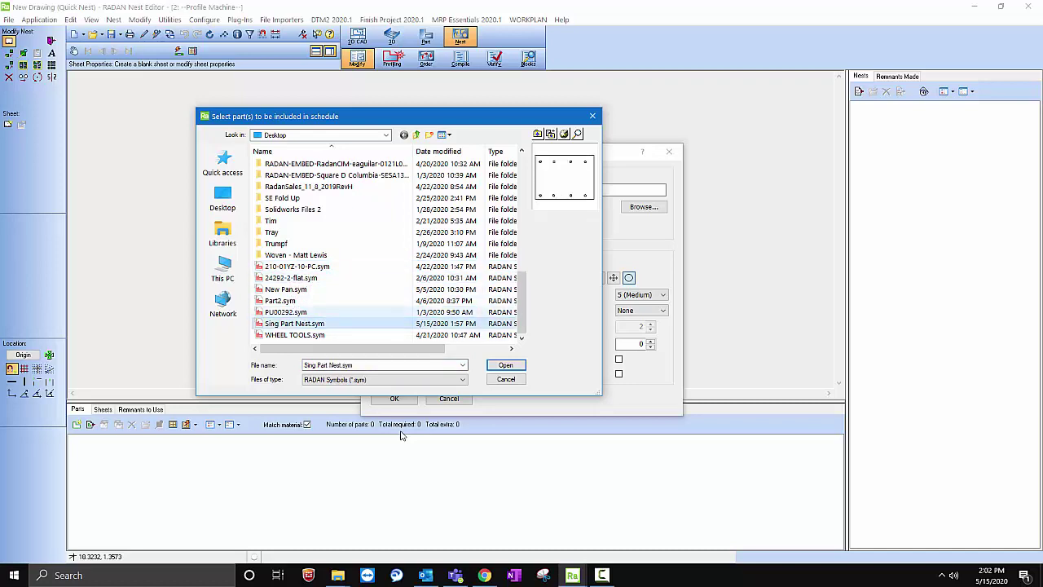
key("Up")
key("Return")
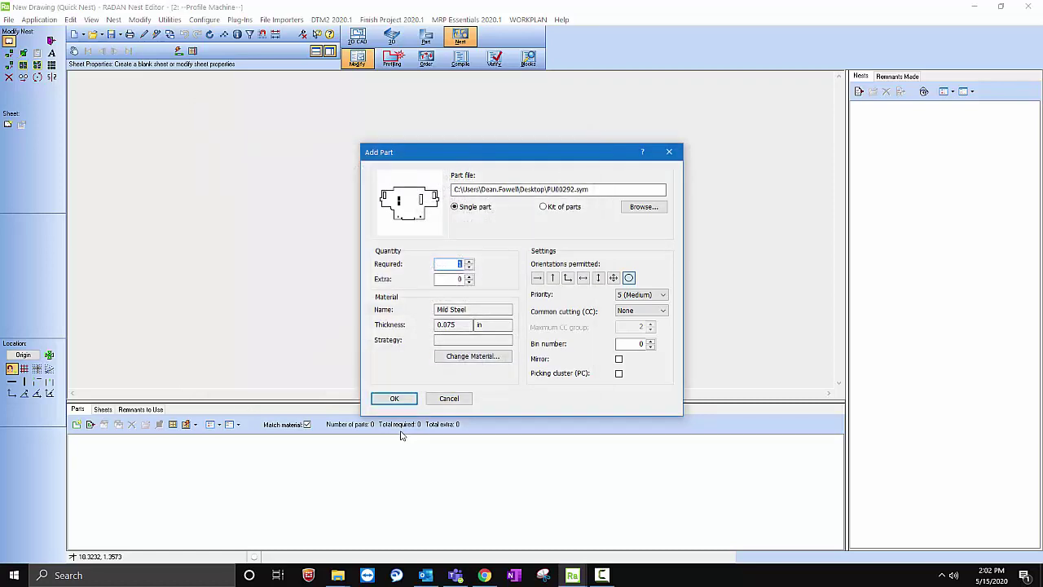
- Set the PU00292 part's required quantity to 20 and its material to CRS
type("20")
key("Tab")
key("Tab")
key("Tab")
key("Tab")
key("Tab")
key("Tab")
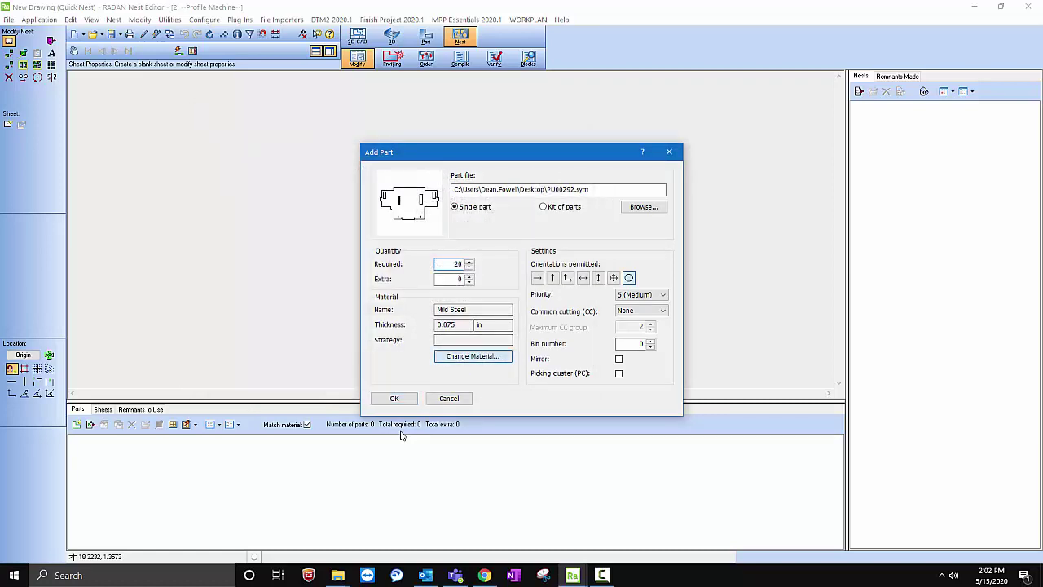
key("Return")
key("Tab")
key("Return")
key("Down")
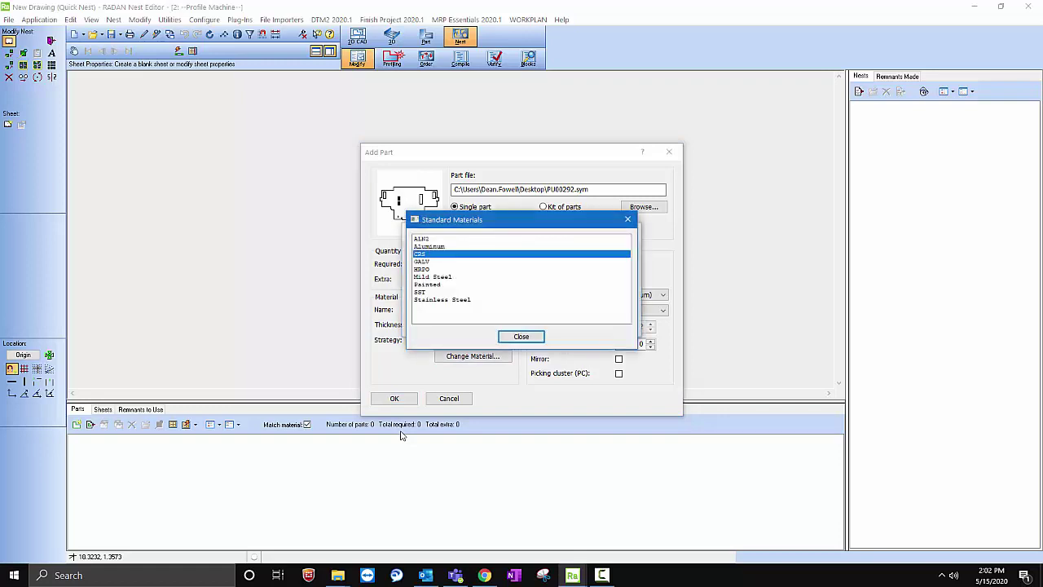
key("Return")
- Set the PU00292 part's thickness to the standard 0.06 in and add it to the parts list
key("Tab")
key("Return")
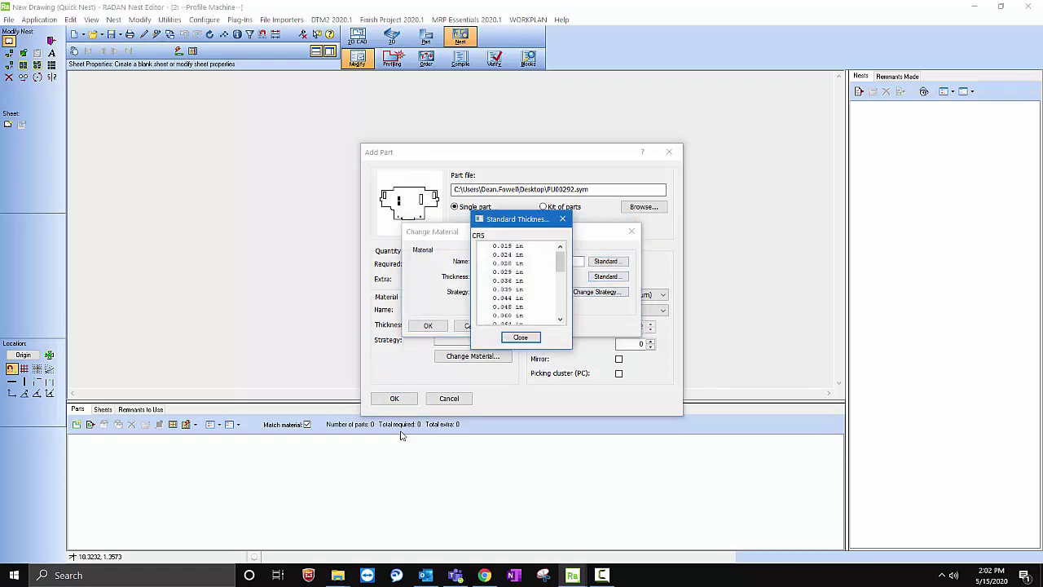
key("Down")
key("Return")
key("Tab")
key("Return")
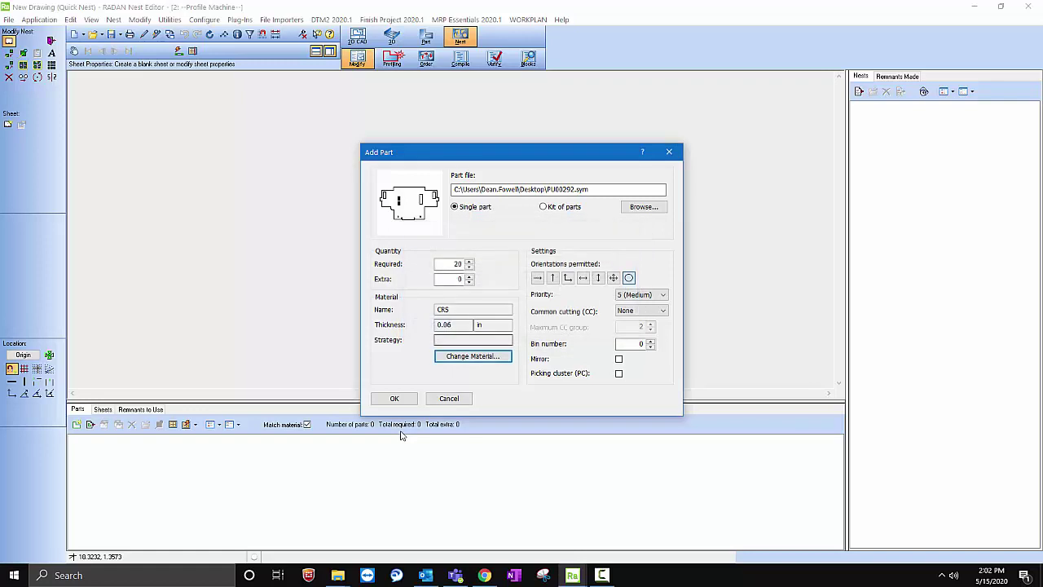
key("Return")
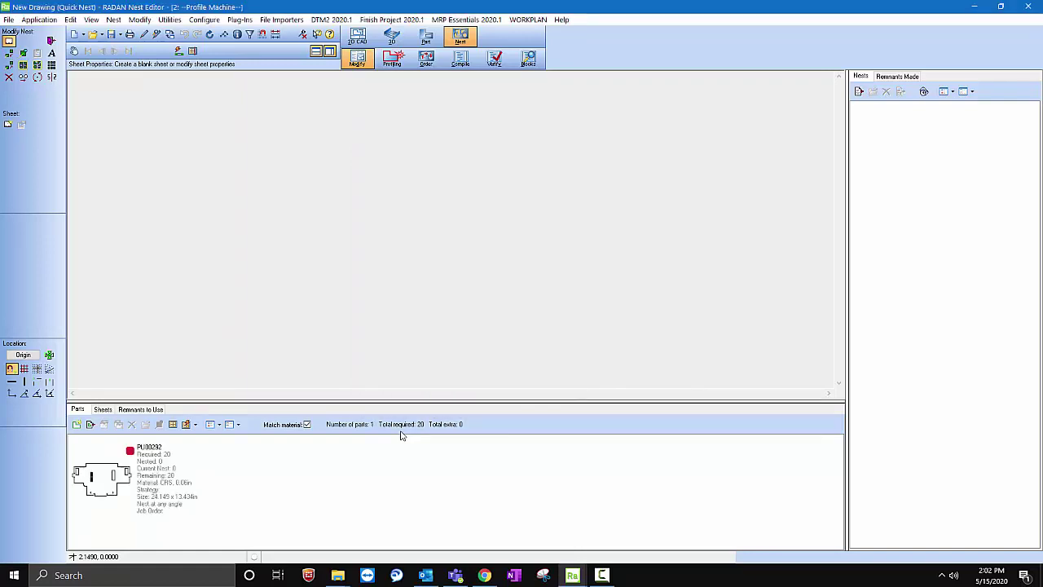
- Choose Sing Part Nest.sym from the Desktop as the second part to add
key("Return")
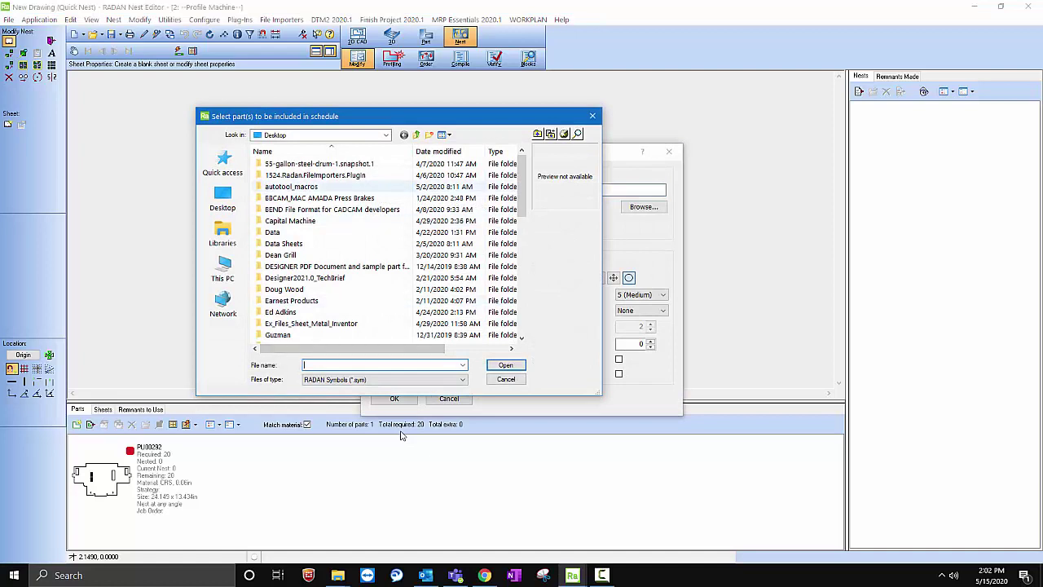
scroll(336, 243, "down", 9)
scroll(336, 243, "down", 2)
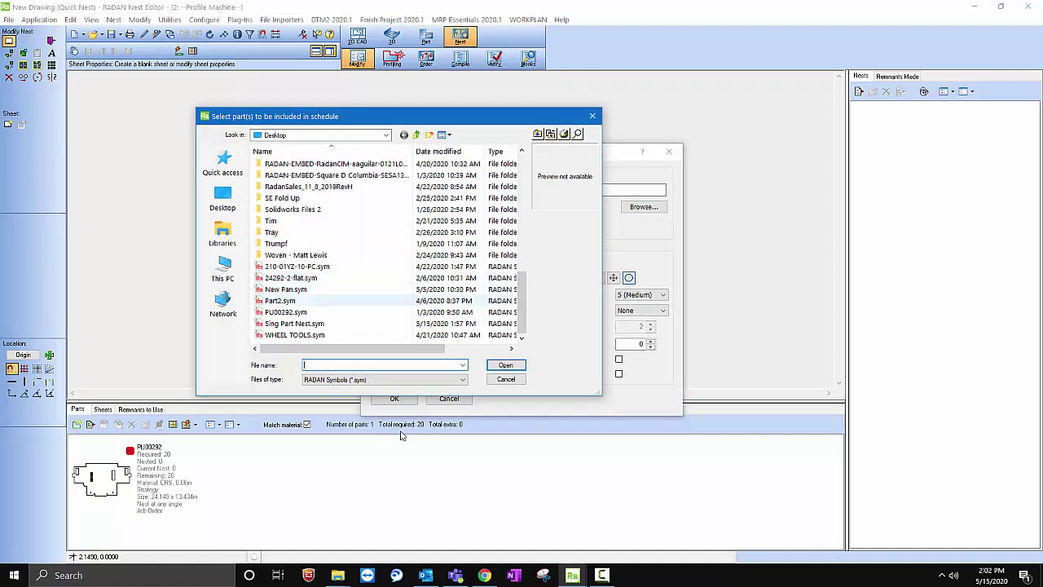
left_click(336, 301)
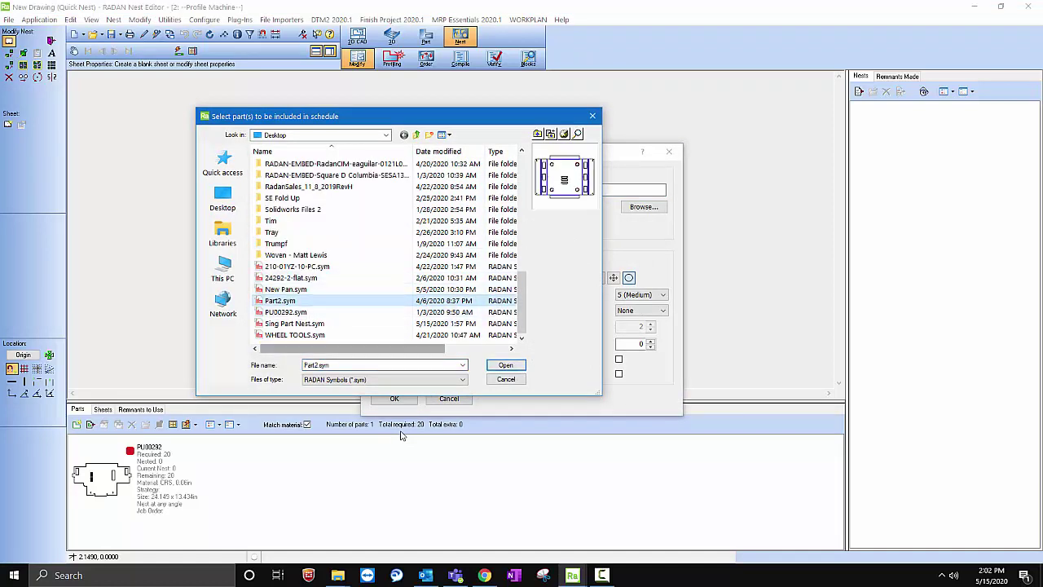
key("Down")
key("Down")
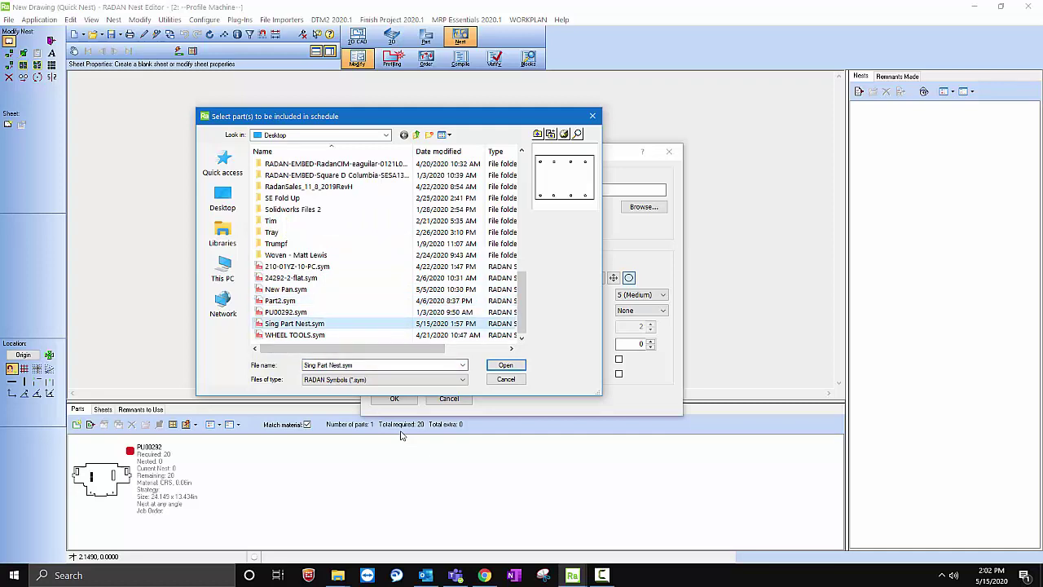
key("Return")
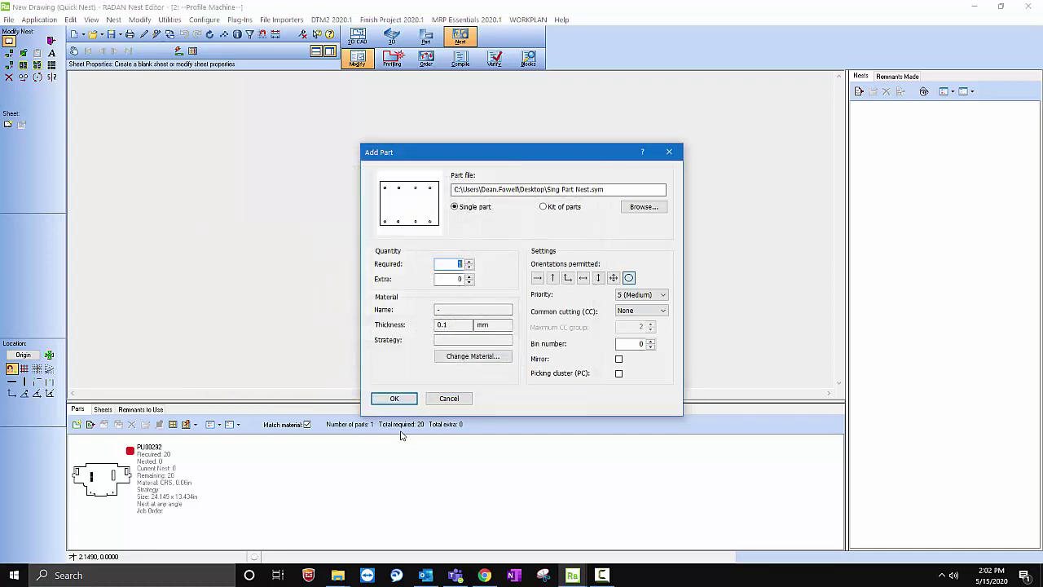
- Set the Sing Part Nest part's required quantity to 5 and its material to CRS
type("5")
key("Tab")
key("Tab")
key("Return")
key("Tab")
key("Return")
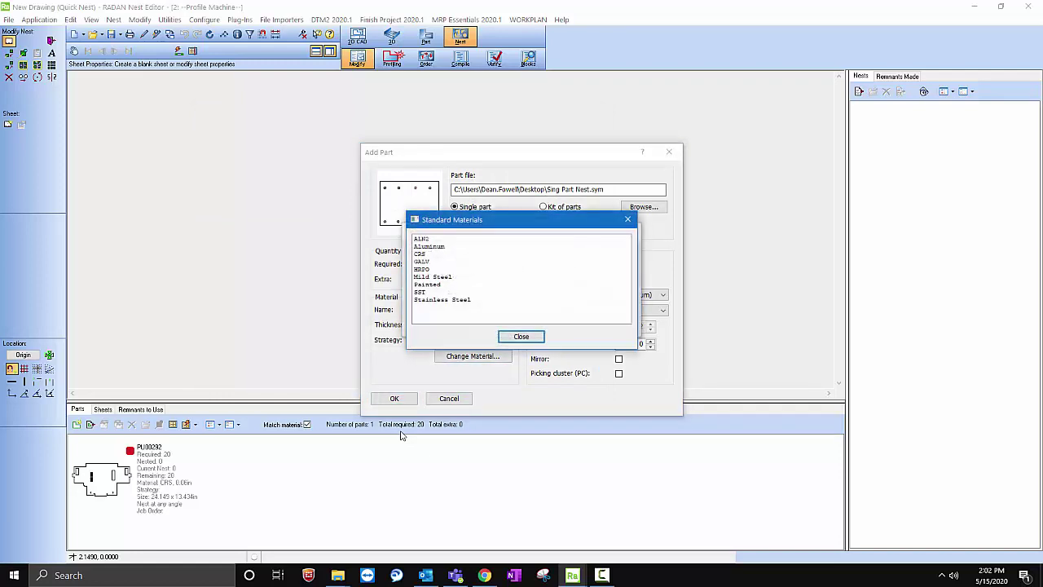
key("Down")
key("Down")
key("Down")
key("Return")
- Set the Sing Part Nest part's thickness to the standard 0.06 in and add it to the parts list
key("Tab")
key("Tab")
key("Tab")
key("Return")
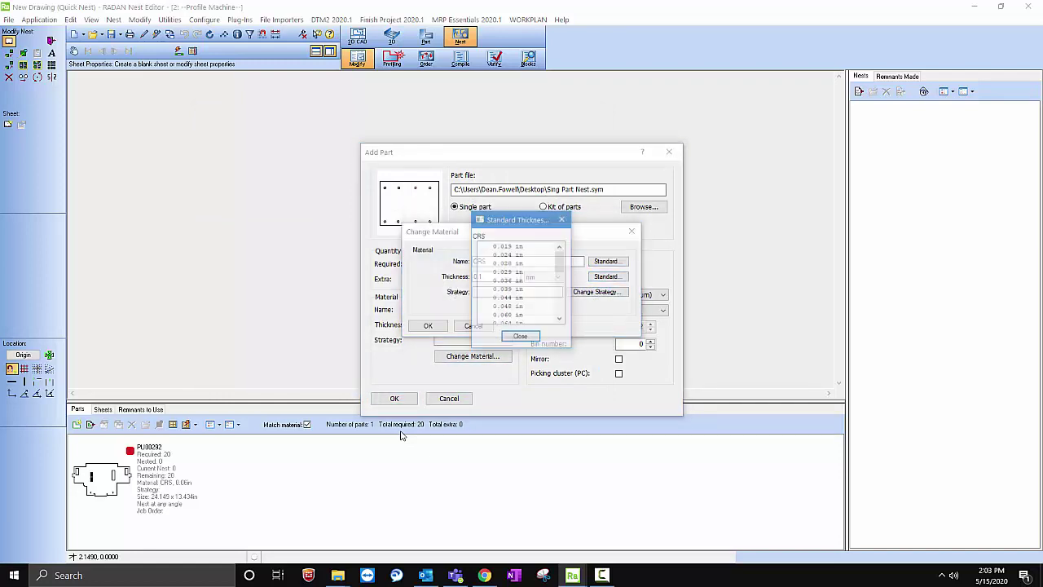
scroll(518, 282, "down", 1)
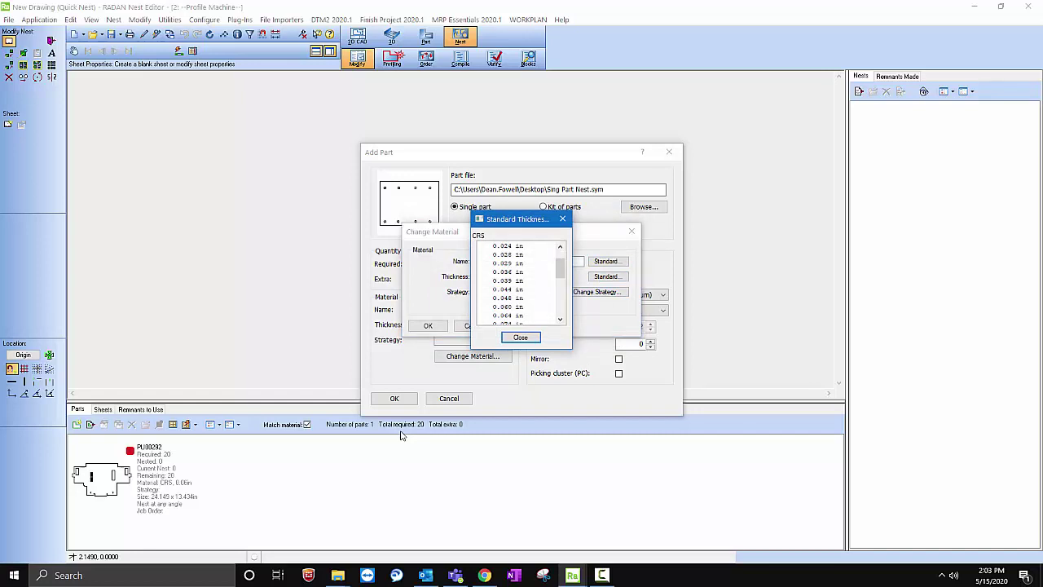
key("Return")
key("Tab")
key("Tab")
key("Return")
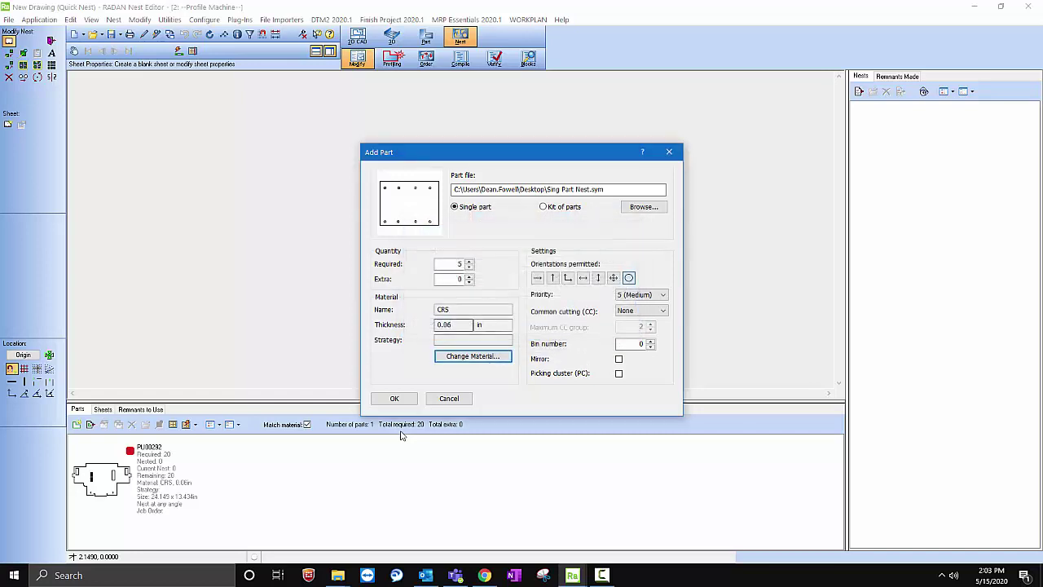
key("Tab")
key("Return")
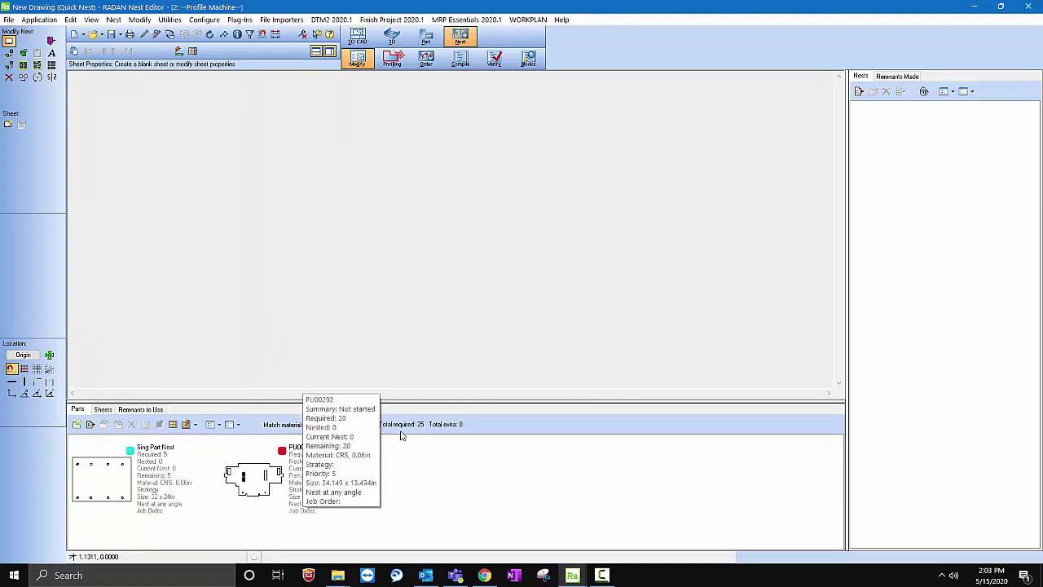
- Review the sheets and remnants available to the project, and the commands offered for the PU00292 part
key("ctrl+Tab")
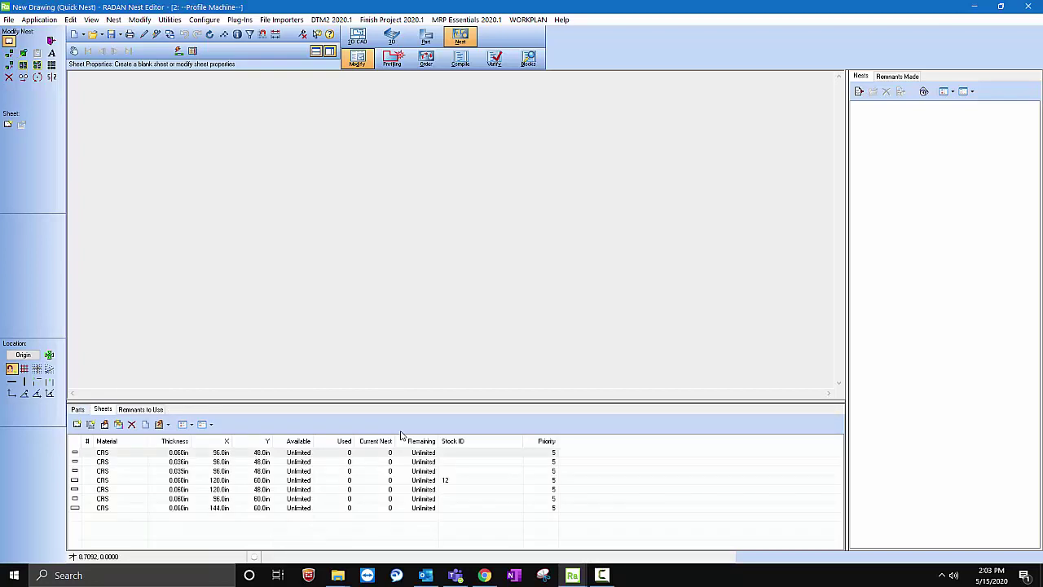
key("ctrl+Tab")
key("ctrl+shift+Tab")
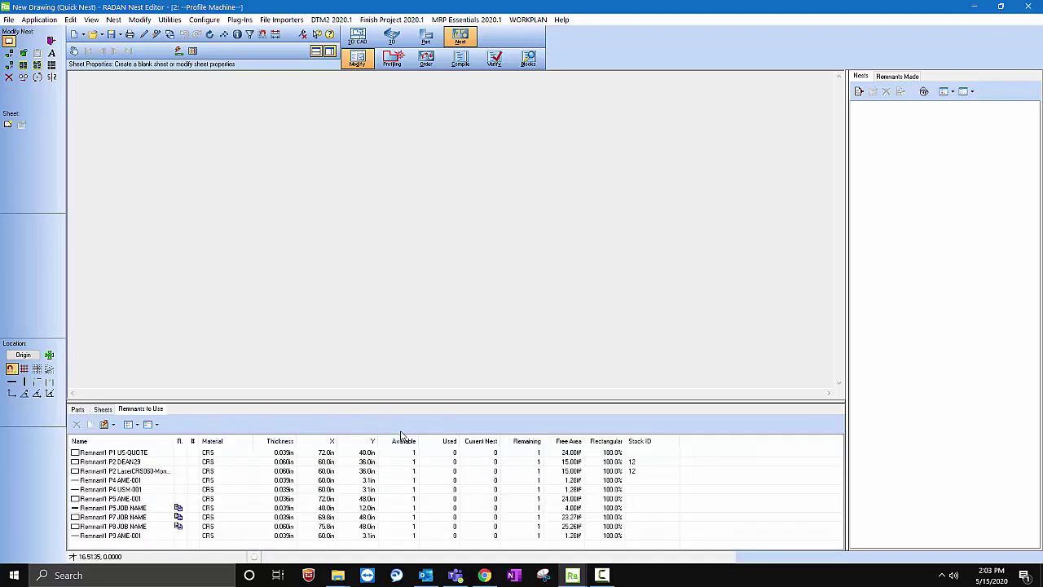
key("ctrl+Tab")
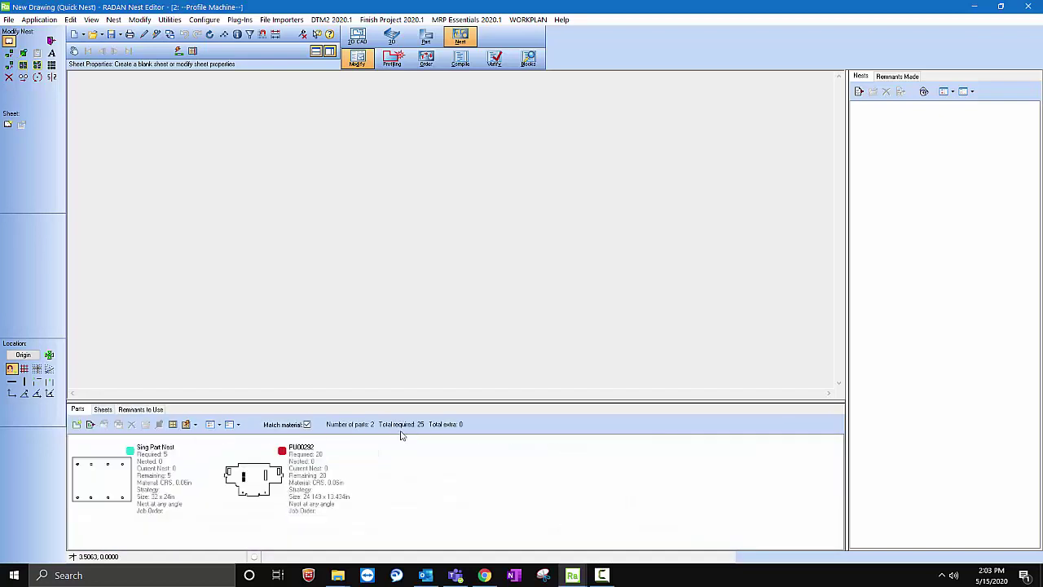
right_click(269, 475)
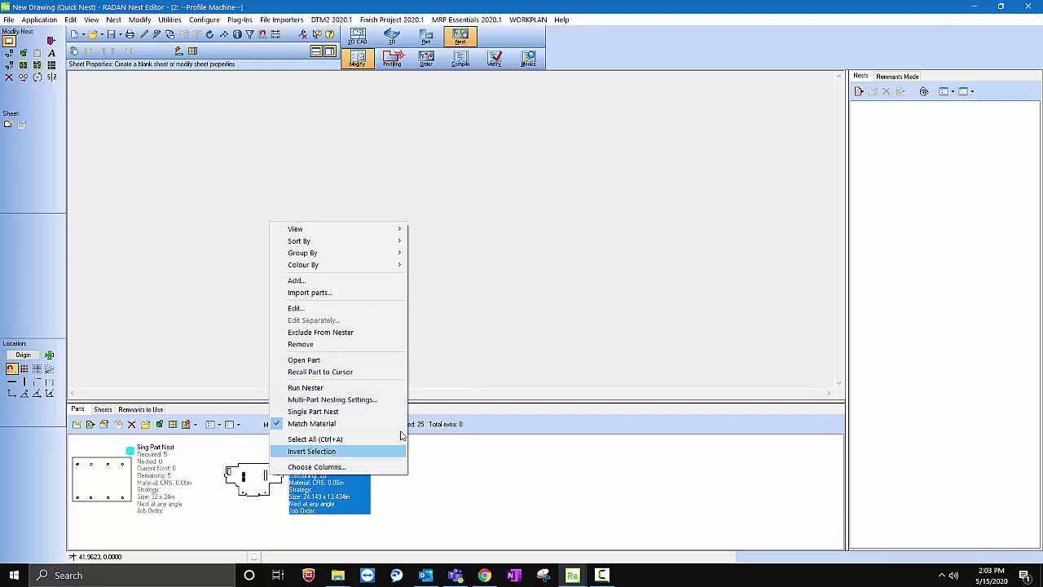
left_click(401, 435)
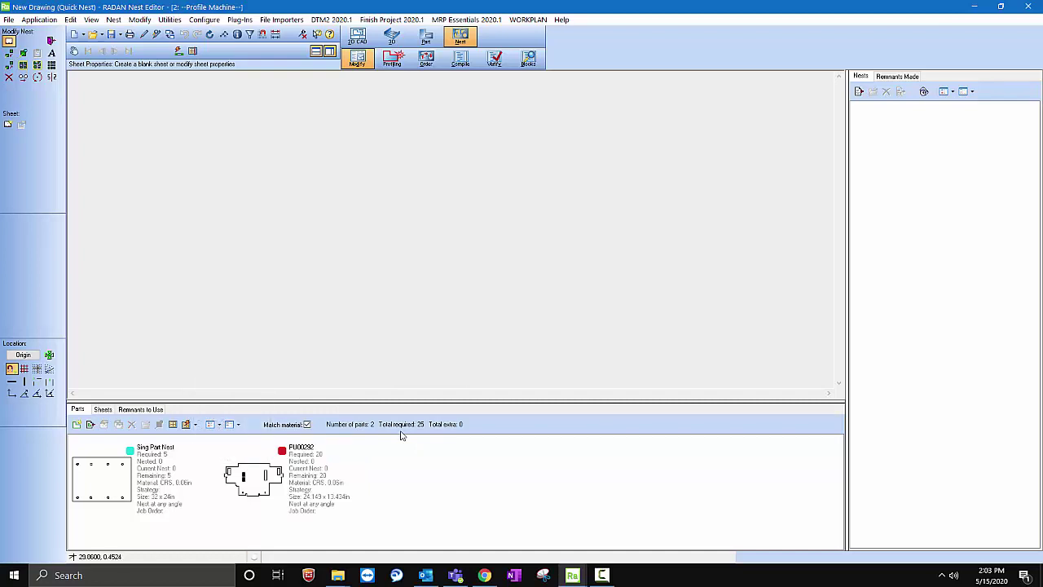
- Review the clearance, remnant and automation options in the multi-part nesting settings without changing them
left_click(194, 424)
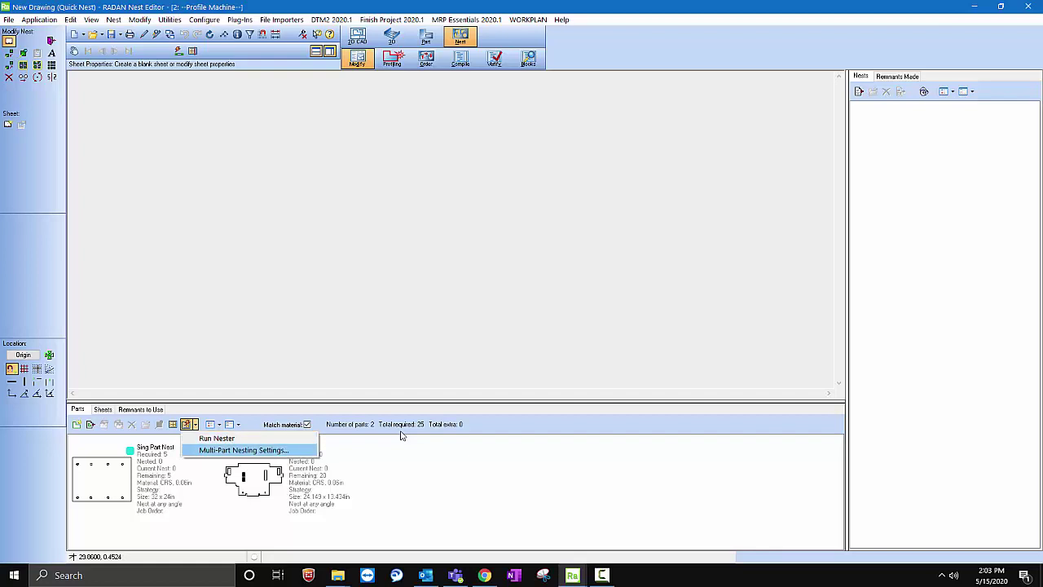
left_click(243, 450)
left_click(458, 136)
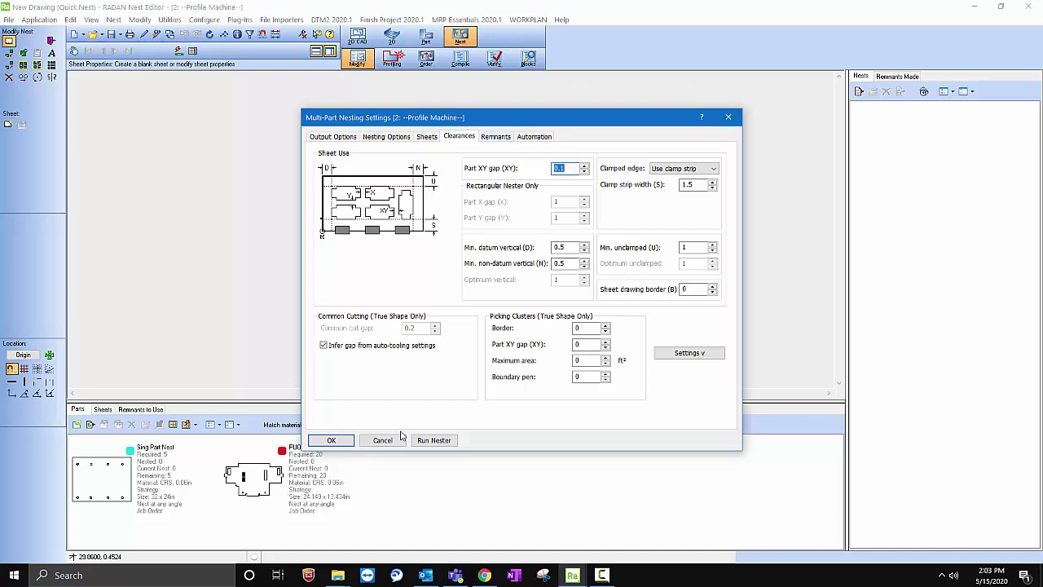
key("ctrl+Tab")
key("ctrl+Tab")
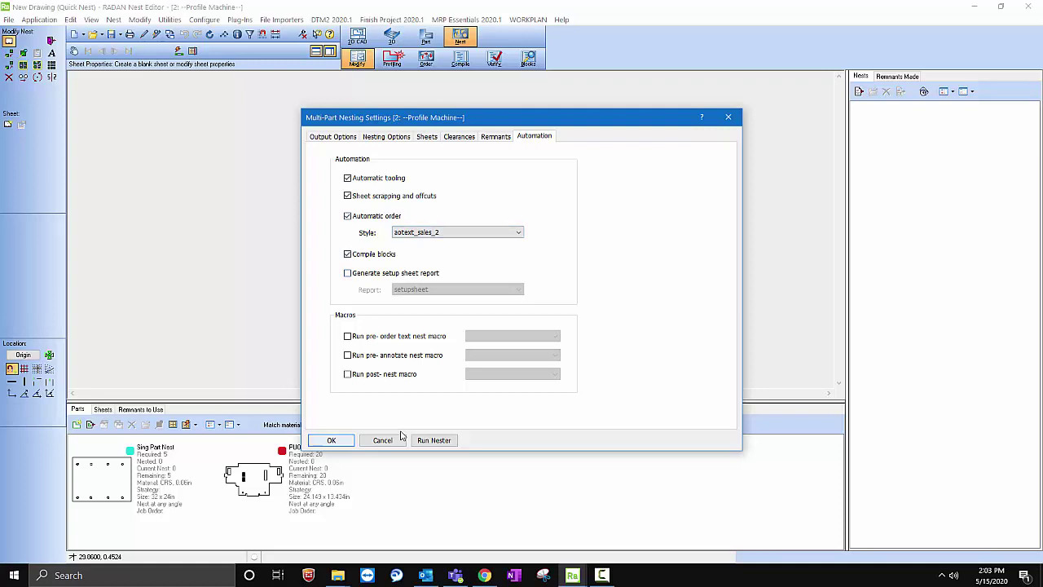
left_click(401, 437)
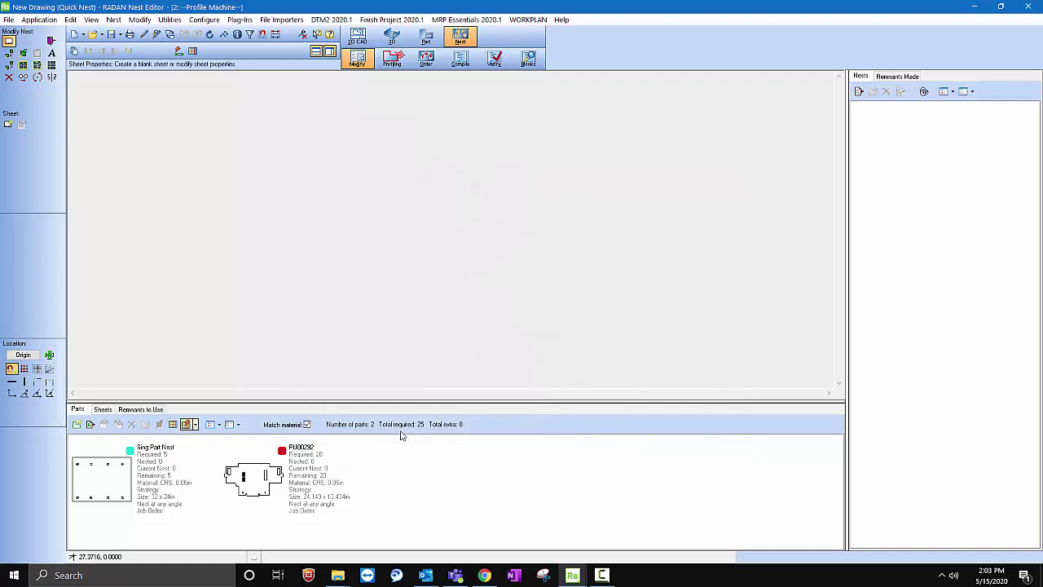
- Run the multi-part nester with nest name JOB NAME, allowing existing nest drawings to be overwritten
left_click(186, 423)
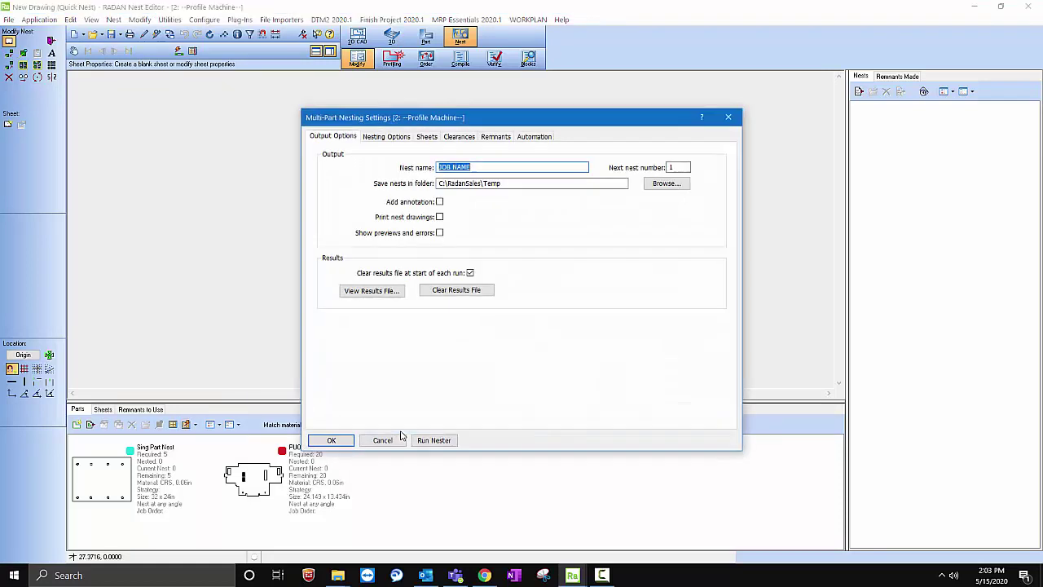
left_click(424, 439)
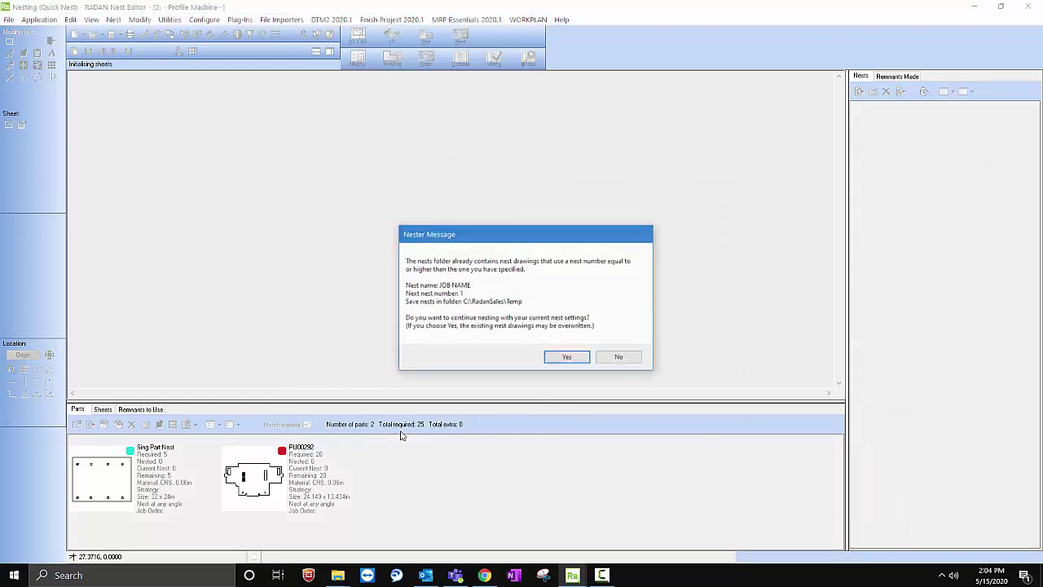
key("Return")
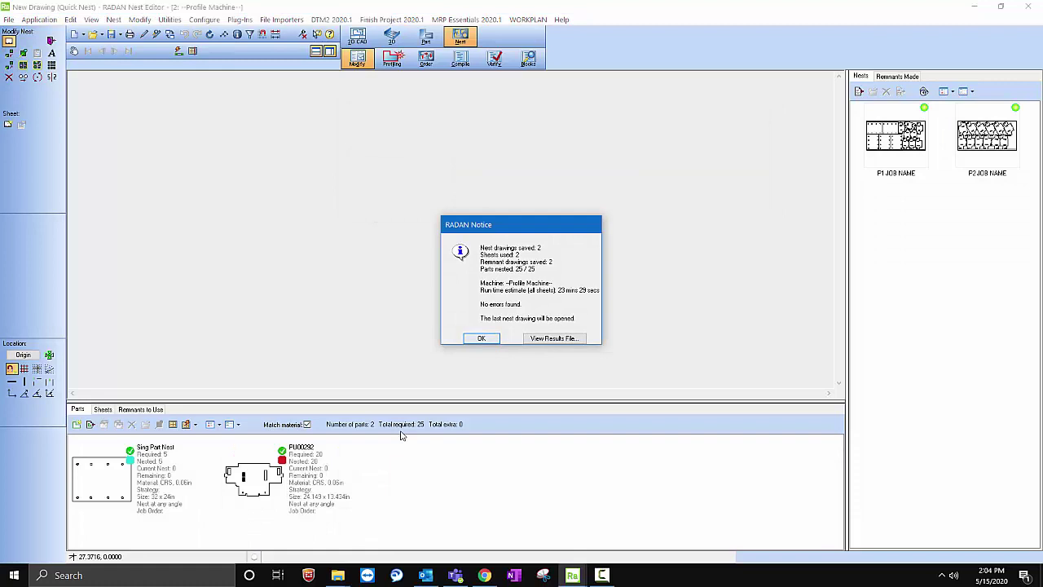
- Dismiss the nesting results notice and inspect the part layout on the P1 JOB NAME sheet
key("Return")
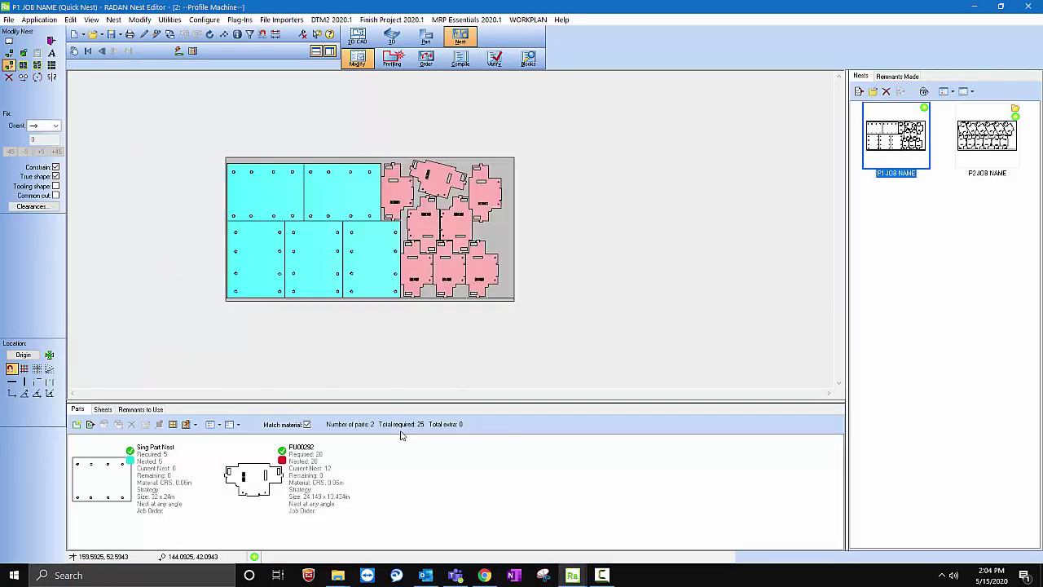
scroll(594, 194, "up", 4)
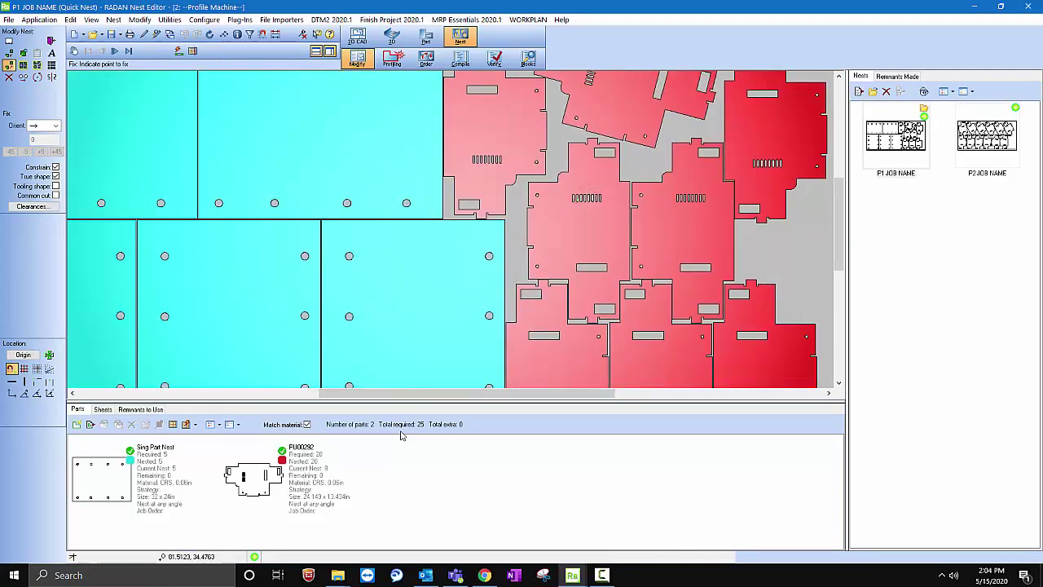
scroll(593, 194, "down", 3)
scroll(230, 215, "down", 3)
scroll(295, 241, "up", 5)
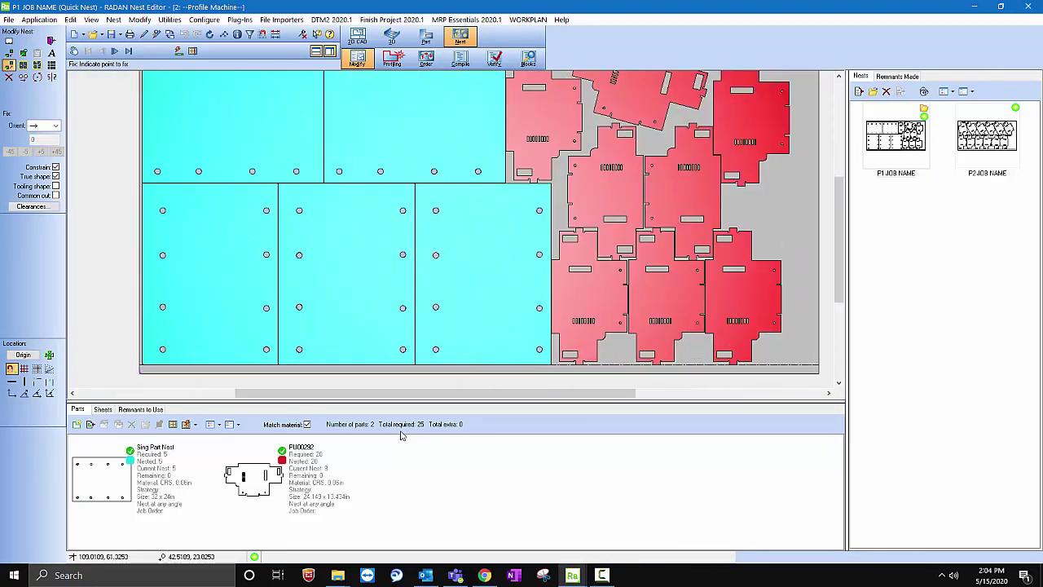
scroll(186, 204, "up", 3)
scroll(358, 286, "down", 5)
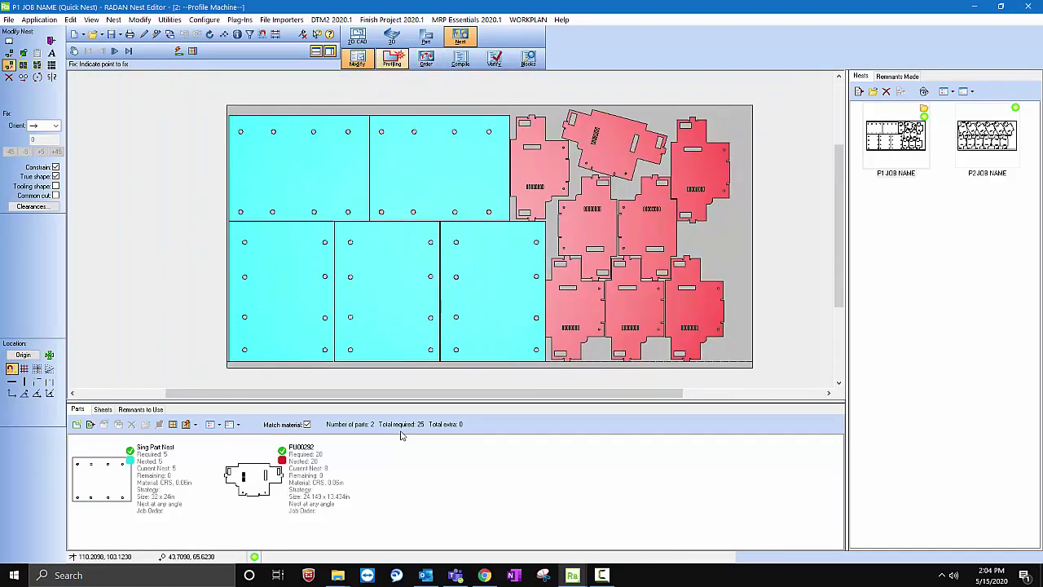
- Review the profiling tooling on the P1 JOB NAME nest and play its cutting order from the first line
left_click(392, 58)
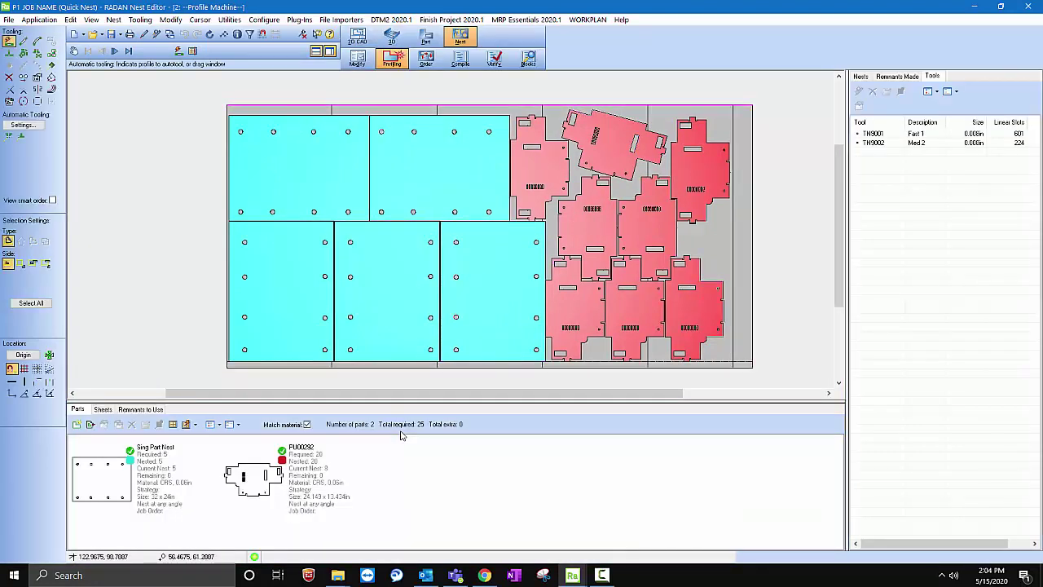
key("o")
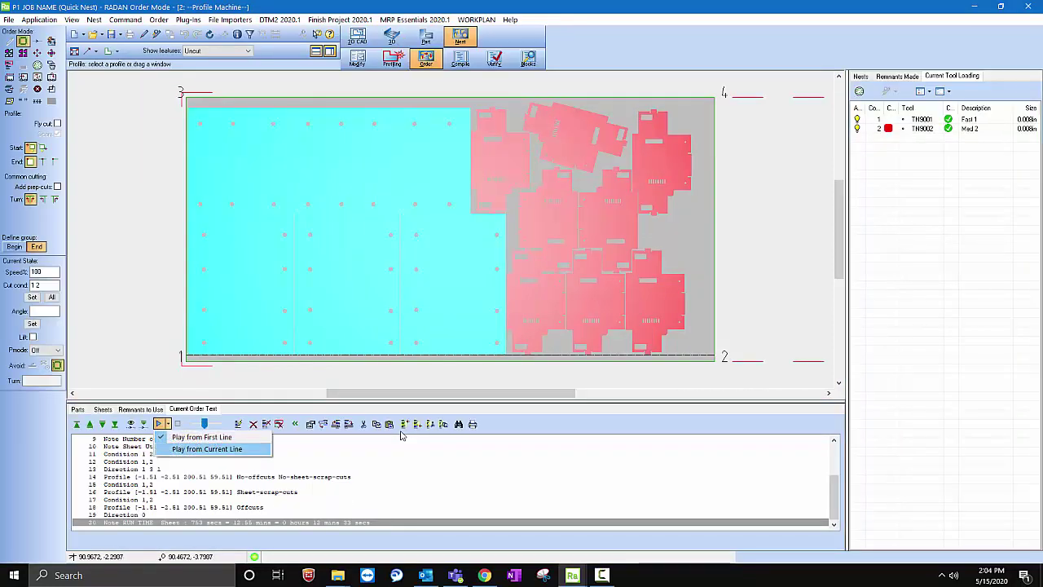
key("Up")
key("Return")
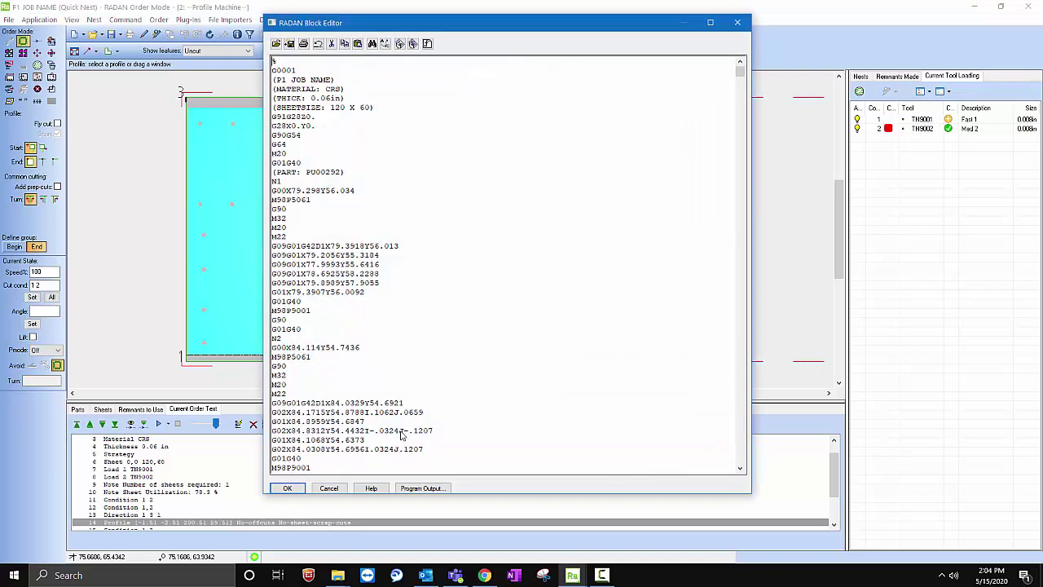
- Read through the NC code for P1 JOB NAME in the block editor and close it without changes
scroll(400, 436, "down", 4)
scroll(401, 435, "down", 12)
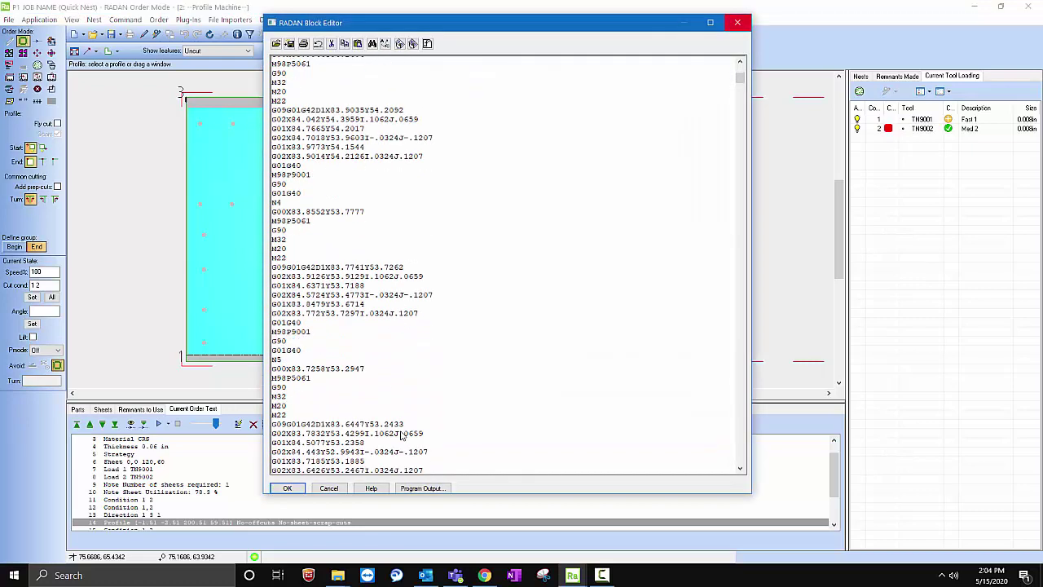
key("Escape")
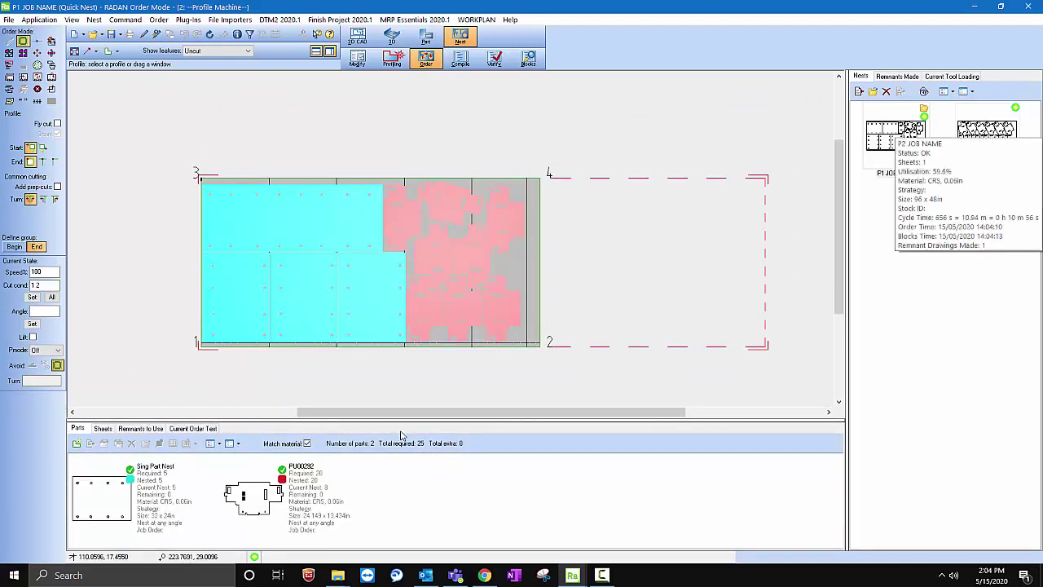
- Mark both nest drawings, P1 JOB NAME and P2 JOB NAME, as cut
right_click(984, 128)
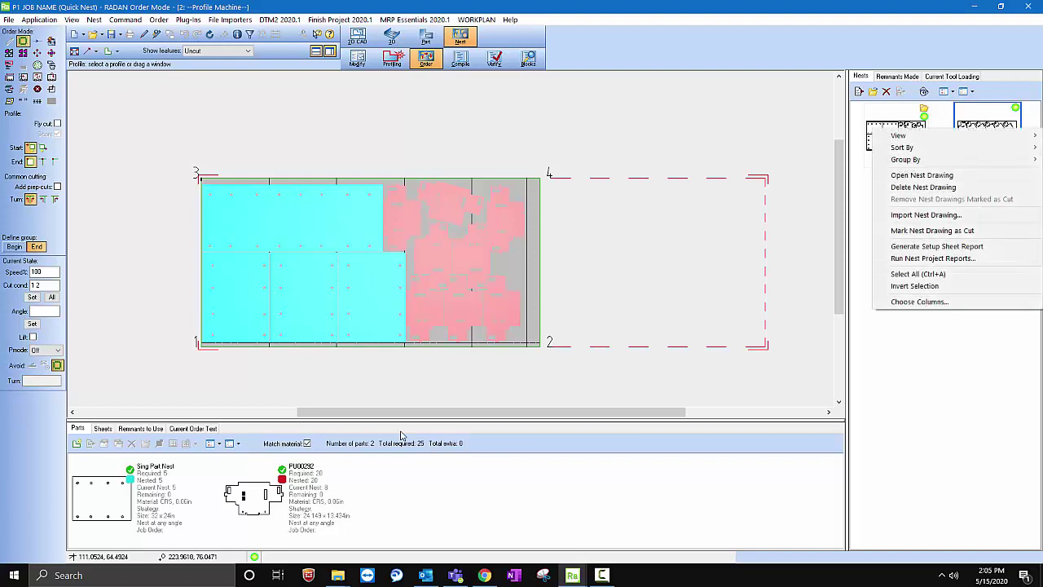
key("Escape")
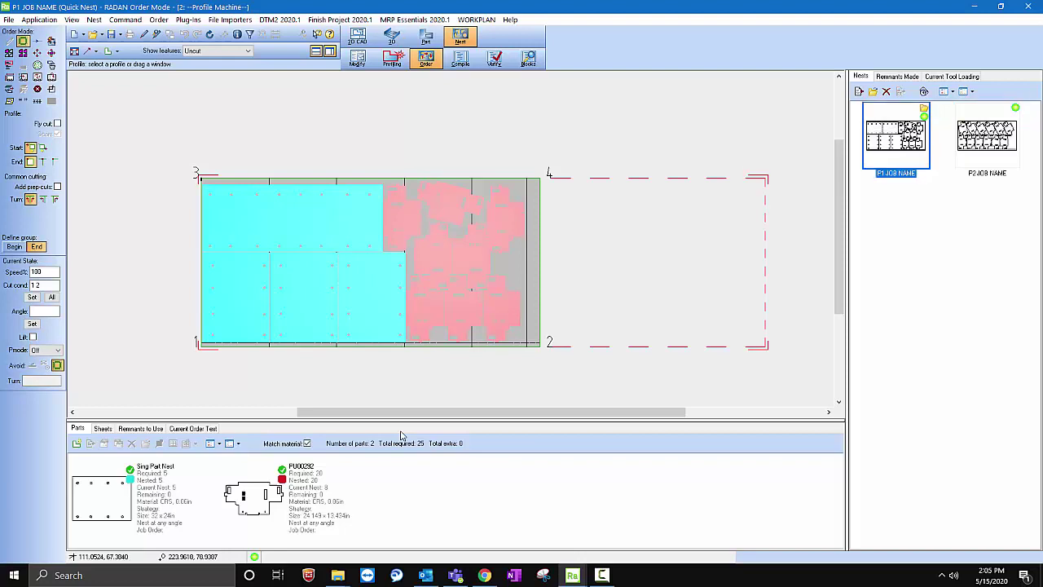
left_click(984, 128, "ctrl")
right_click(984, 128)
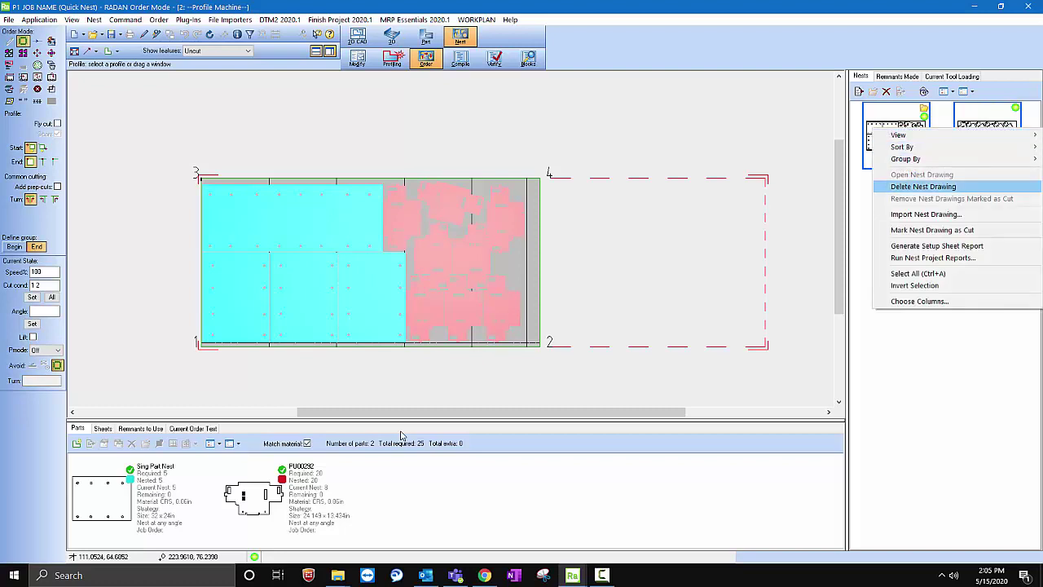
key("Down")
key("Down")
key("Return")
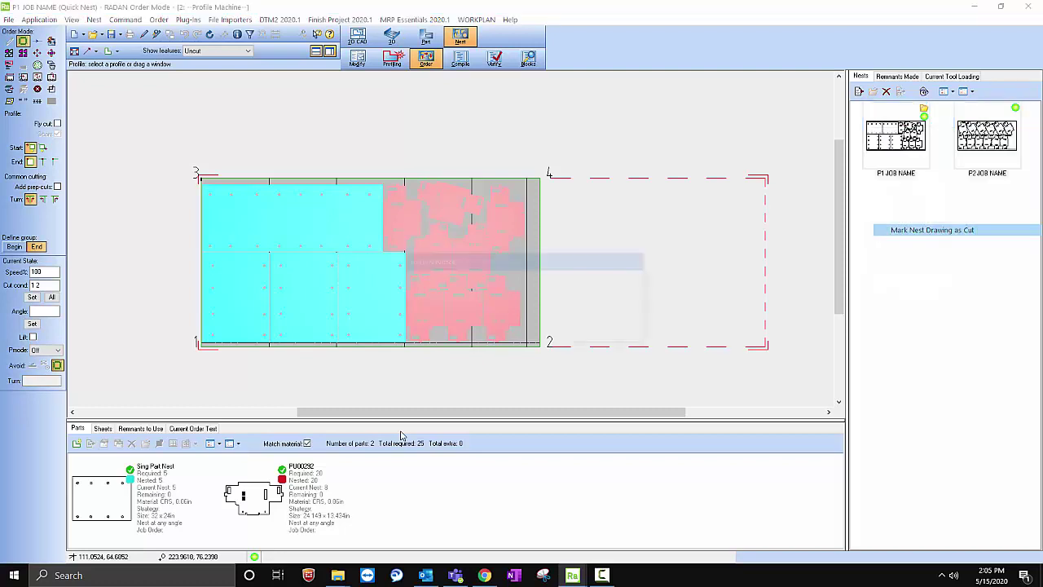
key("Return")
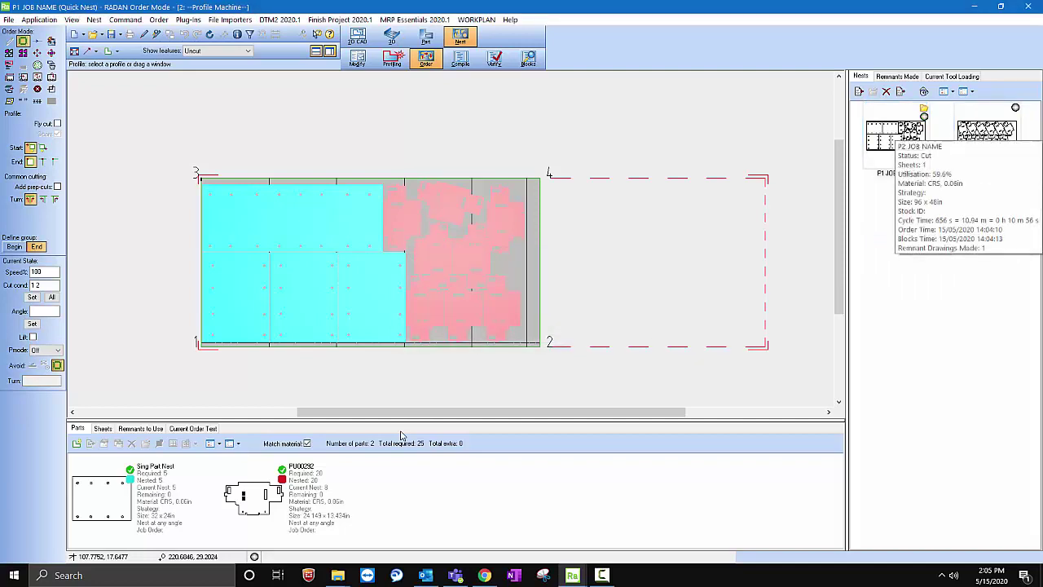
- Remove the nest drawings marked as cut from the Quick Nest project
left_click(986, 135)
mouse_move(895, 131)
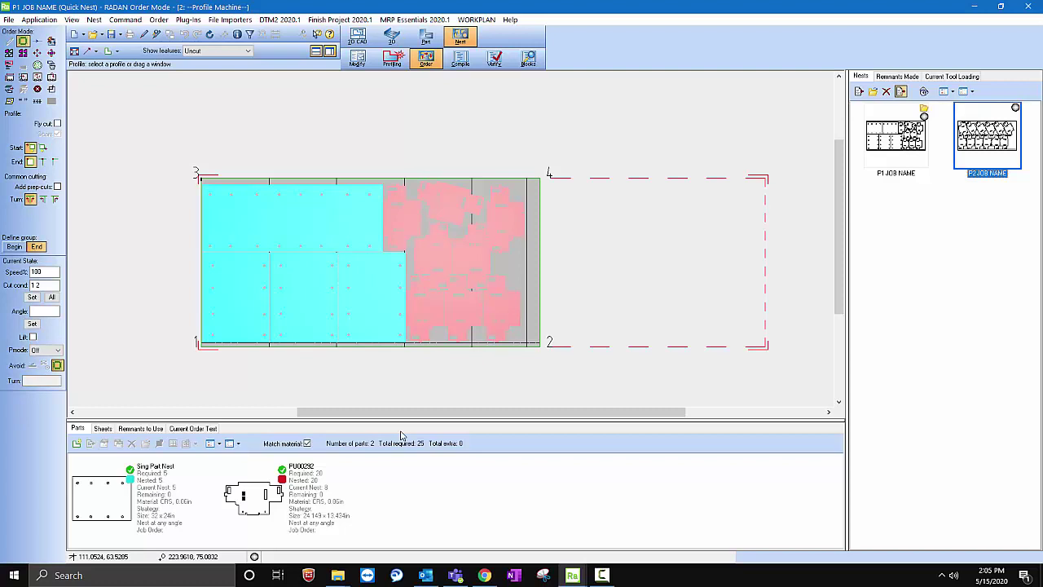
left_click(901, 91)
left_click(562, 331)
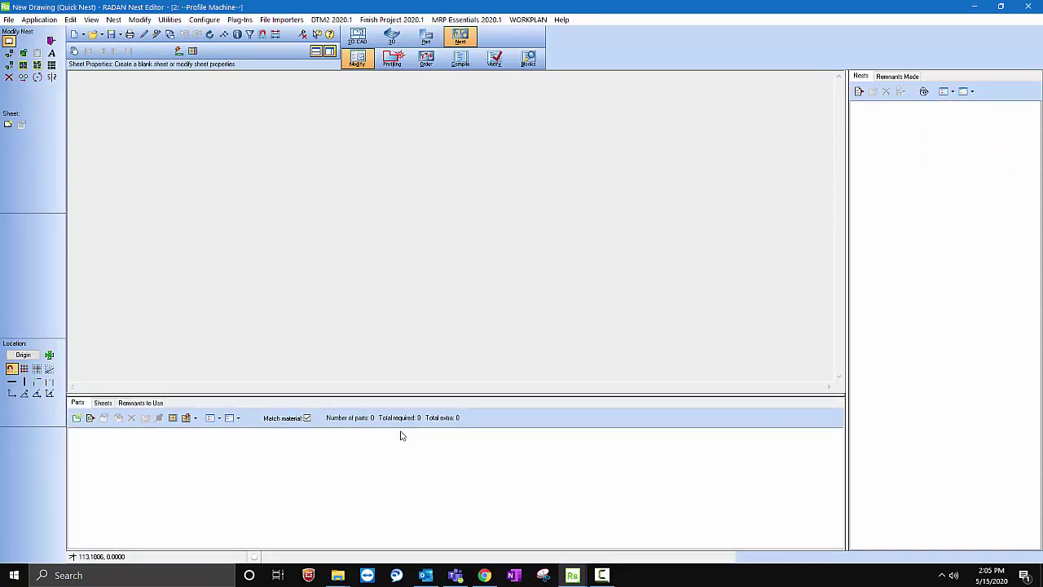
- Preview Sing Part Nest.sym on the Desktop as a part to schedule, and cancel without adding it
left_click(76, 417)
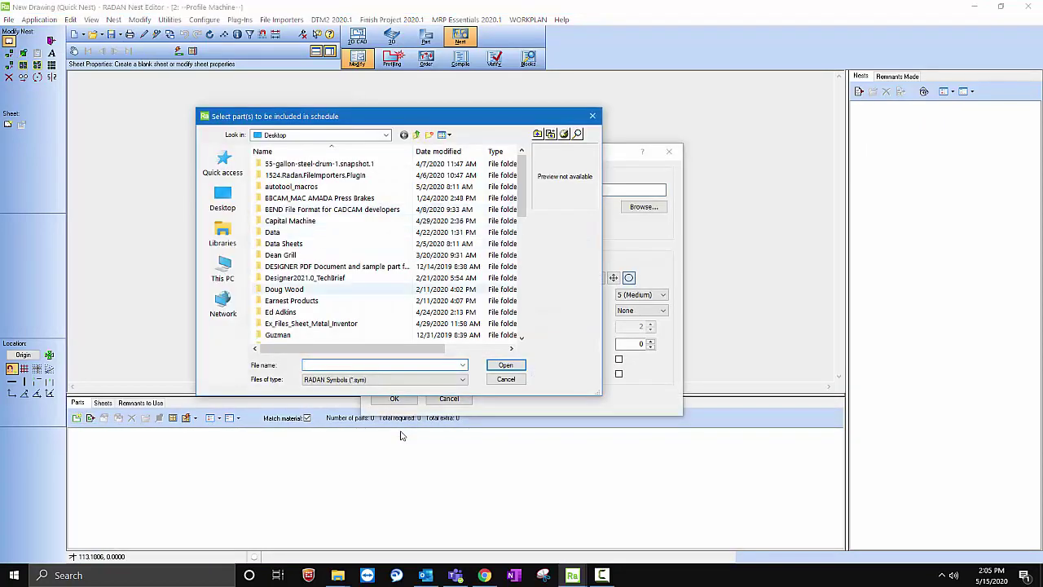
scroll(285, 291, "down", 7)
scroll(285, 313, "down", 3)
left_click(281, 323)
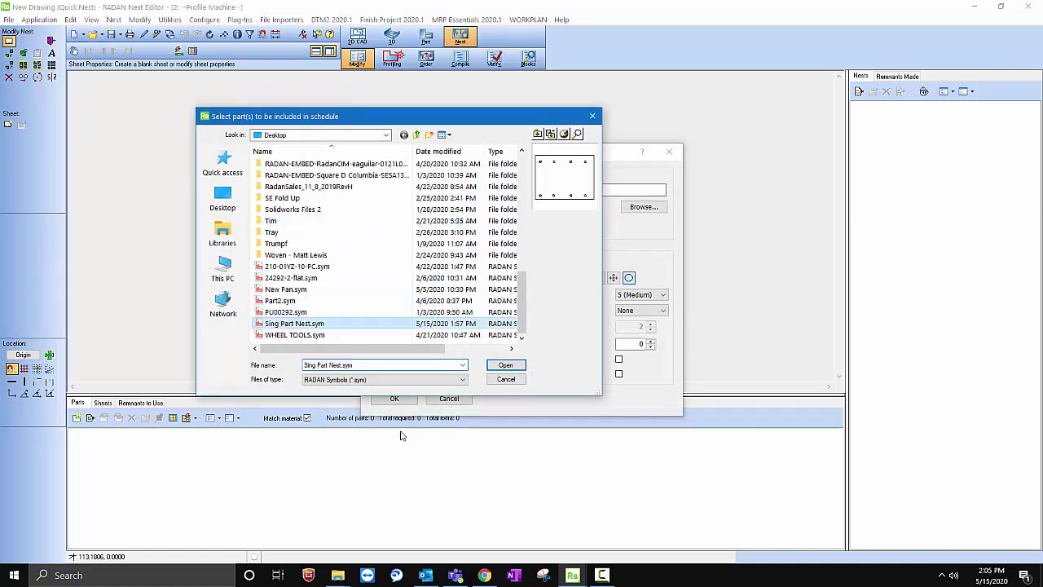
key("Escape")
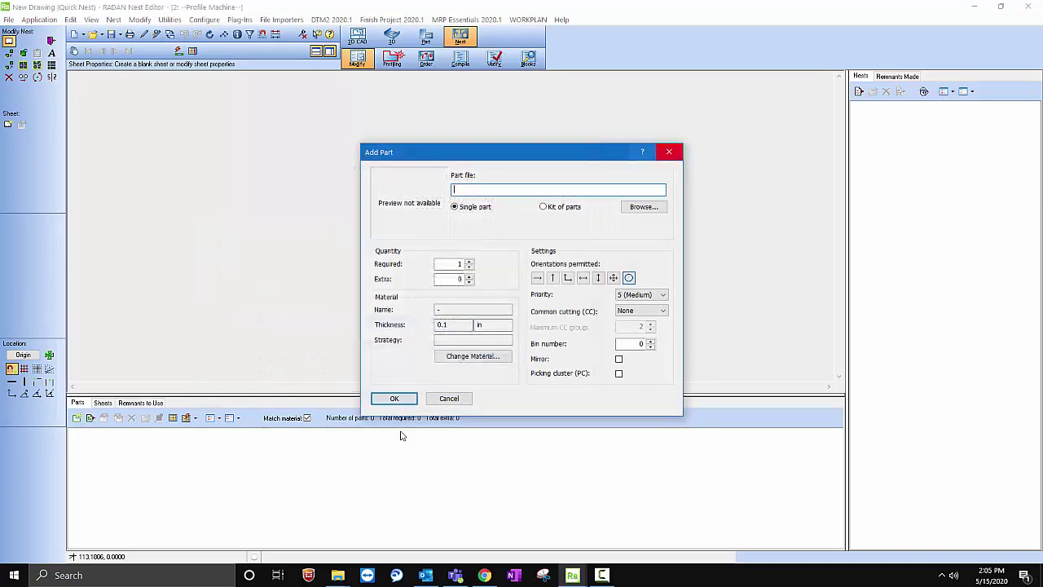
key("Escape")
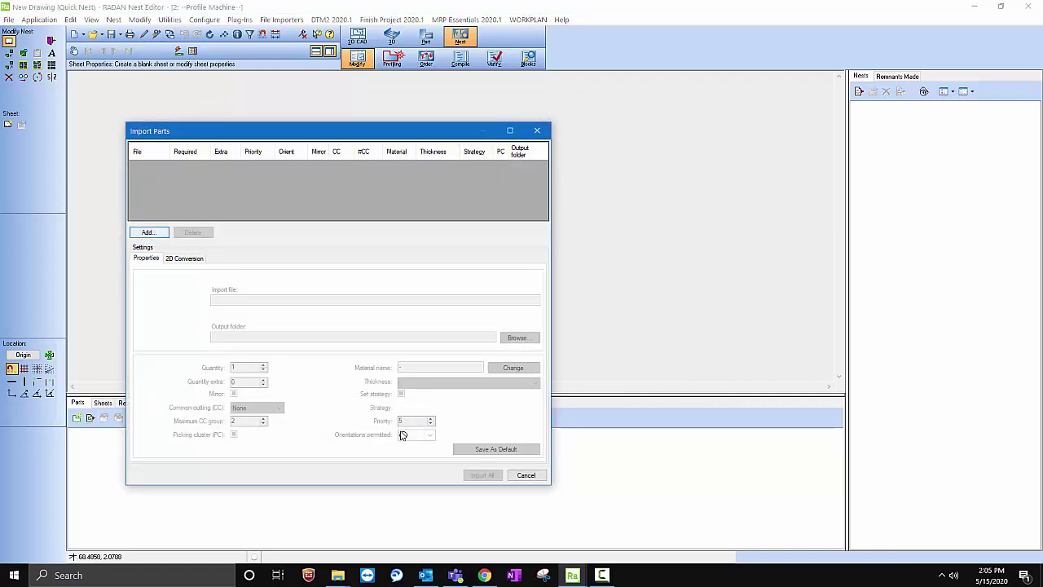
- Browse the libraries for parts to import and open the RADAN 2D library
key("Return")
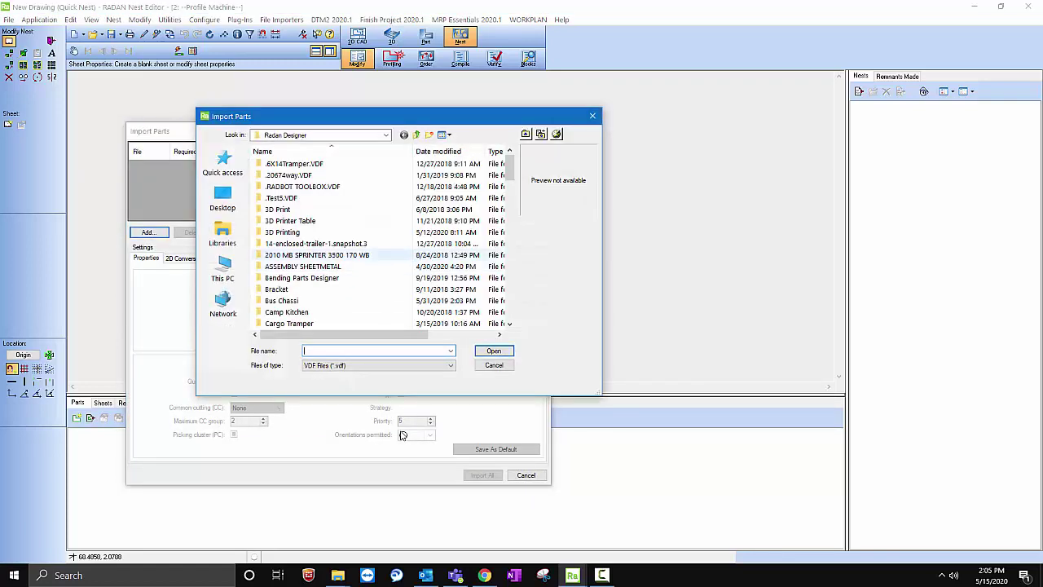
left_click(223, 234)
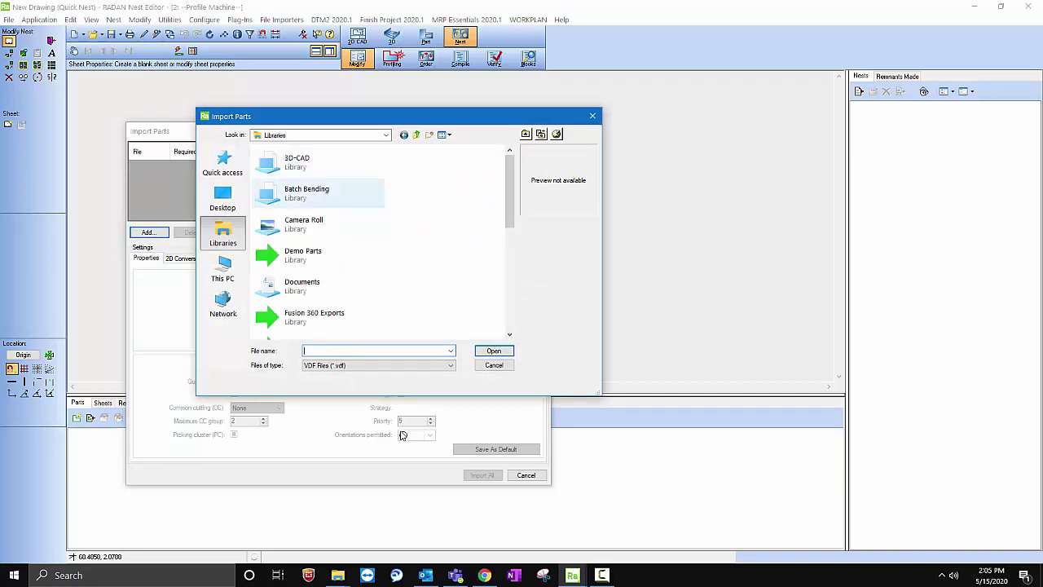
key("Down")
key("Down")
key("Down")
key("Down")
key("Down")
key("Down")
key("Down")
key("Up")
key("Up")
key("Up")
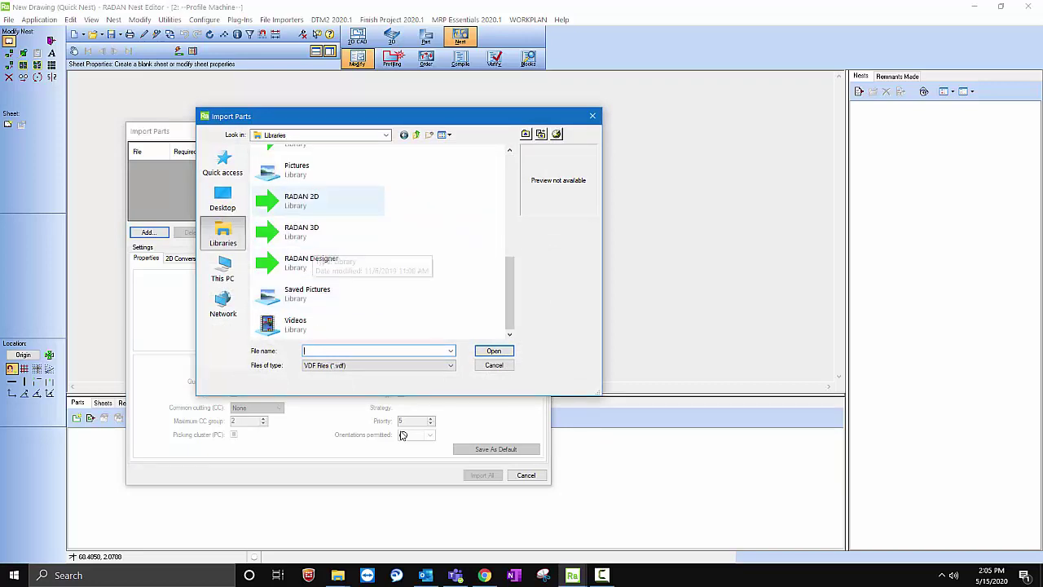
key("F2")
key("Down")
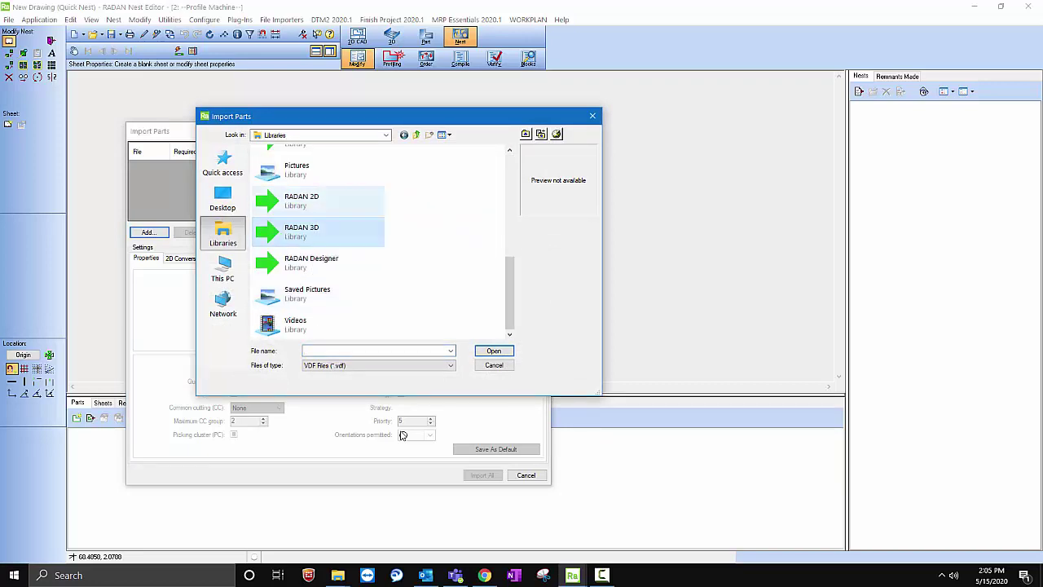
key("Up")
key("Return")
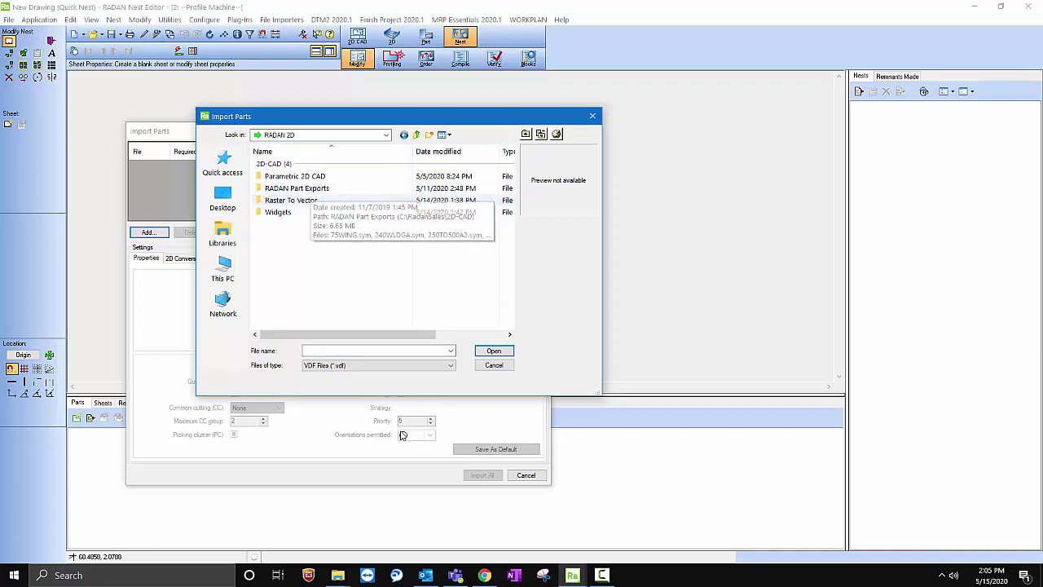
- Show the DXF files available for import, pick profiles such as Profile003.dxf, and cancel the import without adding any parts
key("alt+Down")
key("Down")
key("Down")
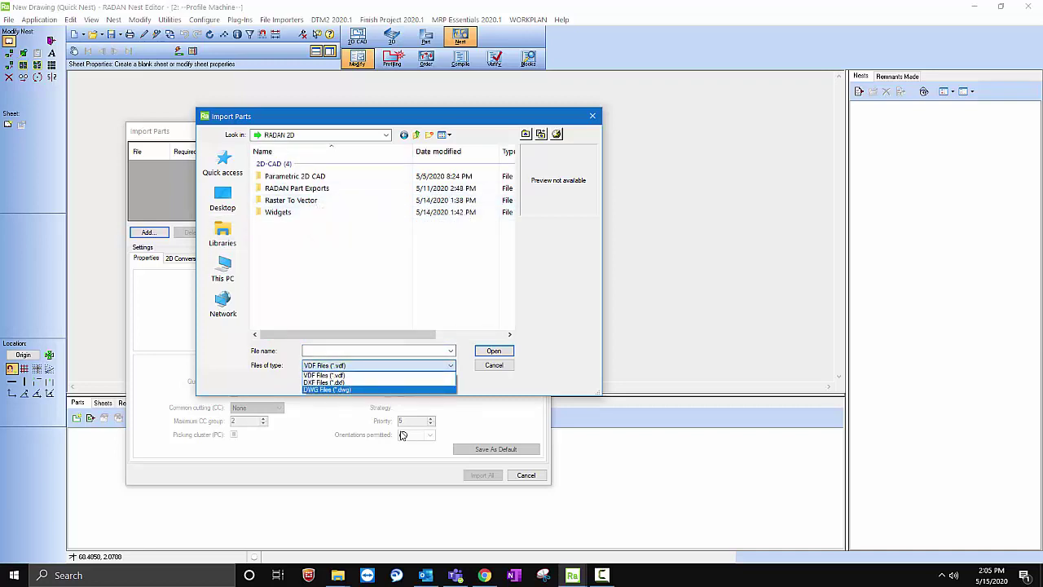
left_click(324, 382)
left_click(286, 260)
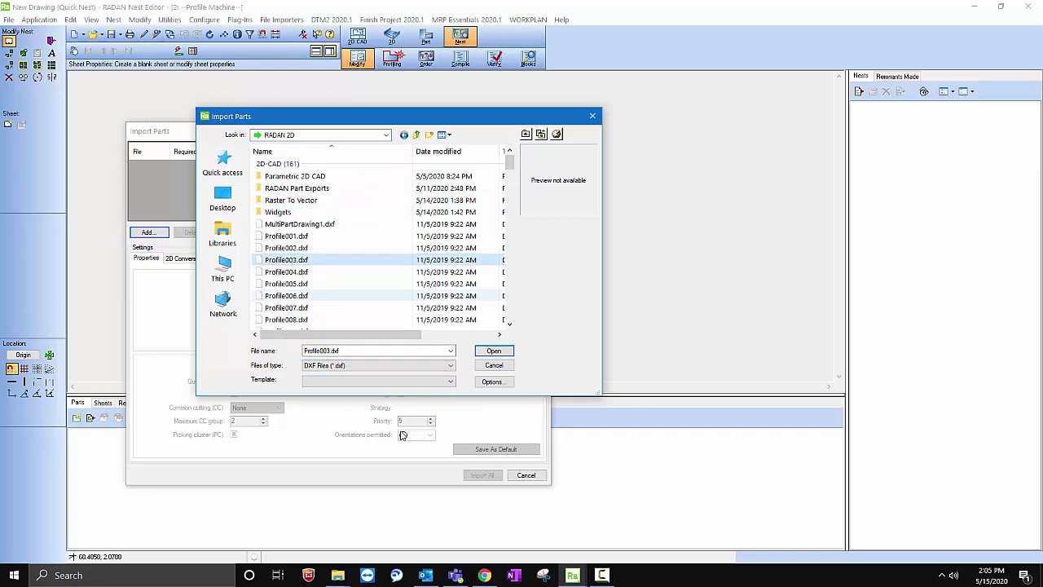
left_click(286, 296)
left_click(592, 116)
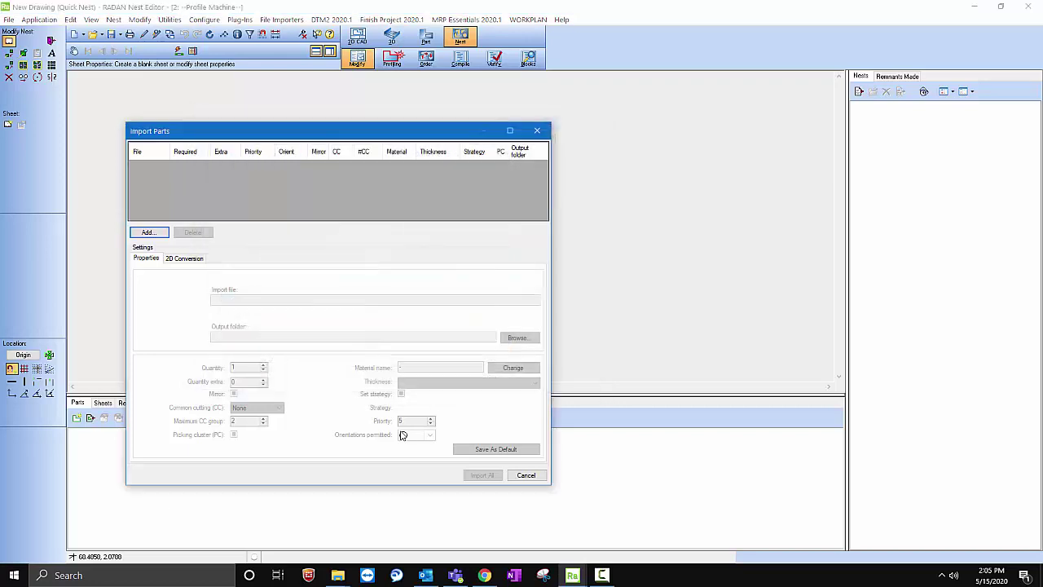
key("Escape")
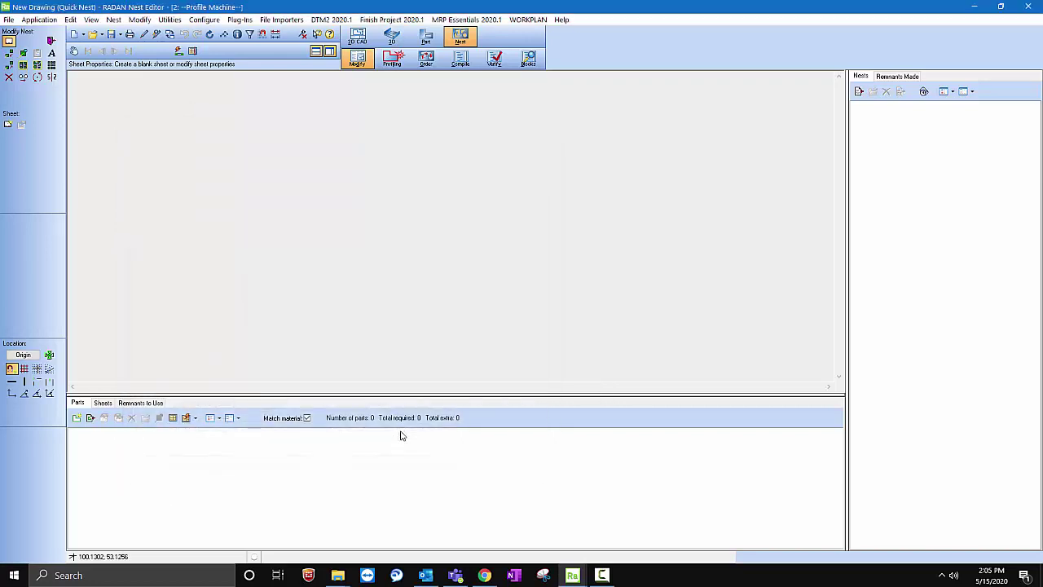